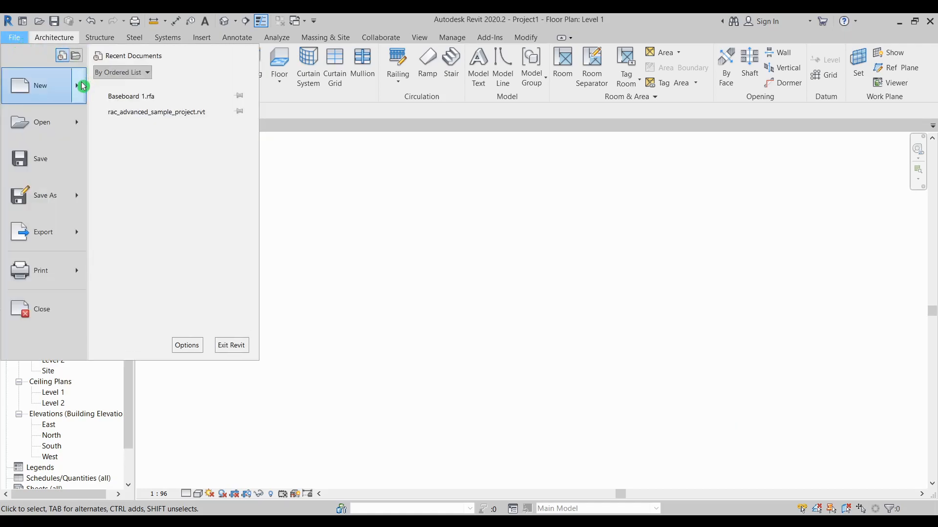
Create a new family from the Metric Door template
mouse_move(86, 85)
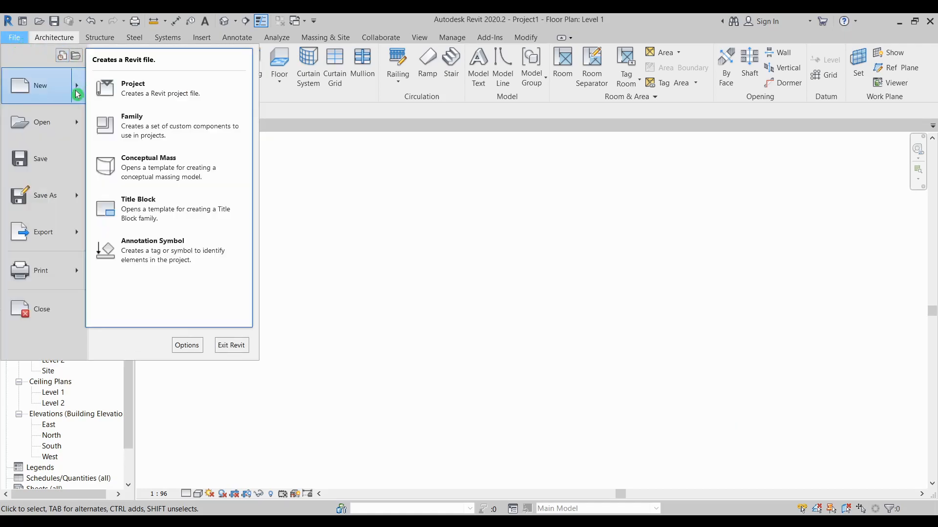
click(153, 130)
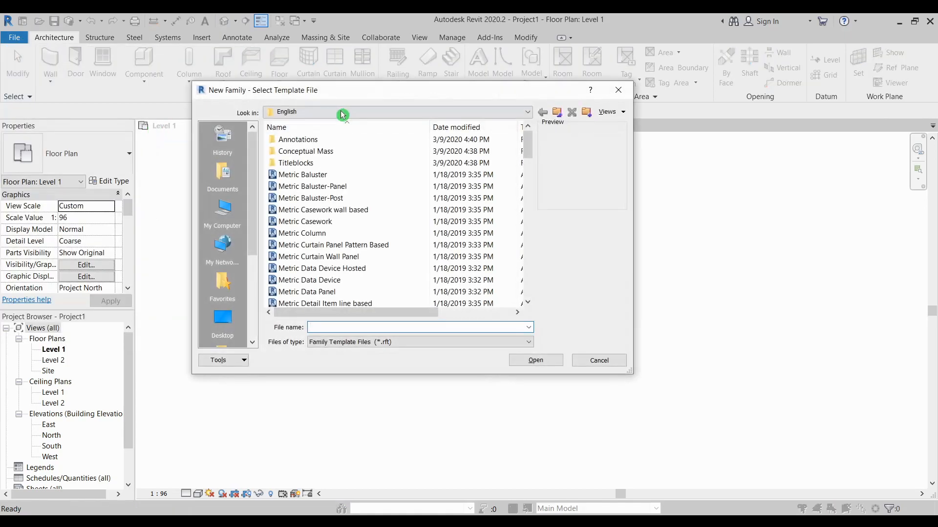
drag(365, 91, 412, 160)
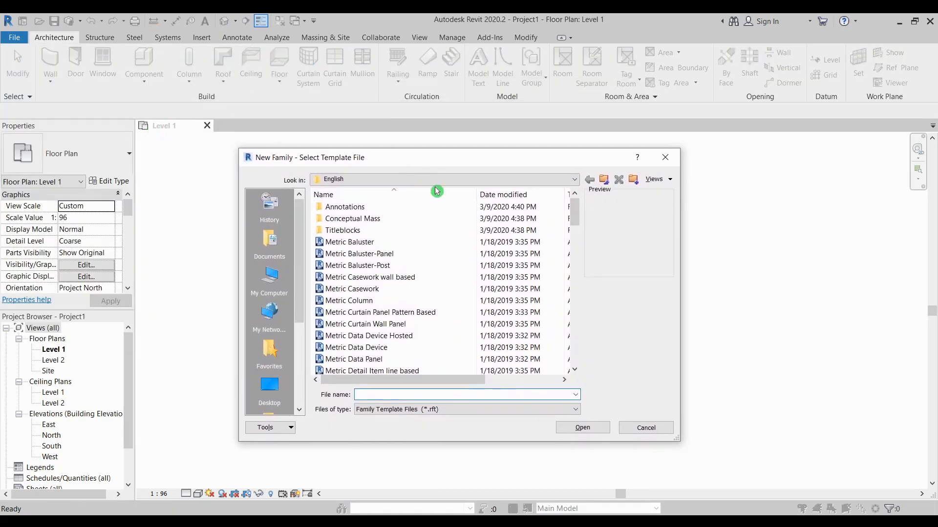
drag(575, 217, 576, 239)
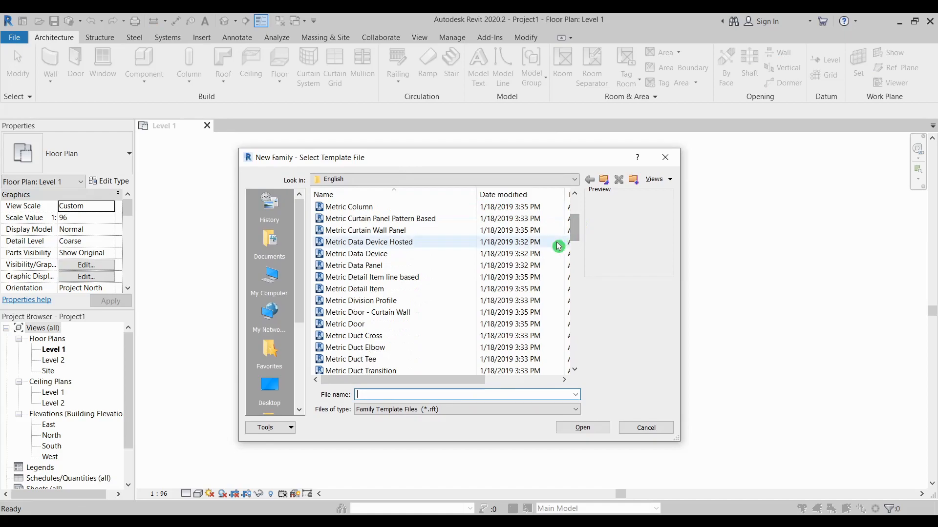
click(432, 325)
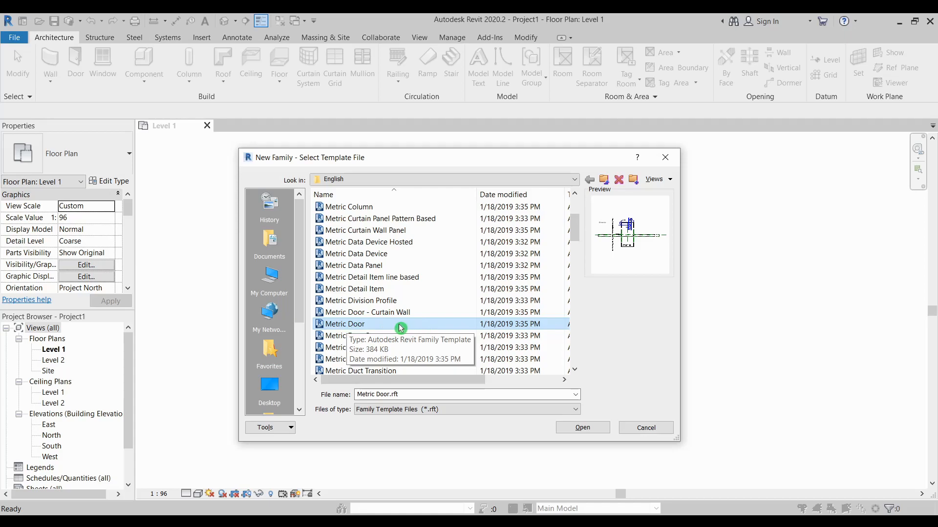
click(585, 429)
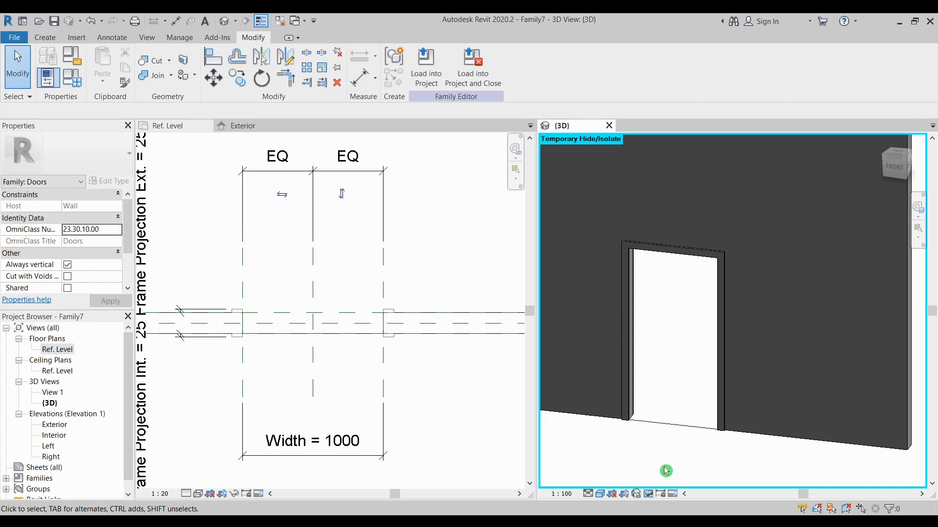
In the Ref. Level plan, draw two vertical reference planes about 280 mm left and 300 mm right of the door's centre plane
shift+middle_drag(634, 471, 705, 452)
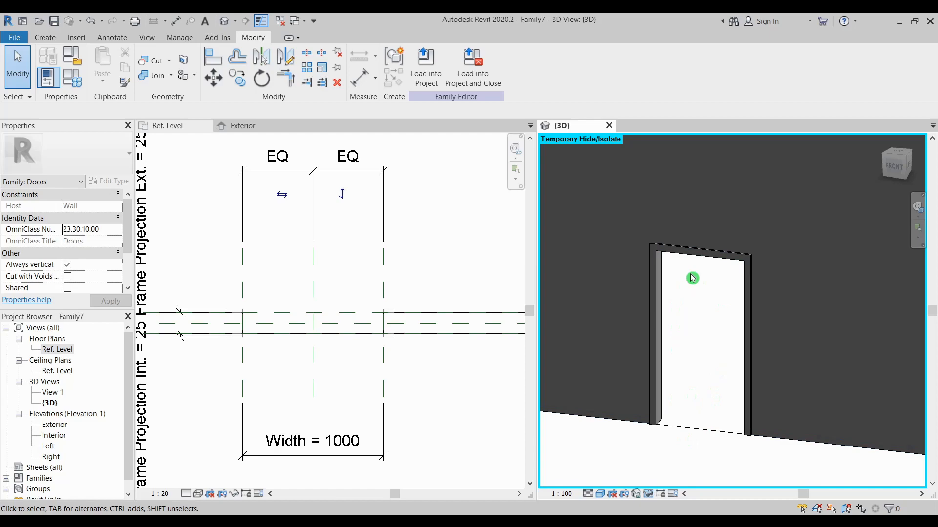
scroll(703, 406, up, 1)
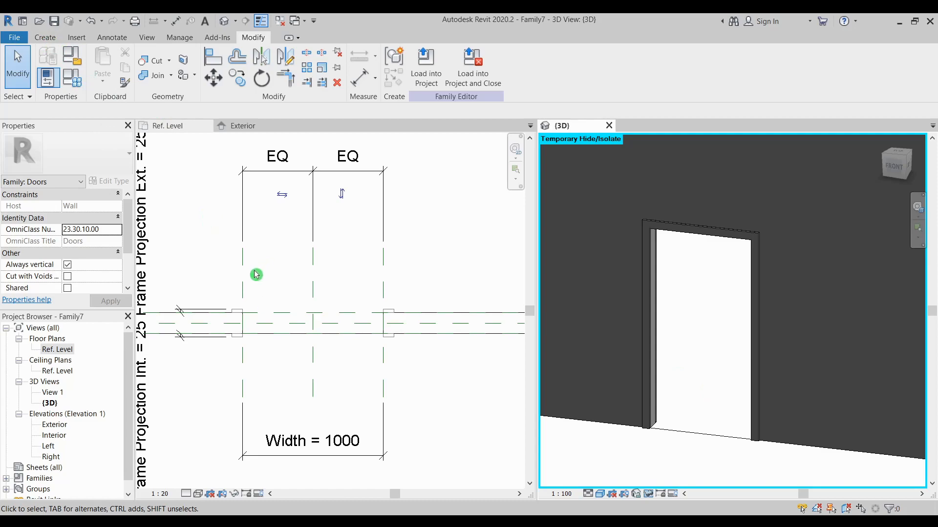
click(207, 223)
mouse_move(261, 228)
middle_down()
mouse_move(250, 224)
mouse_move(251, 233)
middle_up()
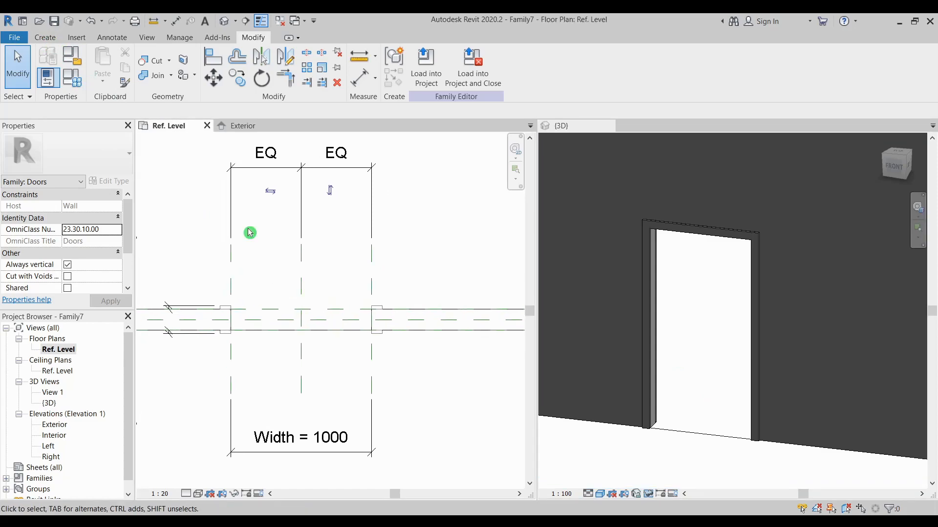
click(45, 38)
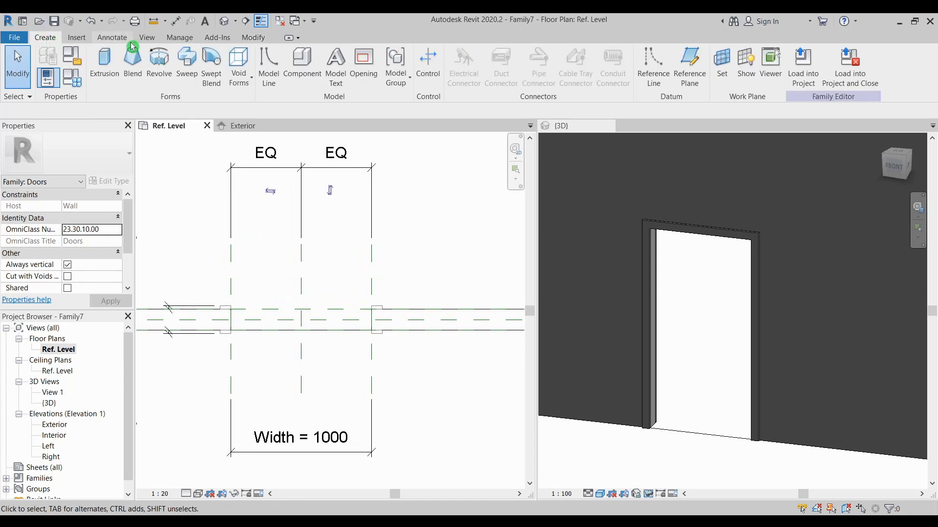
click(700, 74)
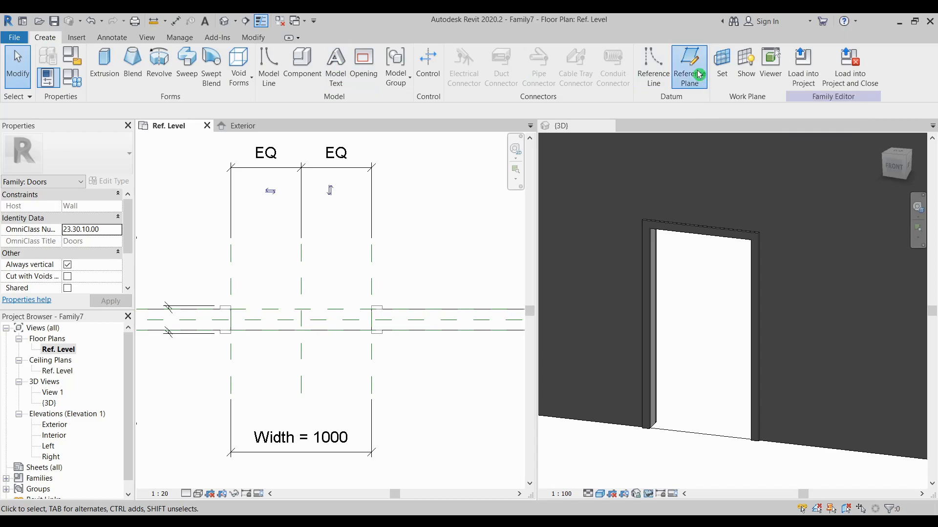
click(262, 245)
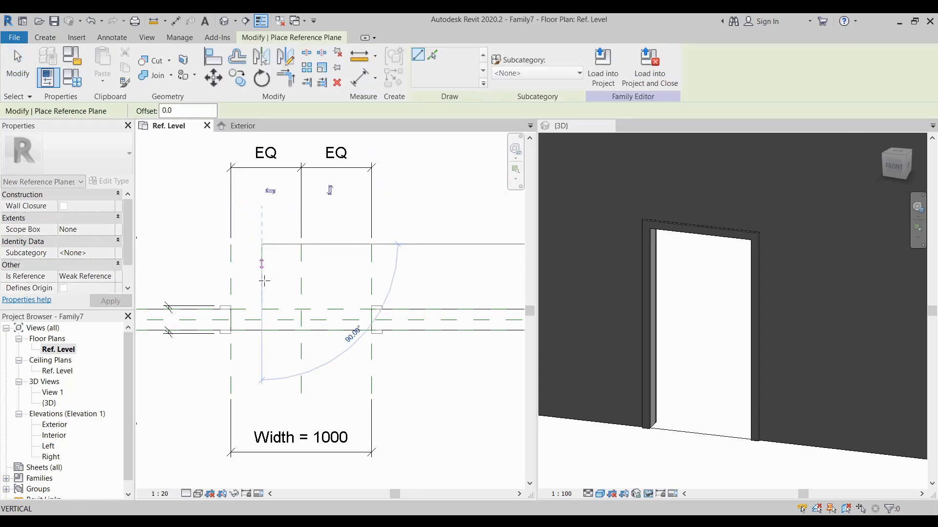
click(263, 393)
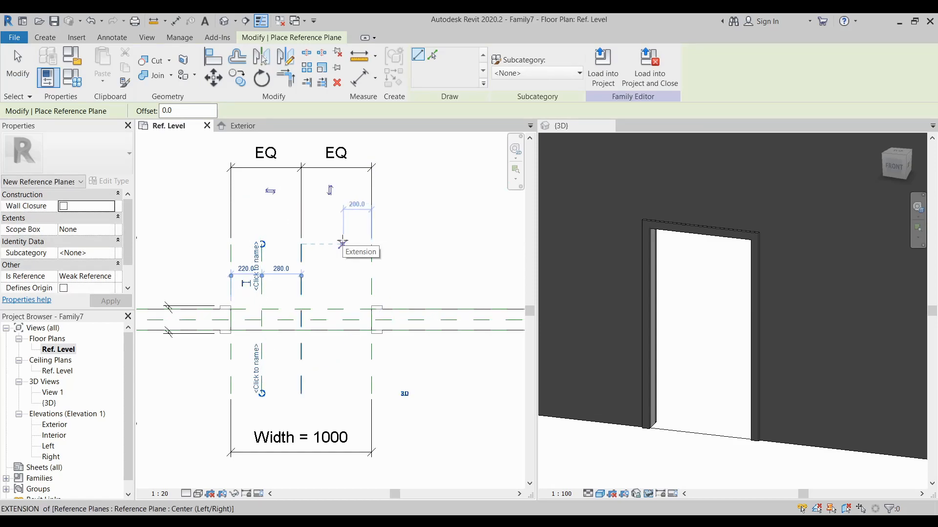
click(344, 244)
click(343, 393)
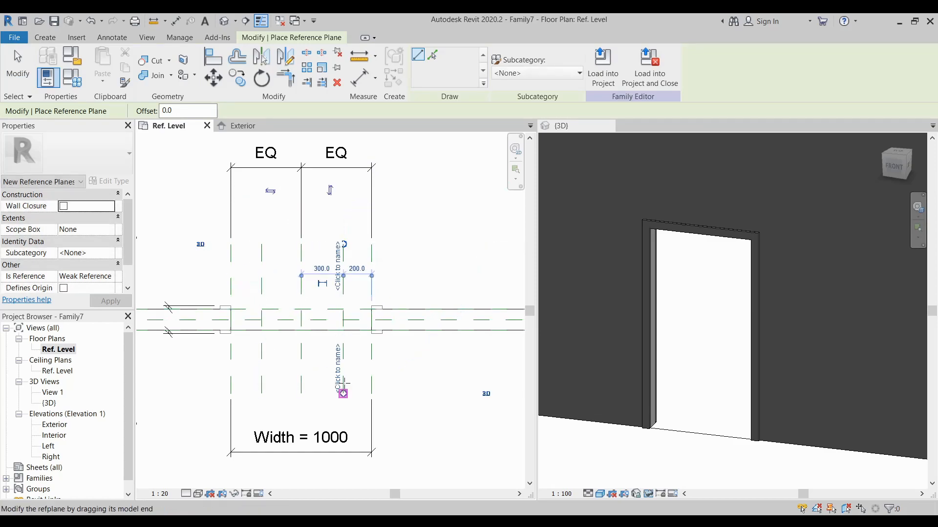
middle_drag(399, 212, 406, 203)
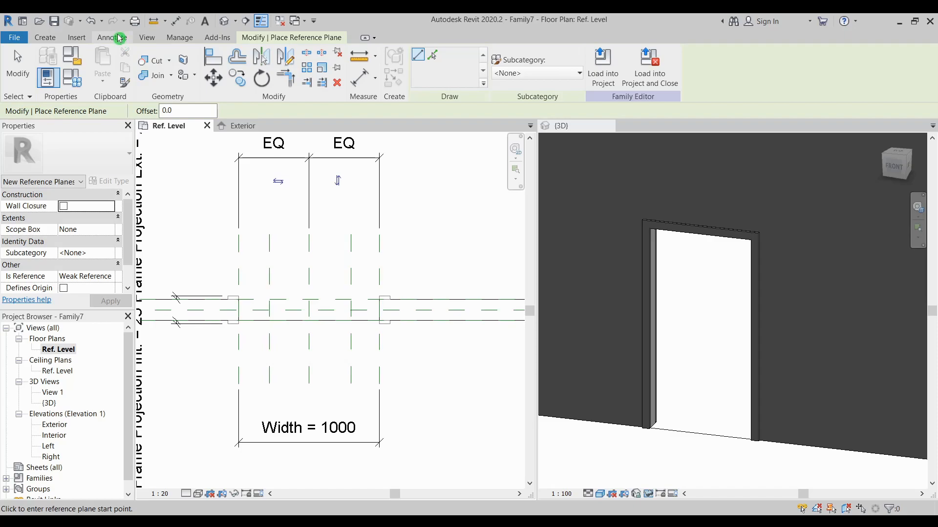
Add a continuous aligned dimension across the two new reference planes and the centre plane, and constrain its segments to be equal
click(119, 39)
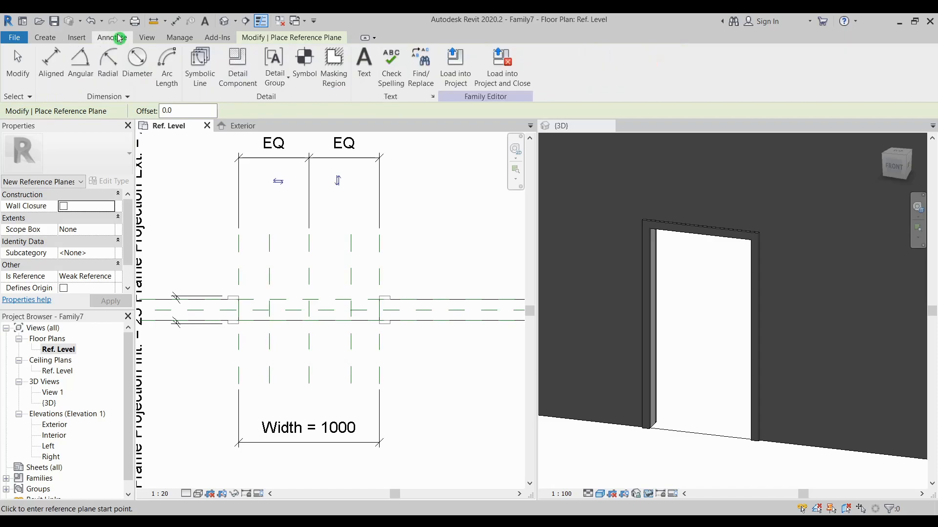
click(52, 69)
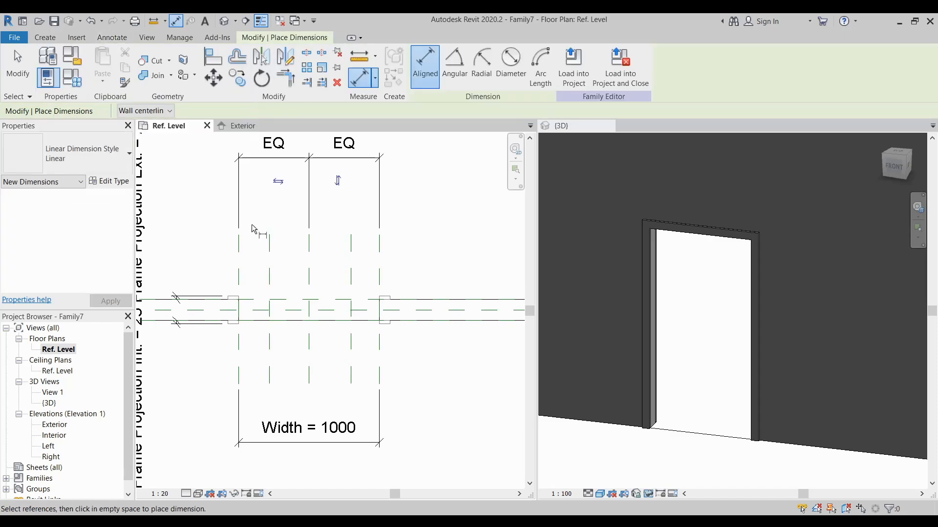
click(269, 260)
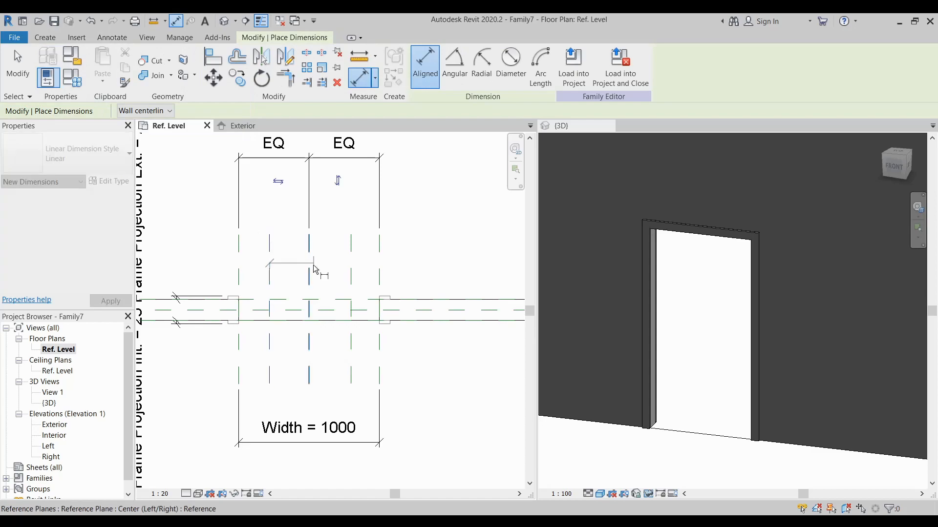
click(309, 266)
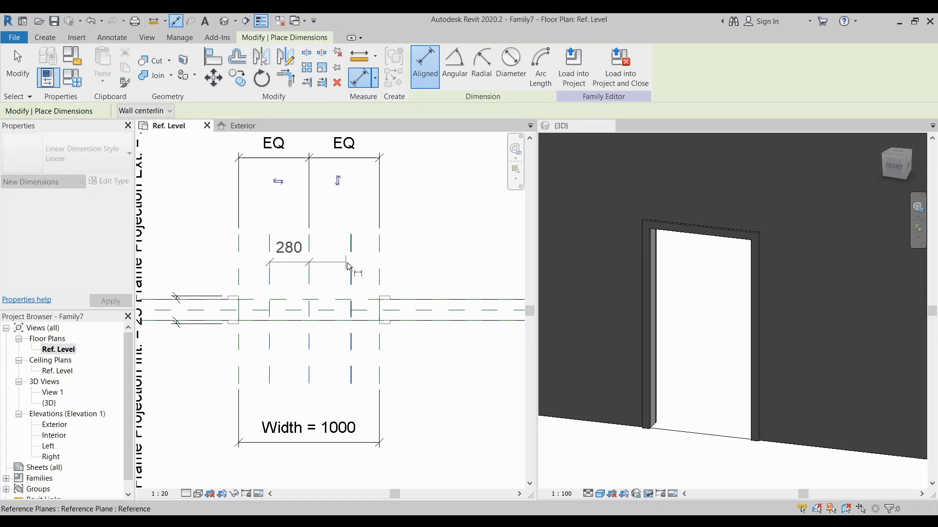
click(350, 267)
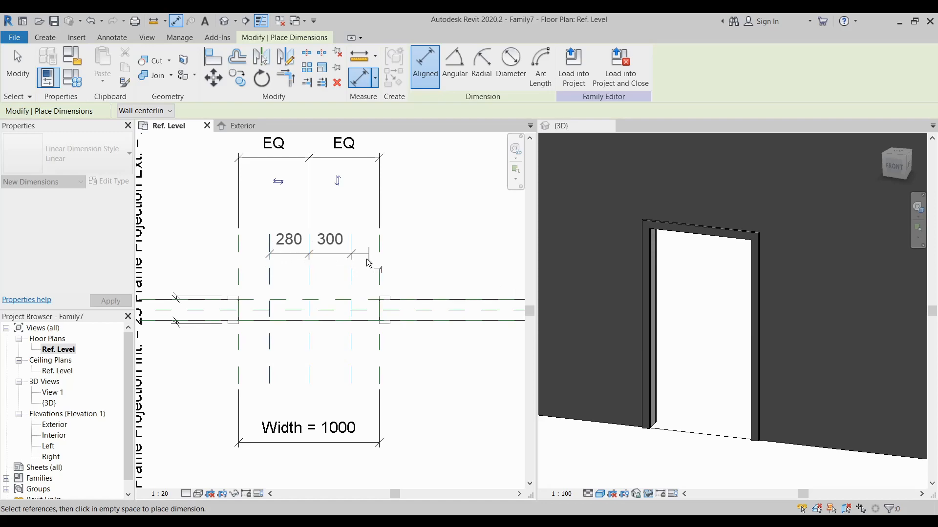
click(365, 251)
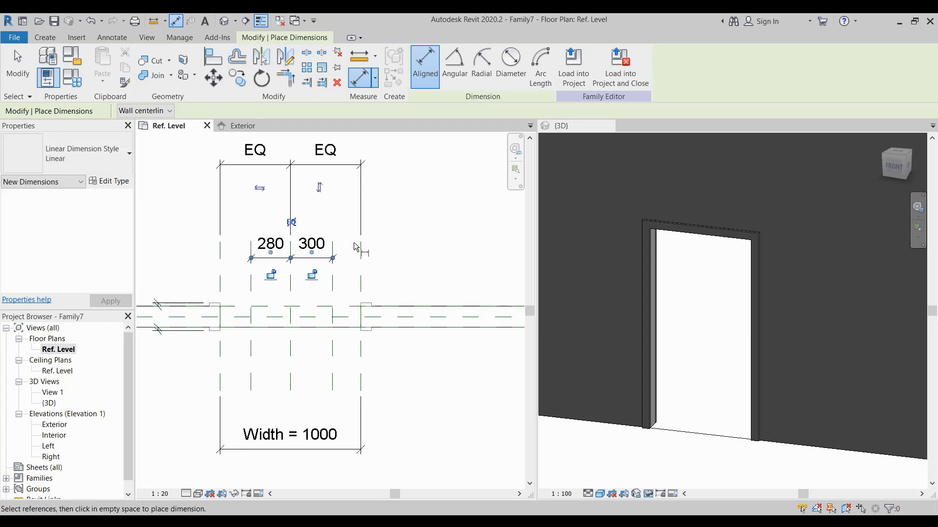
click(293, 223)
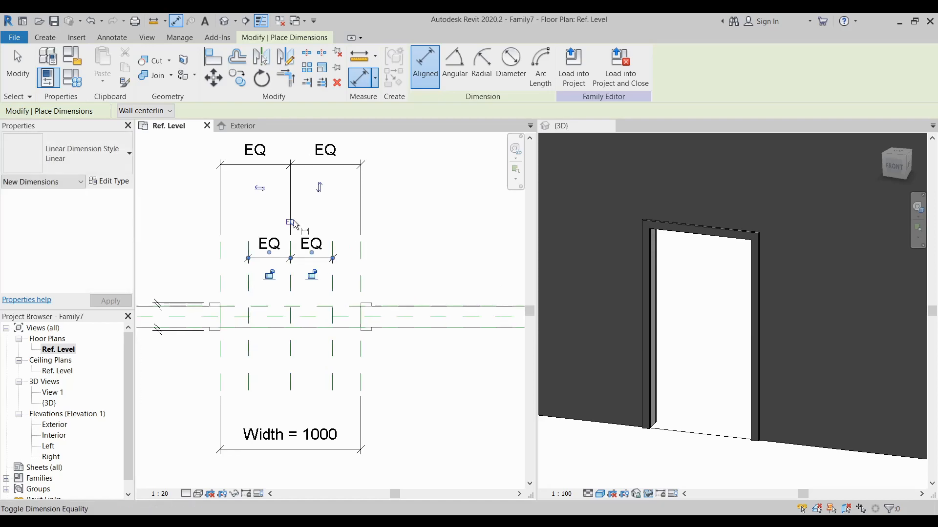
Add an overall aligned dimension between the two new reference planes, placed above the equality dimension
click(250, 289)
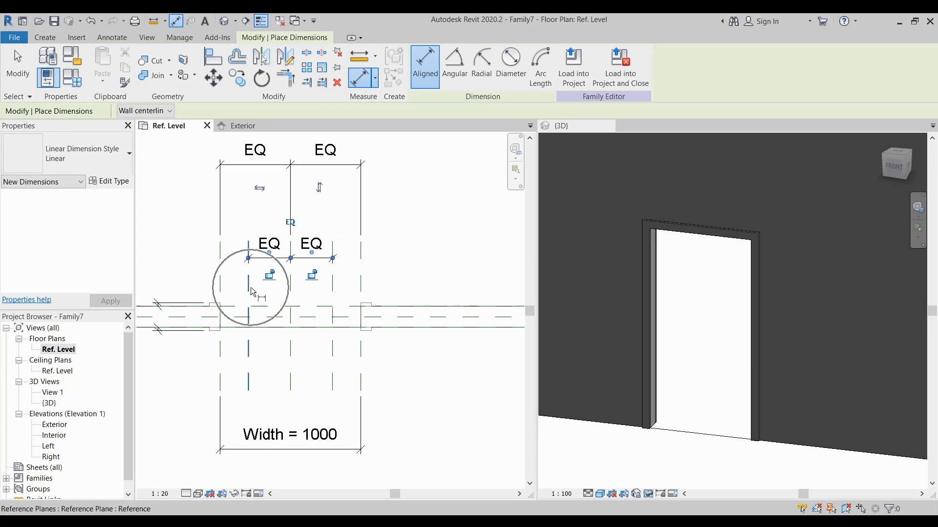
click(332, 287)
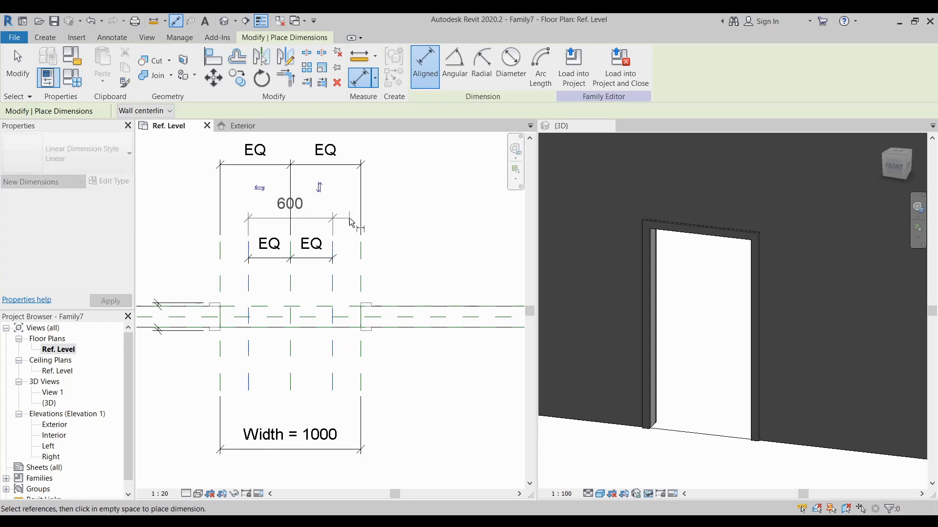
click(350, 220)
mouse_move(362, 226)
middle_down()
mouse_move(367, 238)
mouse_move(360, 235)
middle_up()
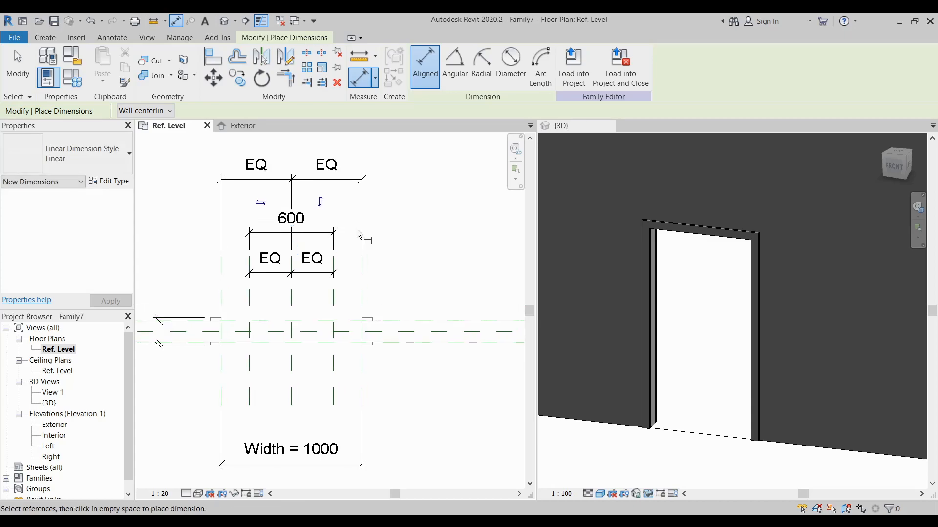
key(Escape)
key(Escape)
Label the overall dimension between the inner reference planes with a new family type parameter named Louvre Width, grouped under Dimensions
click(310, 222)
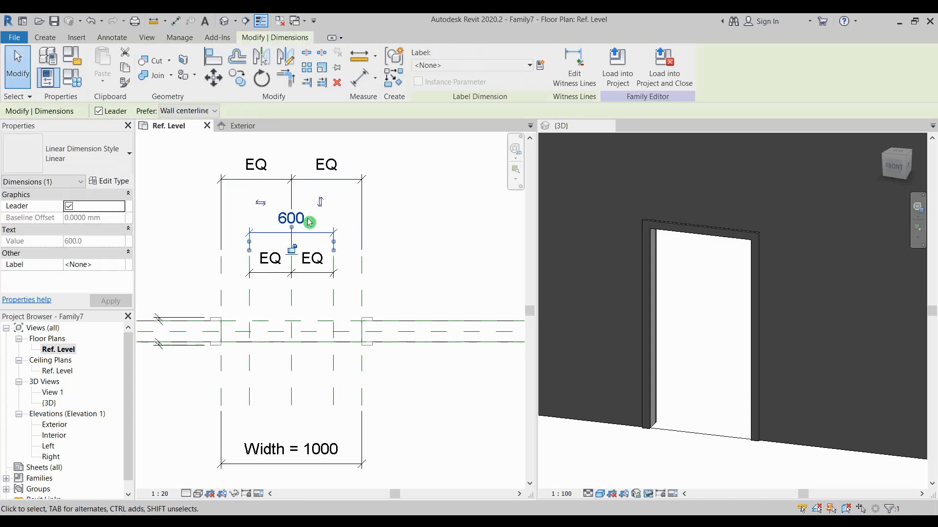
middle_drag(311, 230, 309, 231)
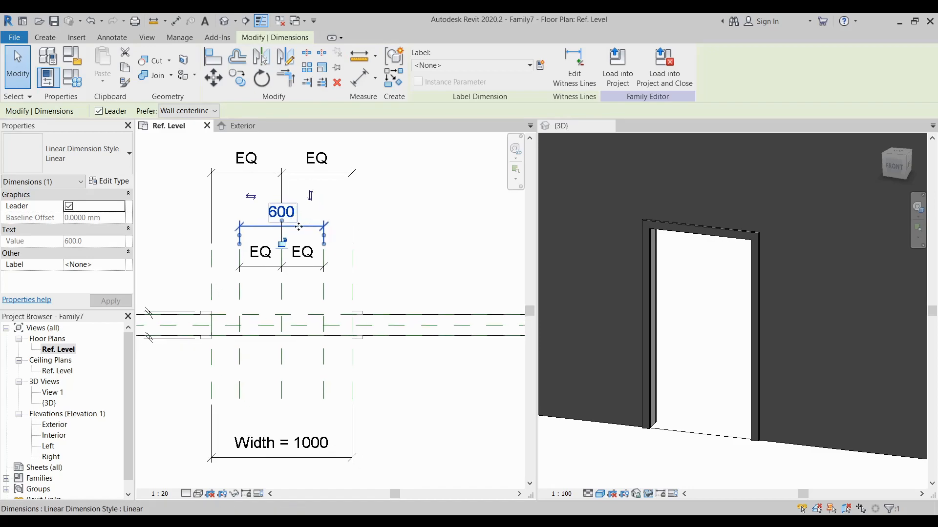
click(543, 68)
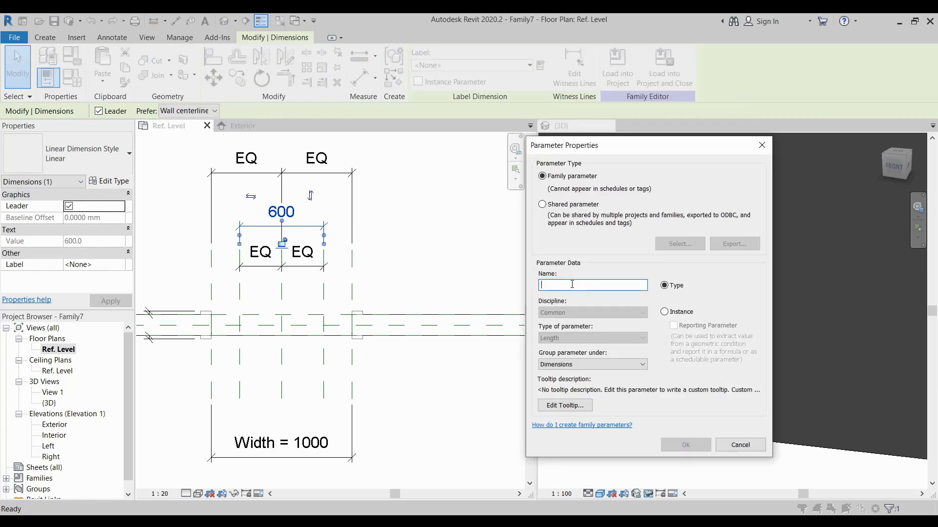
text(Louvre Width)
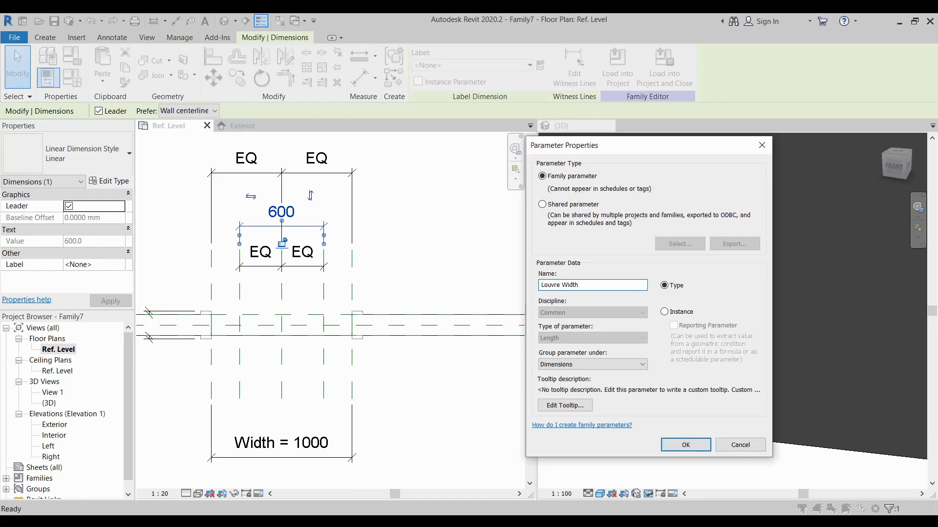
click(666, 291)
click(603, 287)
drag(603, 287, 496, 286)
drag(596, 284, 506, 290)
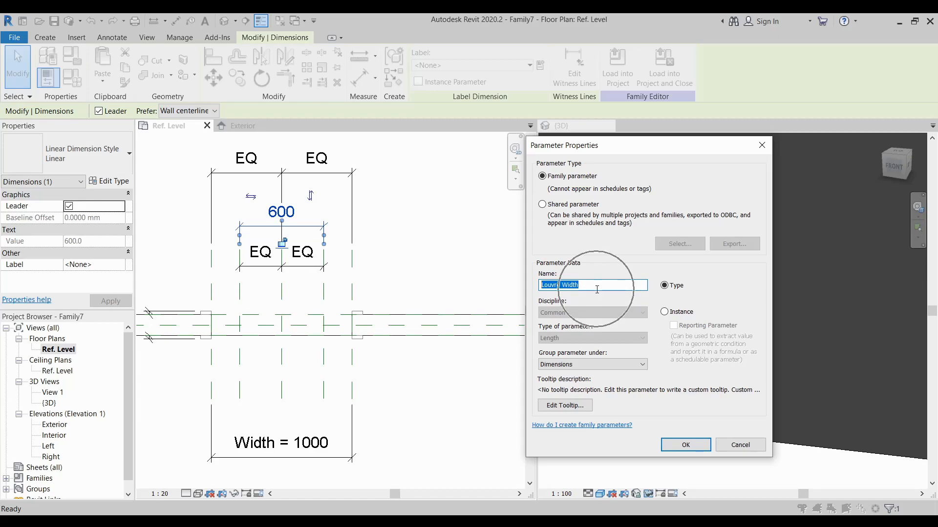
click(676, 317)
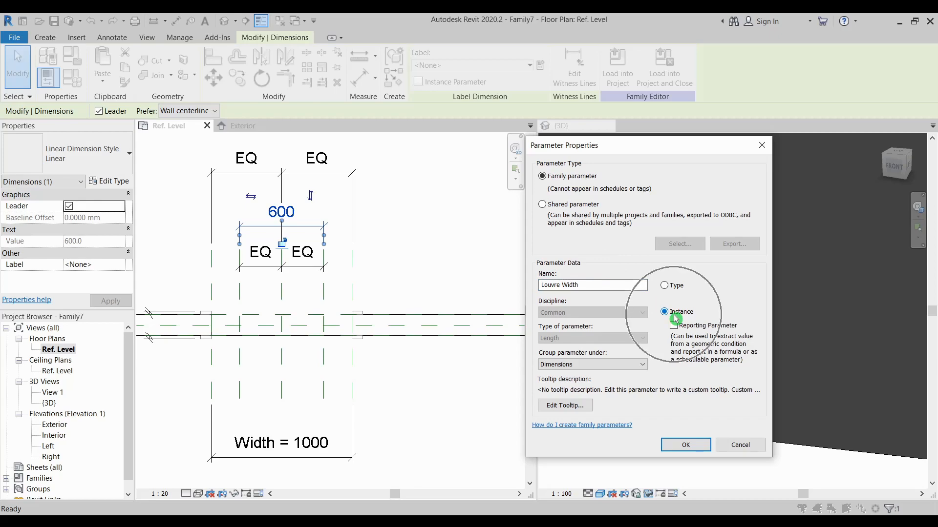
click(665, 286)
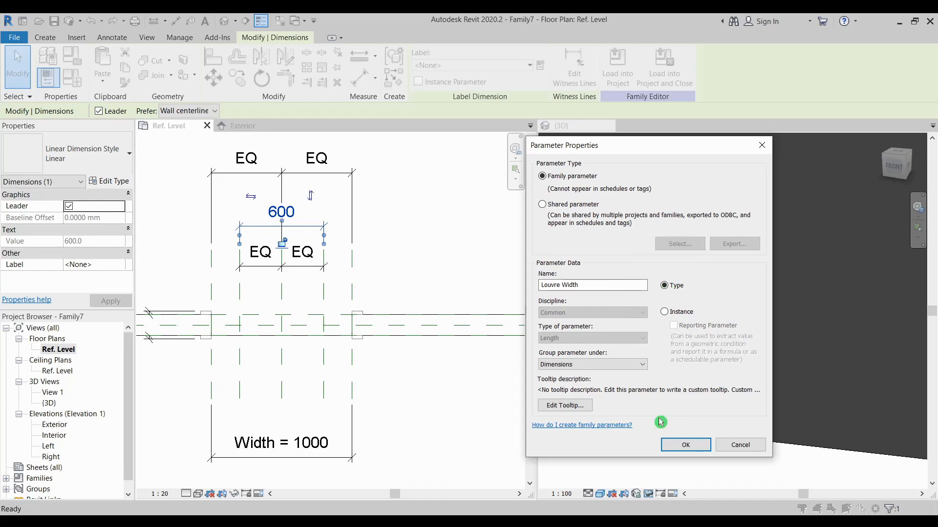
click(670, 444)
middle_drag(392, 251, 456, 237)
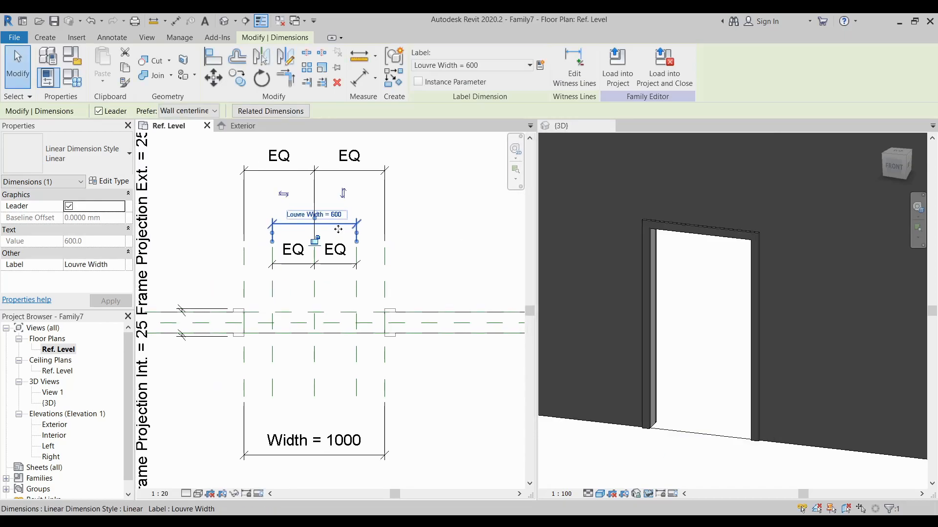
click(361, 239)
Open the Exterior elevation view
click(60, 429)
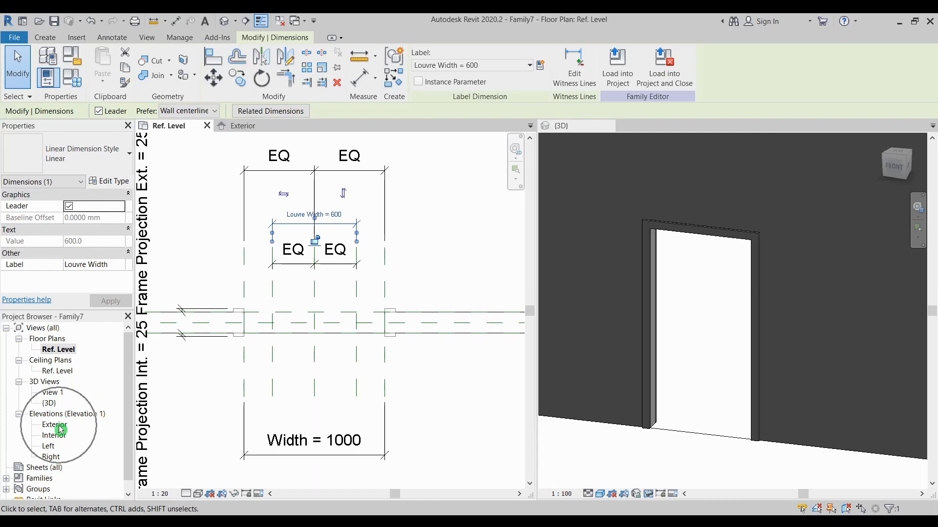
double_click(60, 429)
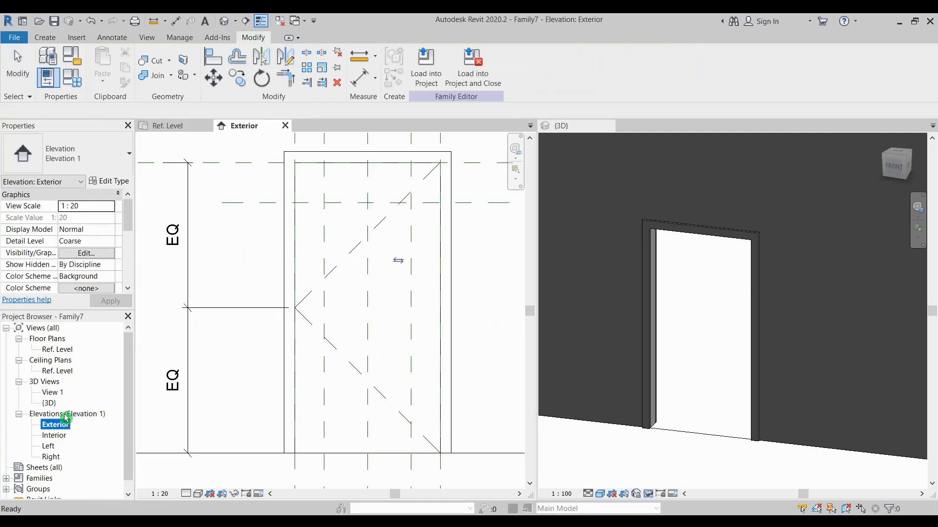
Draw a horizontal reference plane across the door opening, about 220 mm above the reference level and aligned with the upper plane's ends
middle_drag(375, 235, 366, 248)
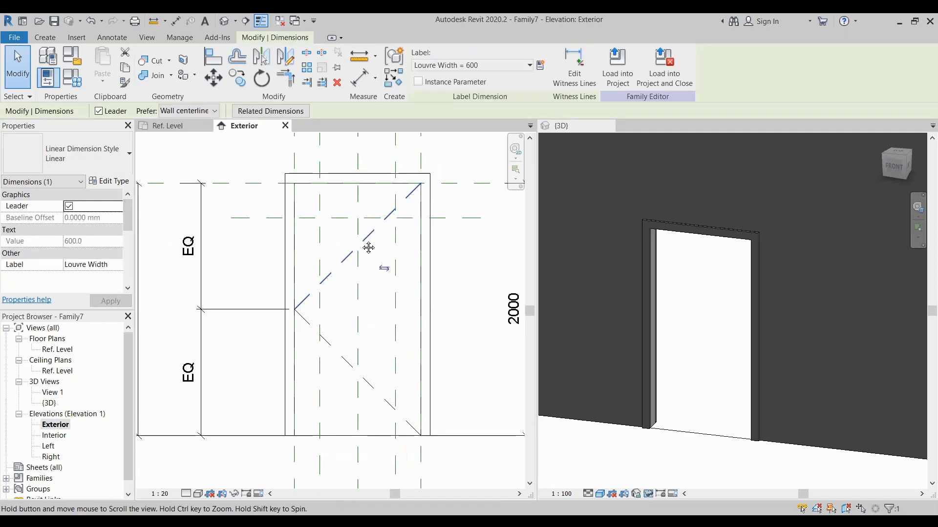
click(38, 38)
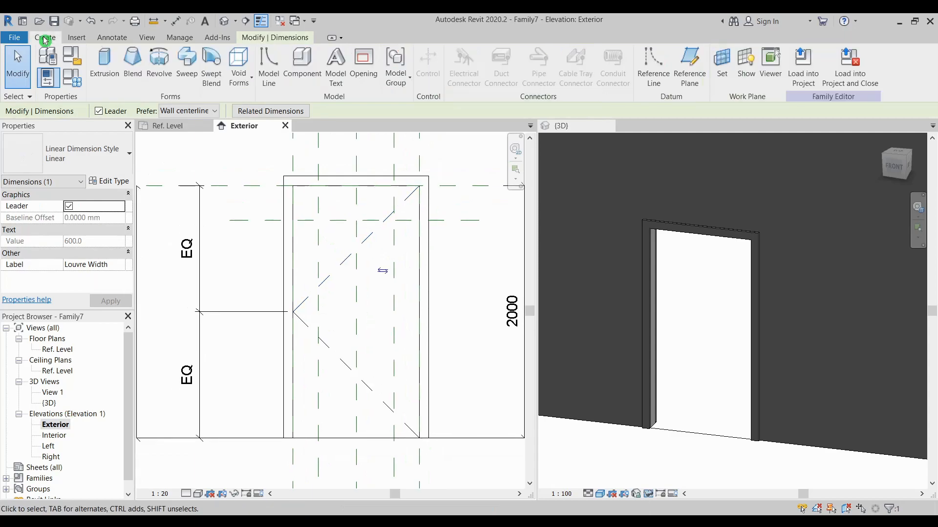
click(702, 77)
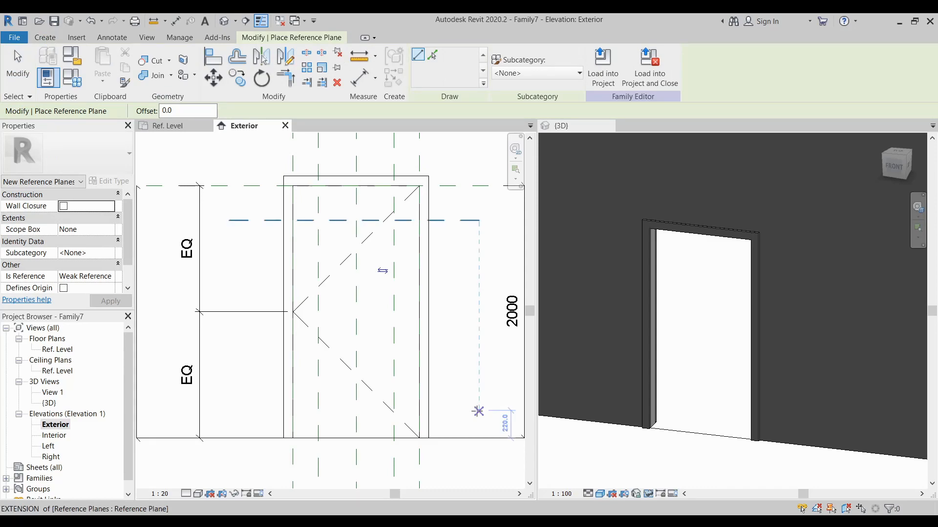
click(479, 412)
click(229, 410)
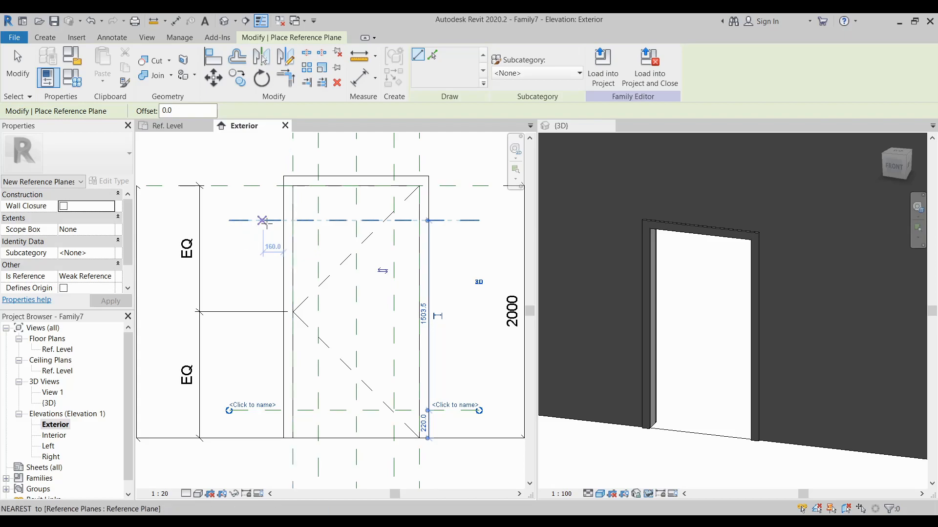
key(Escape)
key(Escape)
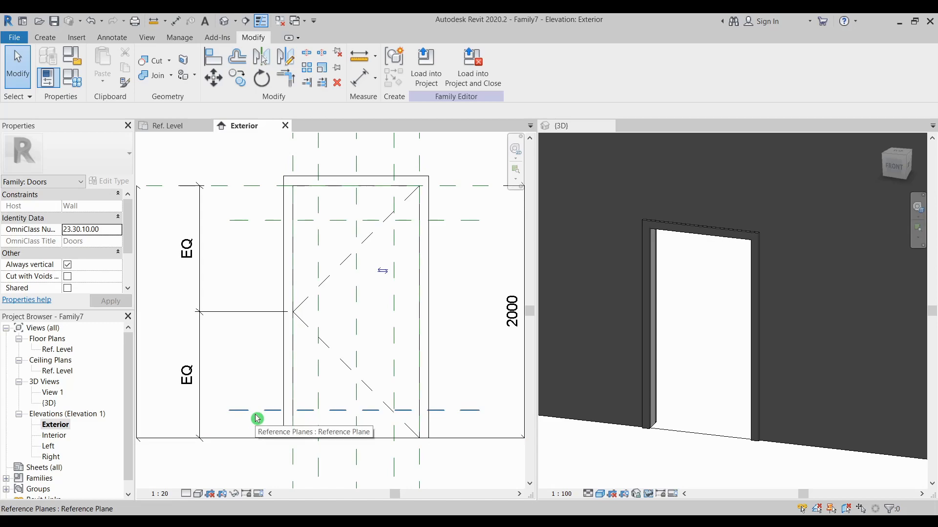
Add an aligned dimension between the reference level and the new lower horizontal reference plane, placed beside the door frame
click(112, 37)
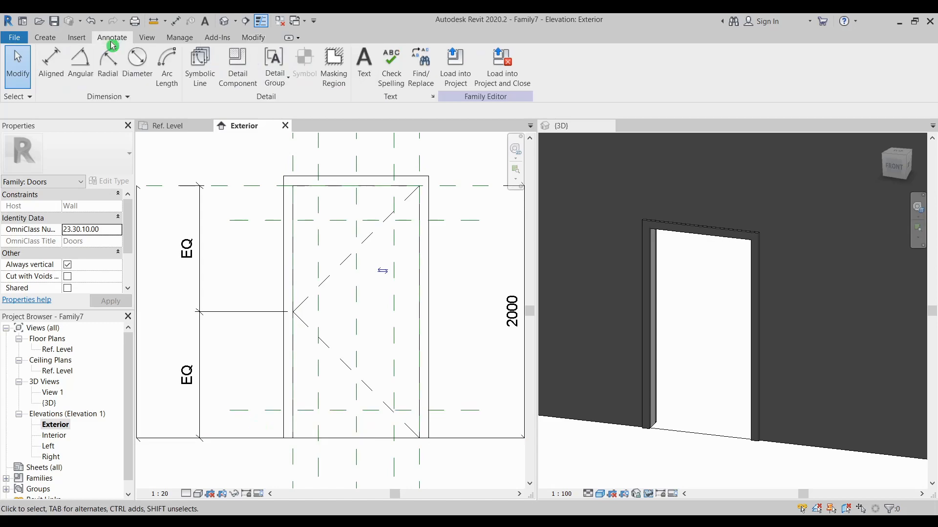
click(52, 69)
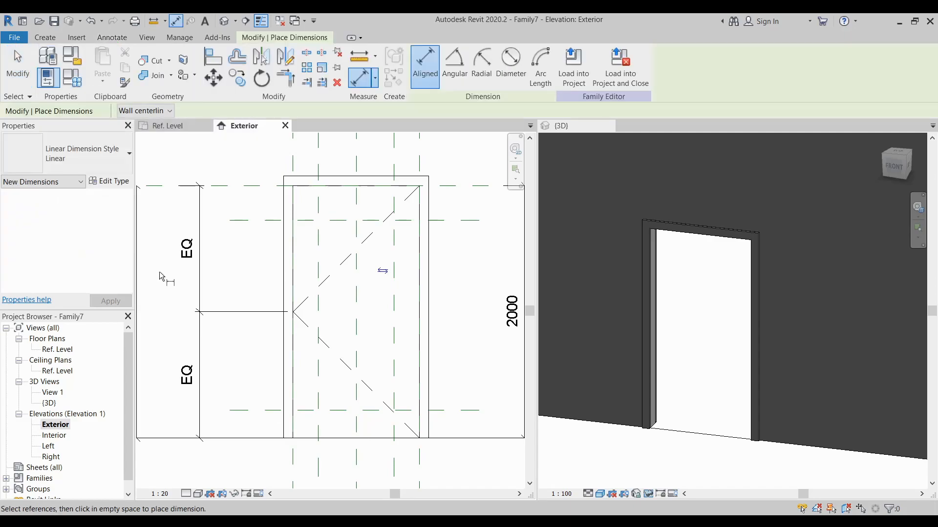
click(246, 438)
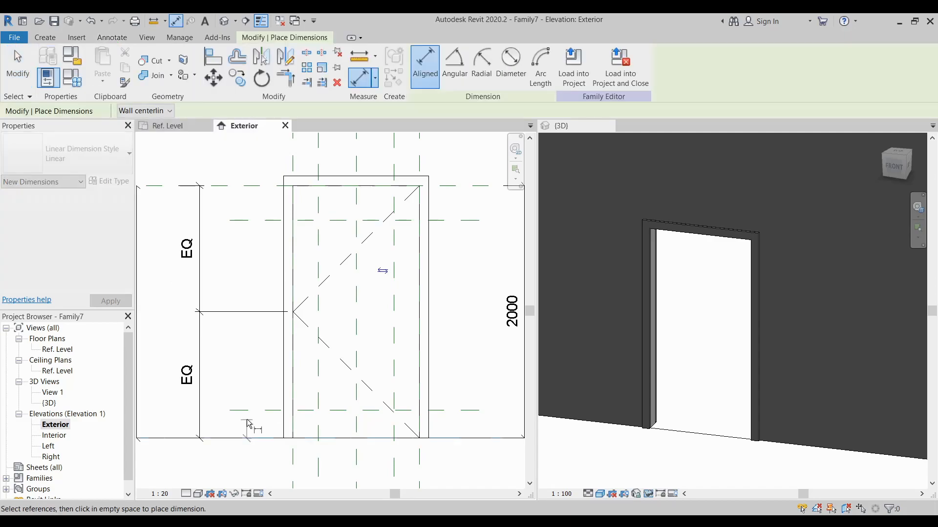
click(248, 411)
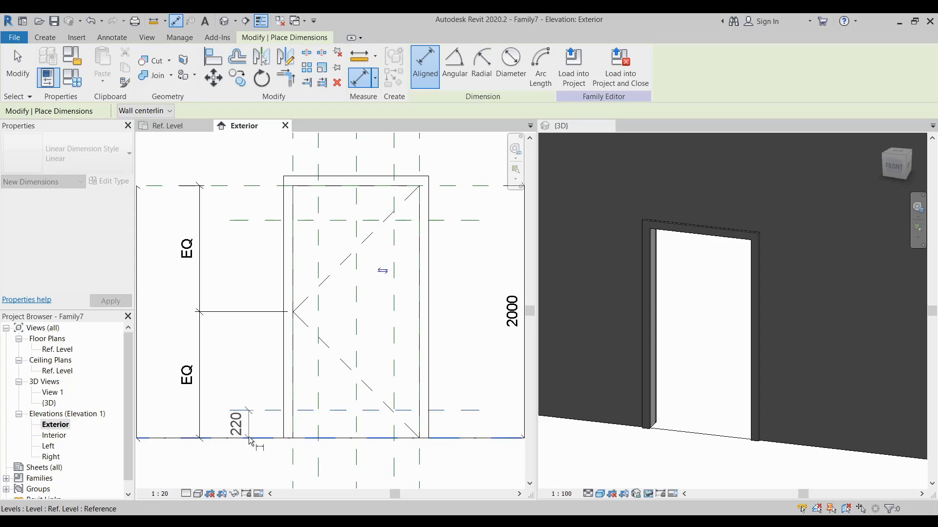
click(257, 423)
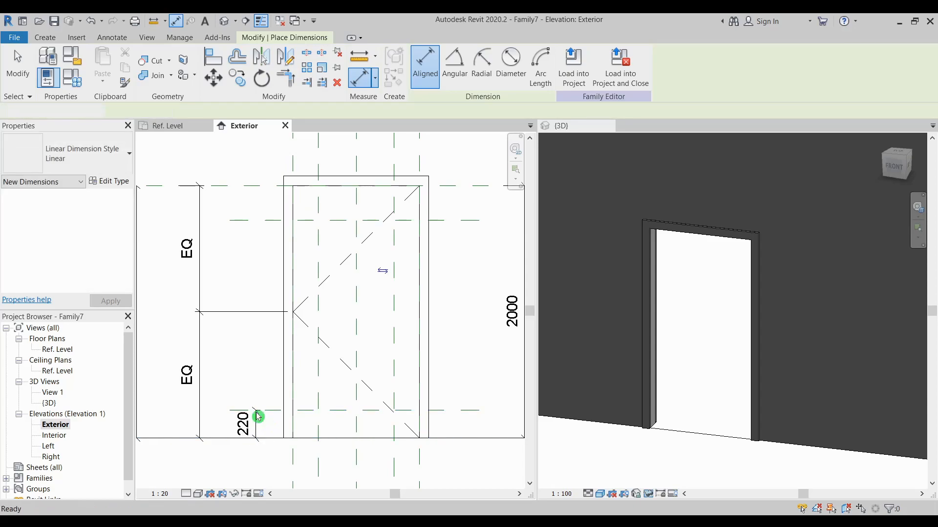
key(Escape)
Set the lower horizontal reference plane's height above the reference level to 150 mm
click(273, 417)
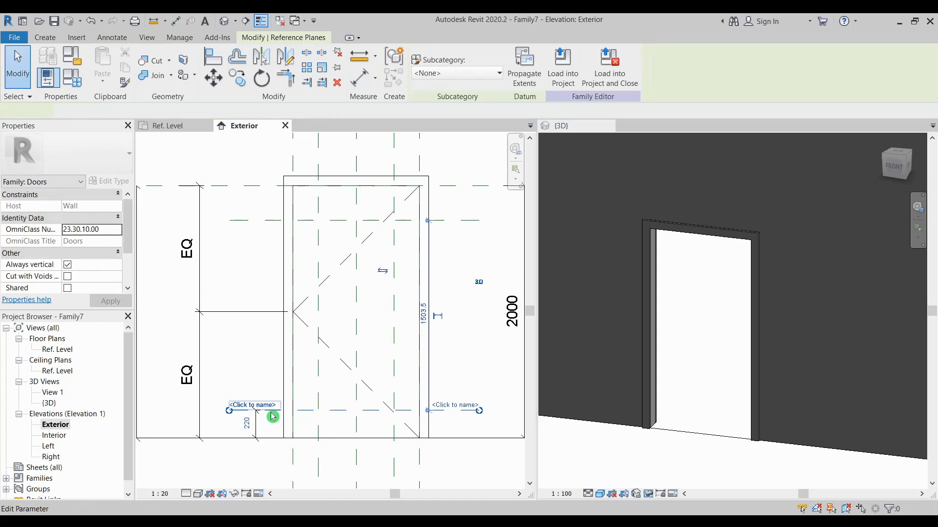
click(246, 424)
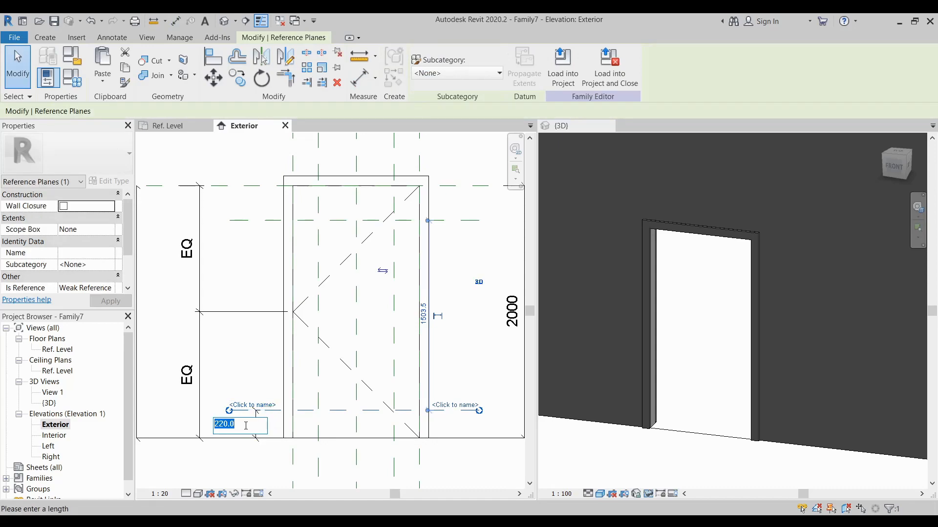
text(150)
key(Return)
middle_drag(273, 427, 251, 430)
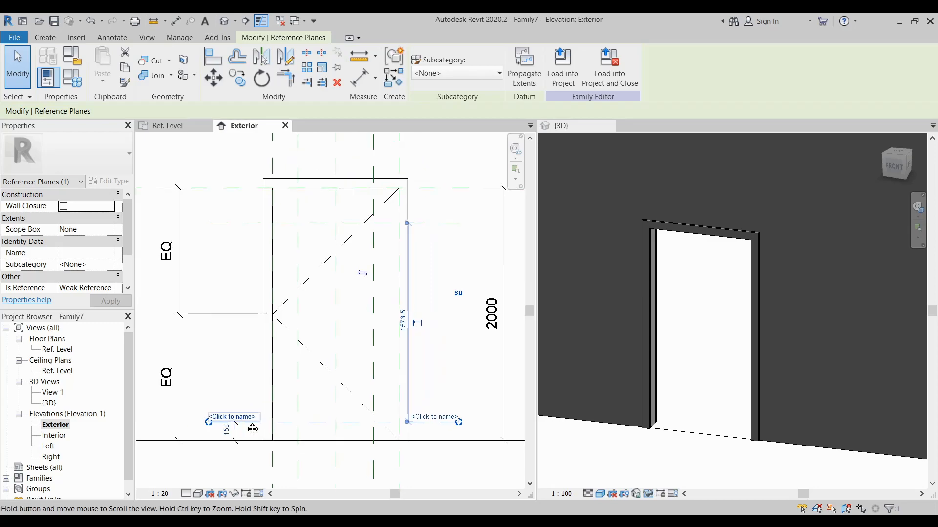
Lock the dimension between the reference level and the lower horizontal reference plane
click(247, 433)
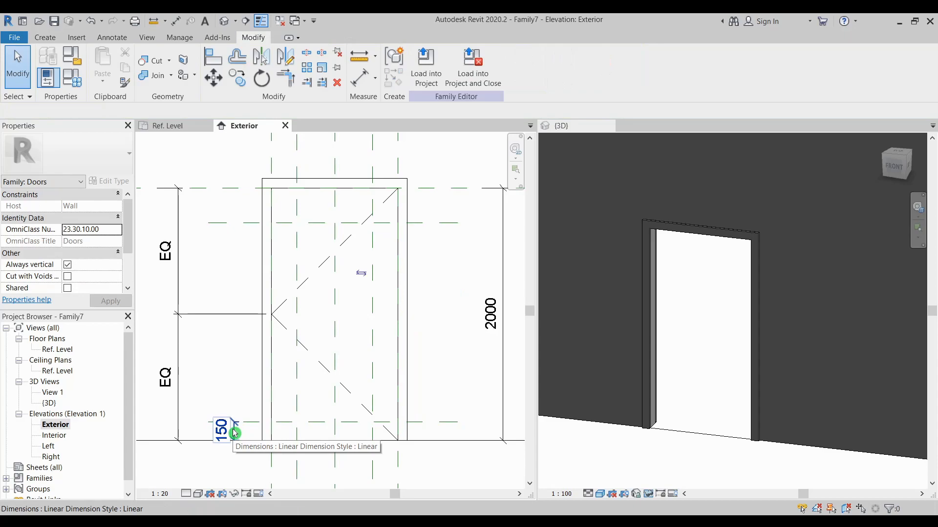
click(237, 433)
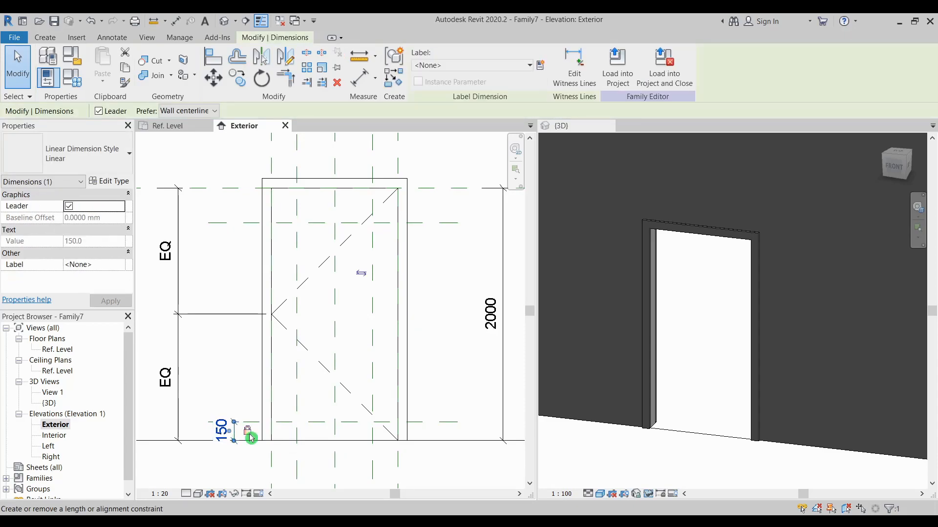
click(247, 432)
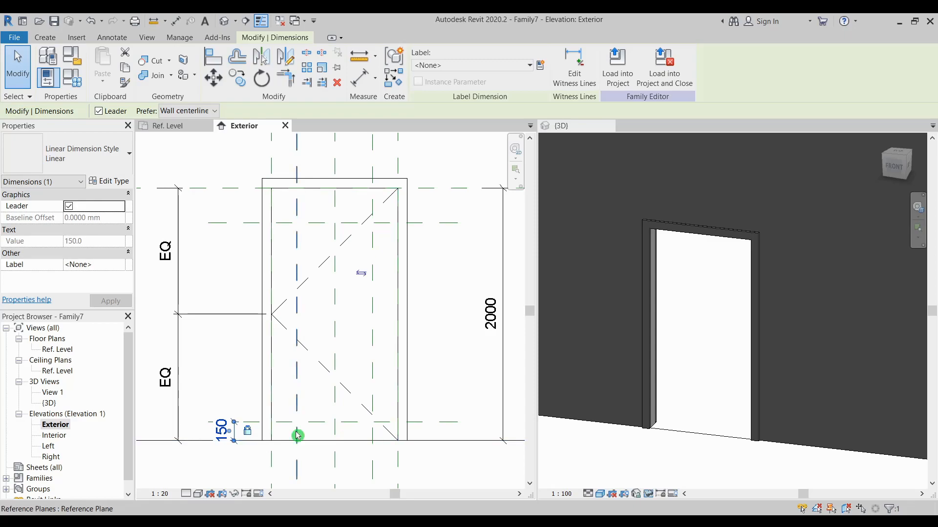
key(Escape)
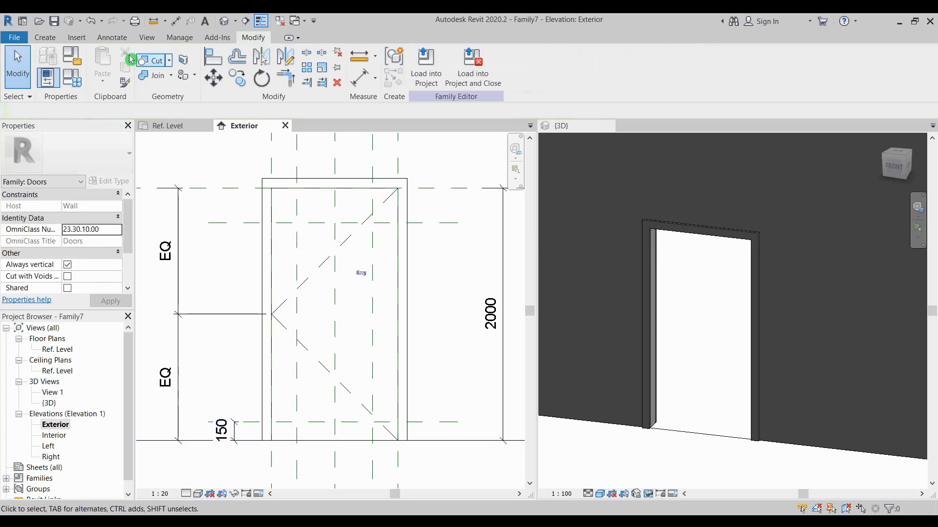
Add an aligned dimension between the lower and upper horizontal reference planes, placed between the door frame and the overall height dimension
click(106, 39)
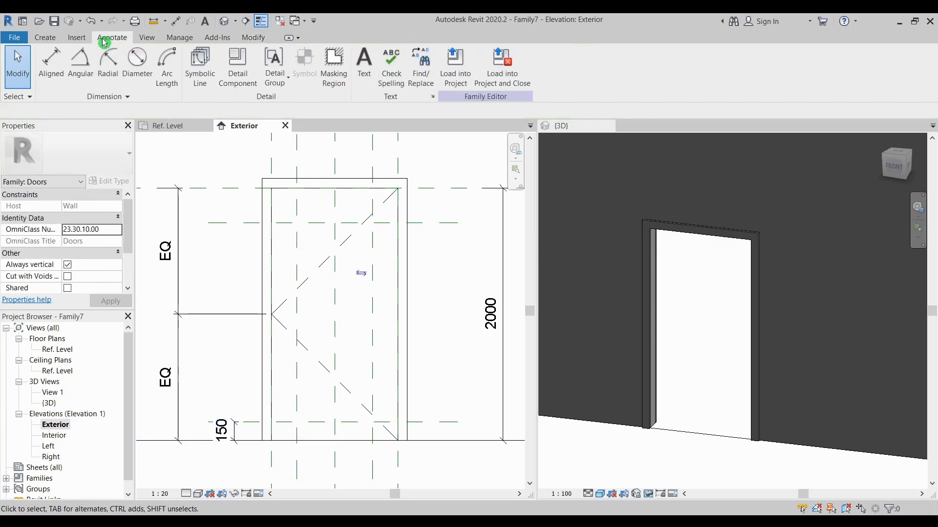
click(55, 64)
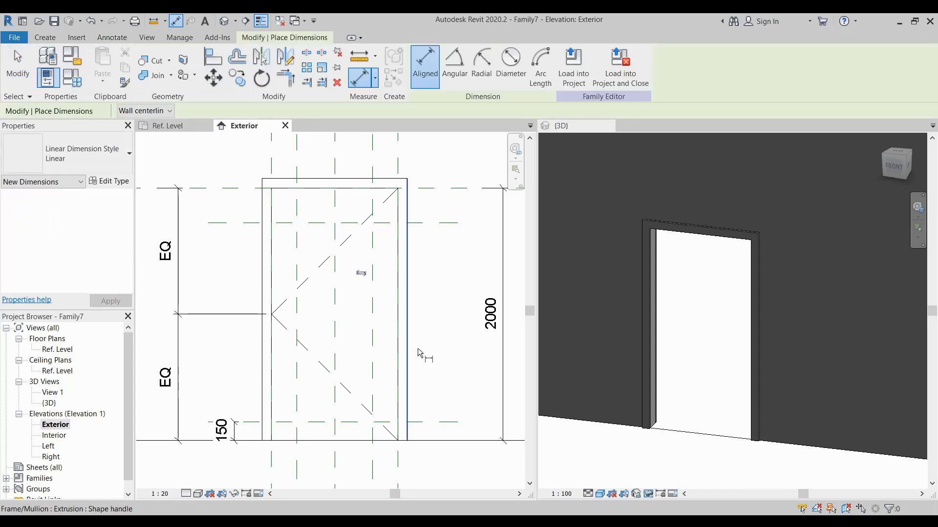
click(423, 423)
click(428, 225)
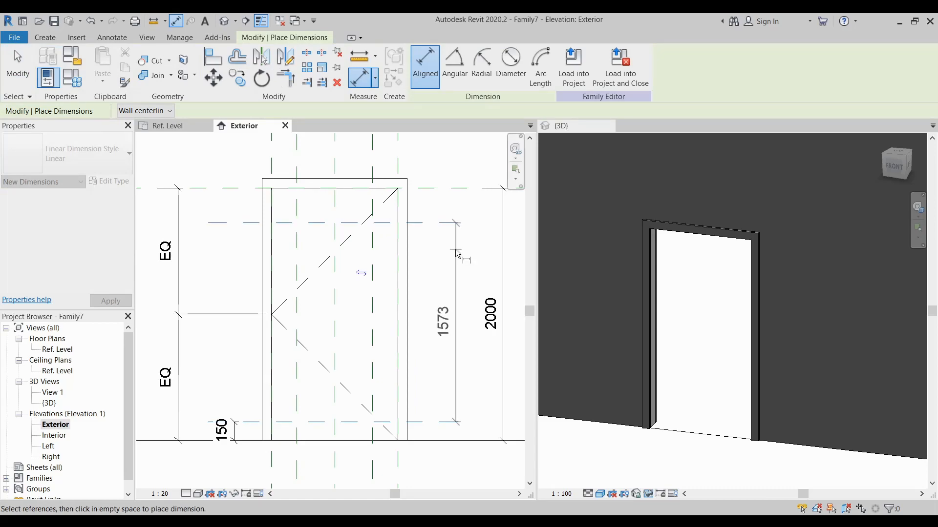
click(454, 250)
key(Escape)
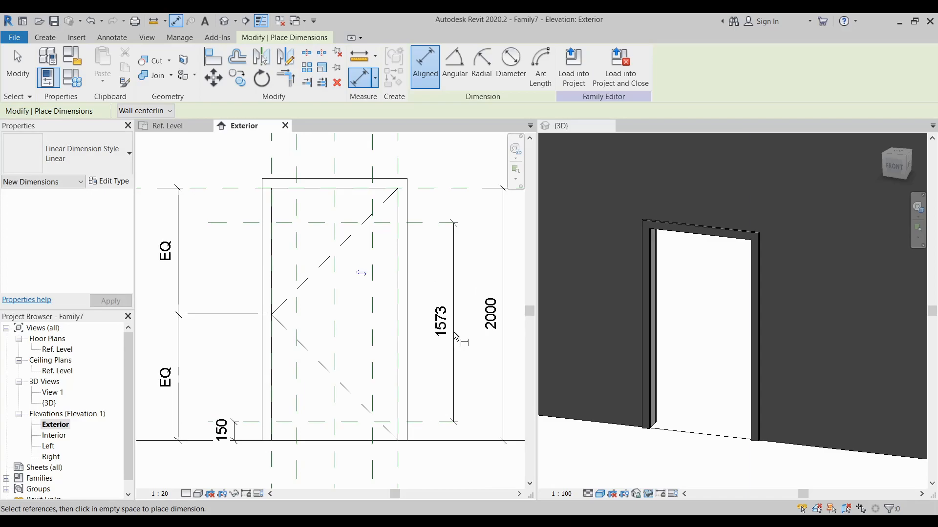
middle_drag(439, 326, 431, 326)
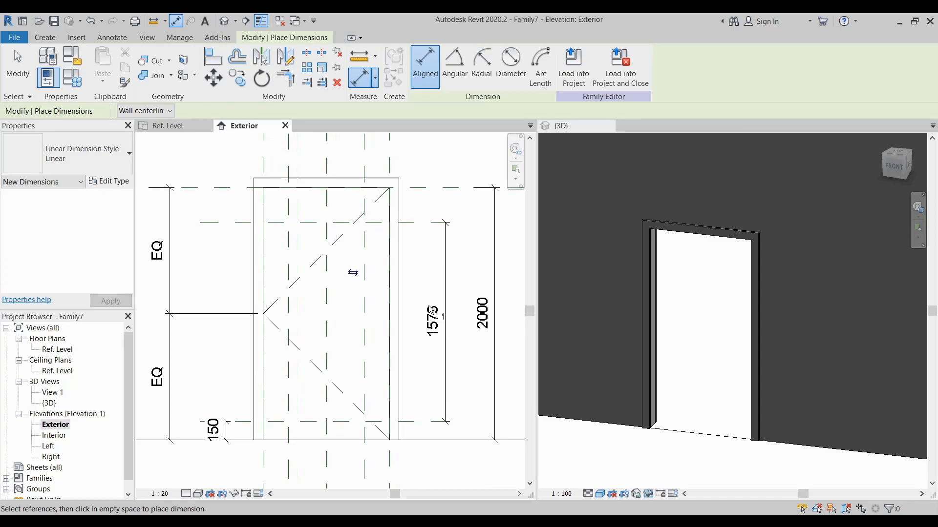
key(Escape)
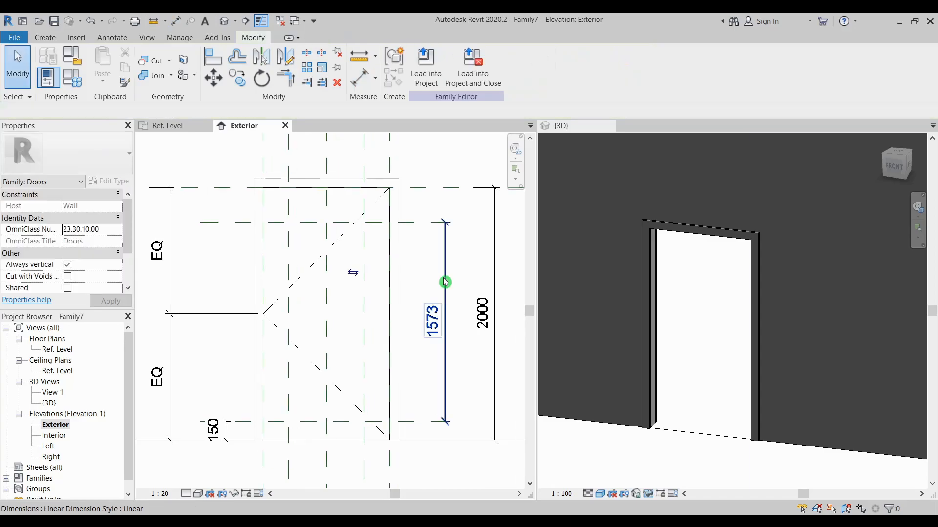
Label the dimension between the two horizontal reference planes with a new family type parameter named Louvre Height, grouped under Dimensions
click(445, 281)
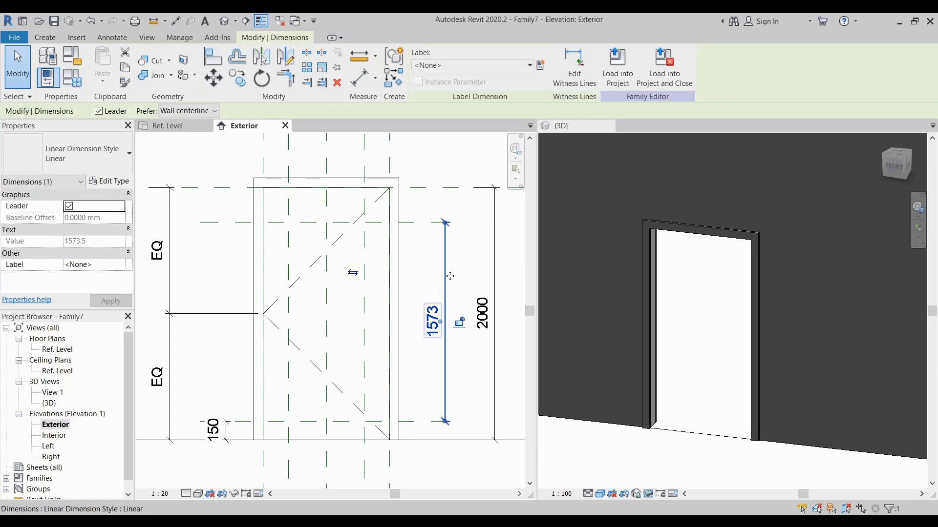
click(541, 65)
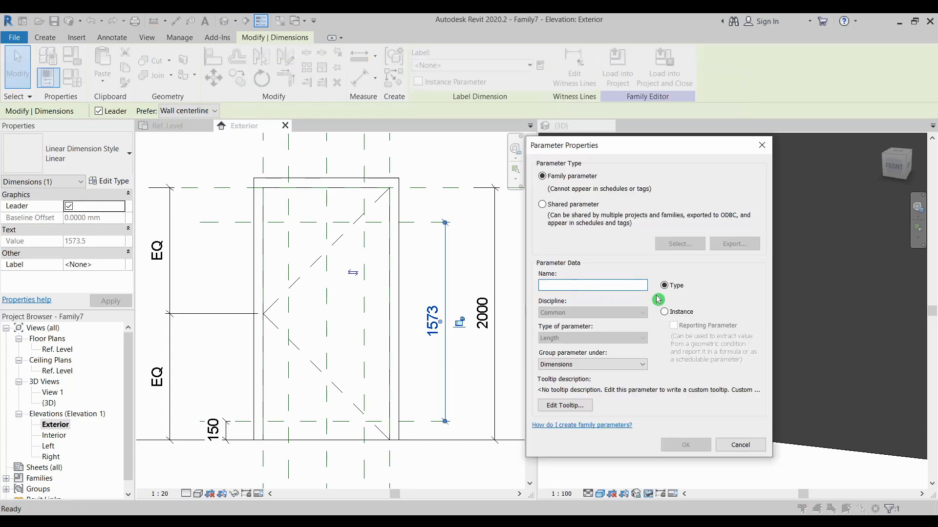
text(Louvre Height)
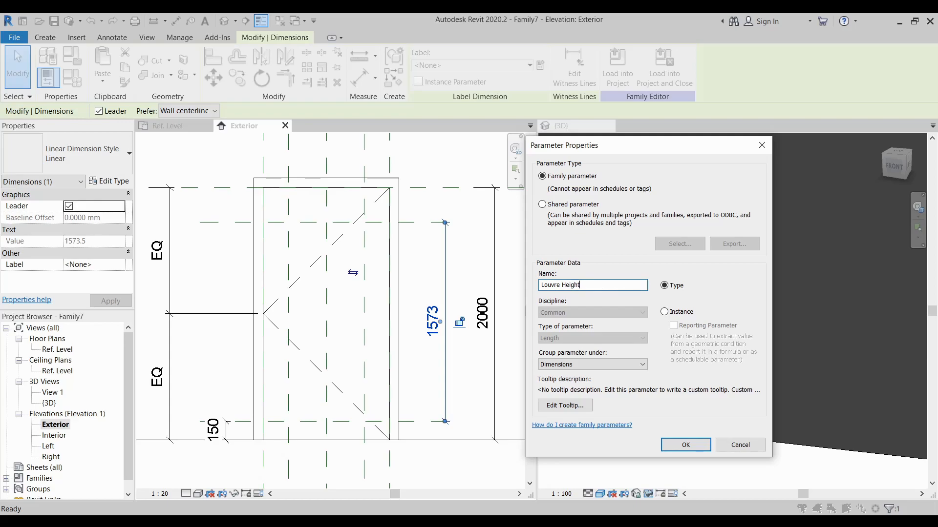
click(610, 316)
click(686, 446)
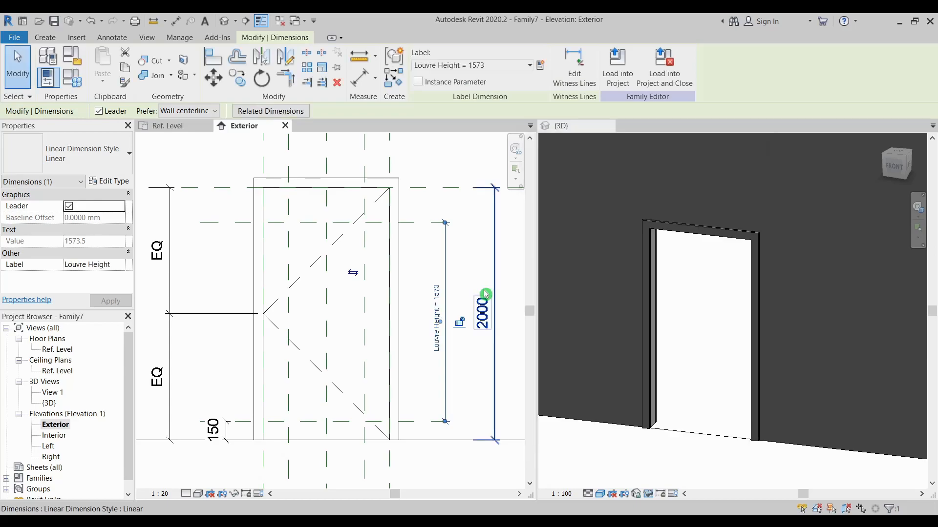
mouse_move(455, 398)
middle_down()
mouse_move(464, 399)
mouse_move(455, 396)
middle_up()
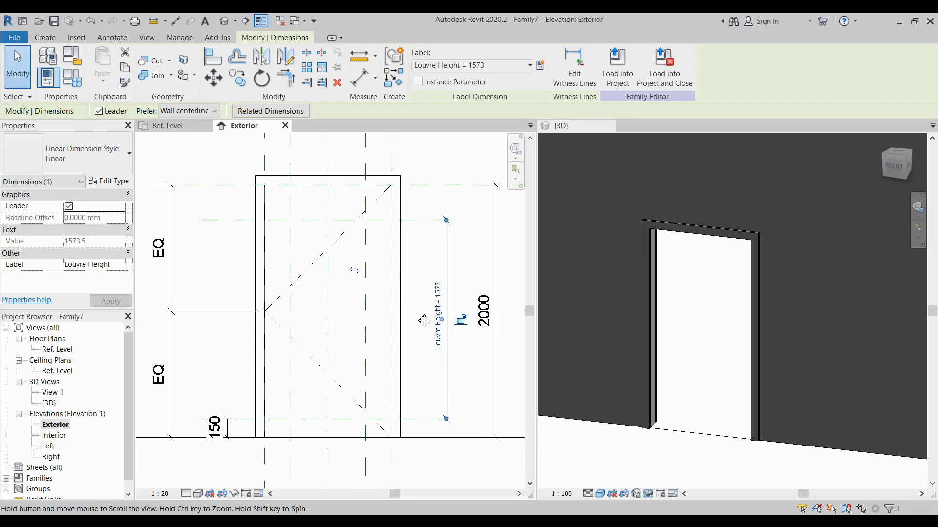
Set the Louvre Height parameter to 600 in the family types and apply it to the model
click(70, 83)
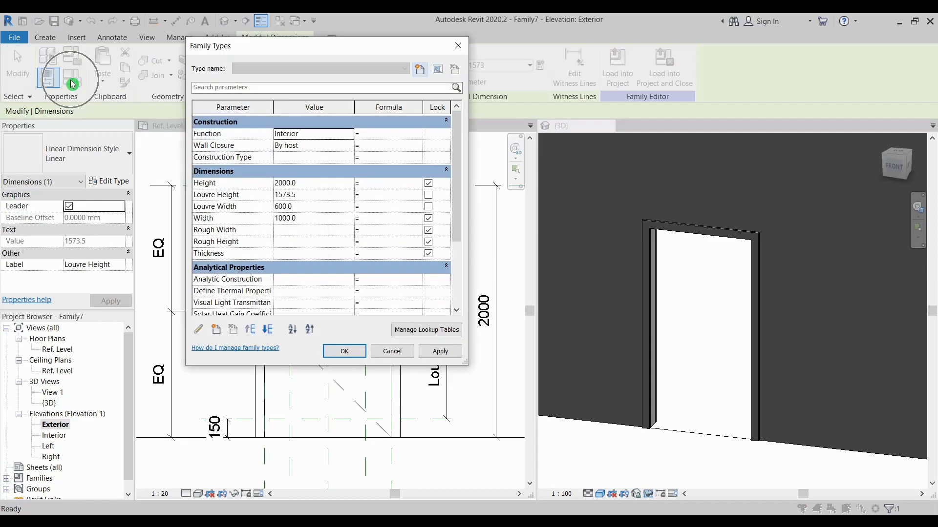
click(362, 194)
click(323, 197)
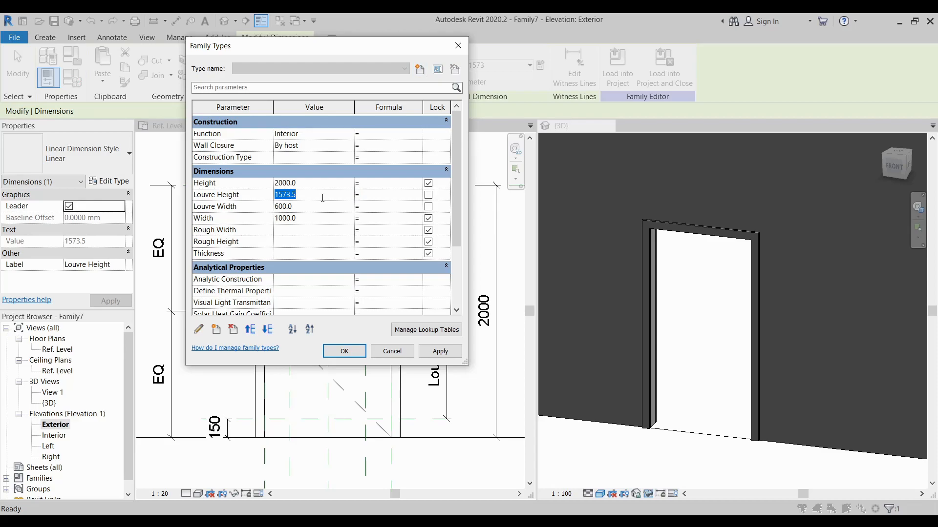
text(600)
click(315, 212)
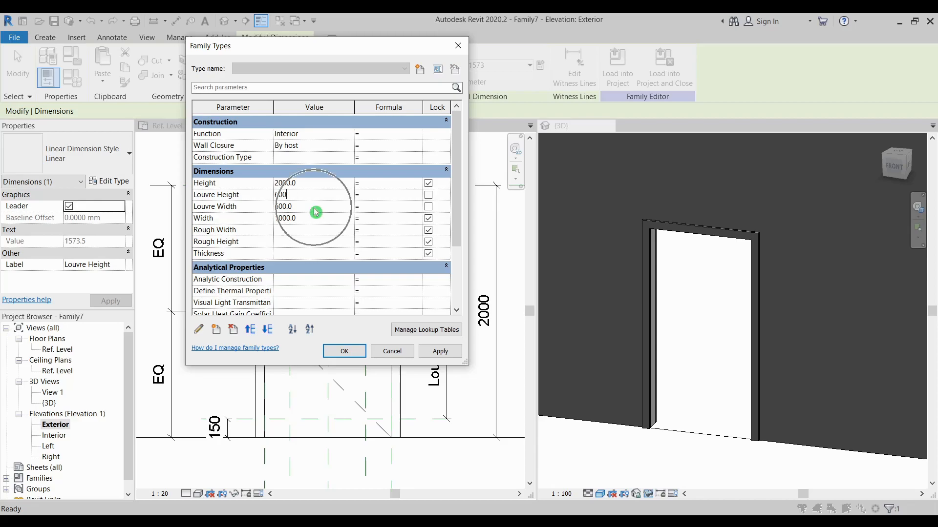
click(341, 352)
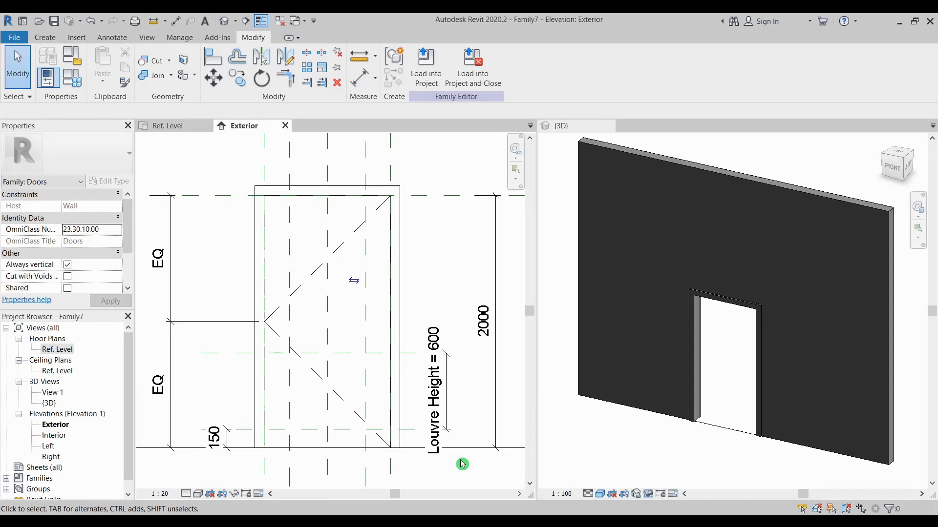
Start an extrusion and sketch a 1000 by 2000 mm rectangle around the door opening in the Exterior elevation
click(49, 37)
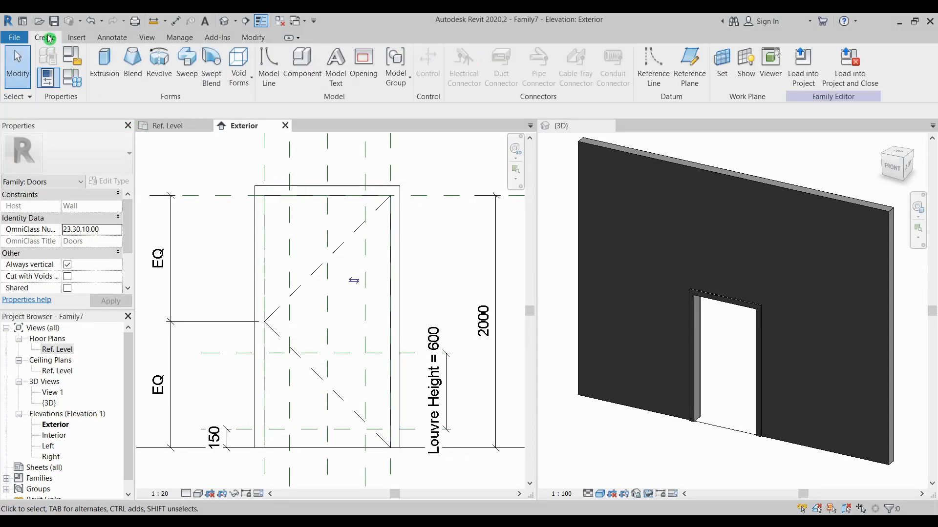
click(106, 64)
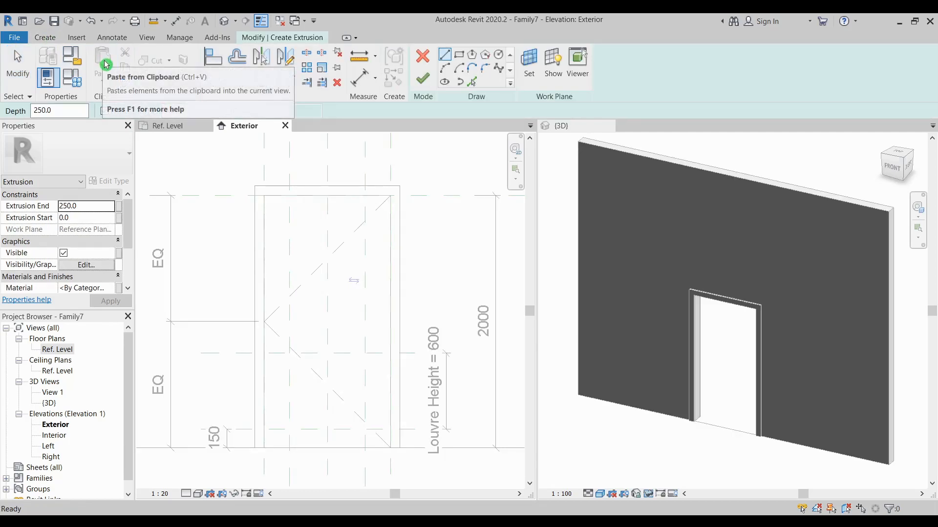
click(459, 58)
click(458, 58)
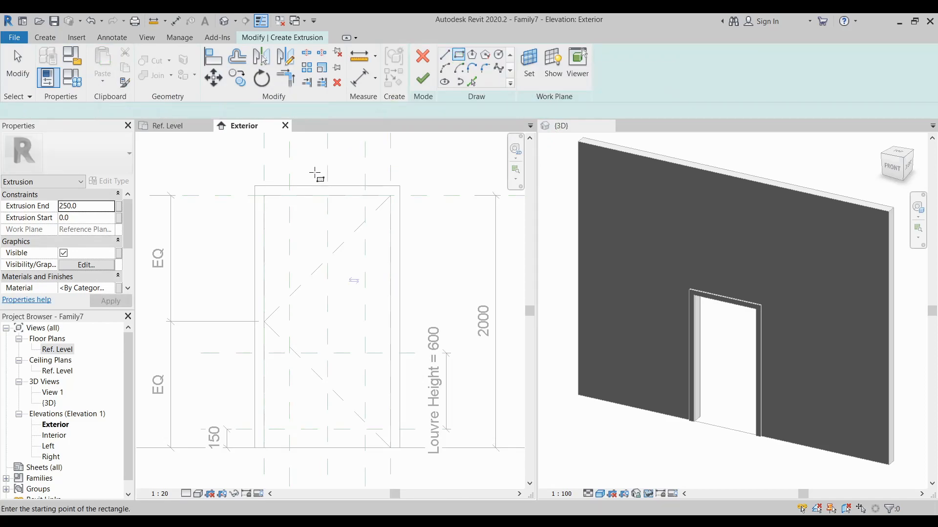
click(263, 195)
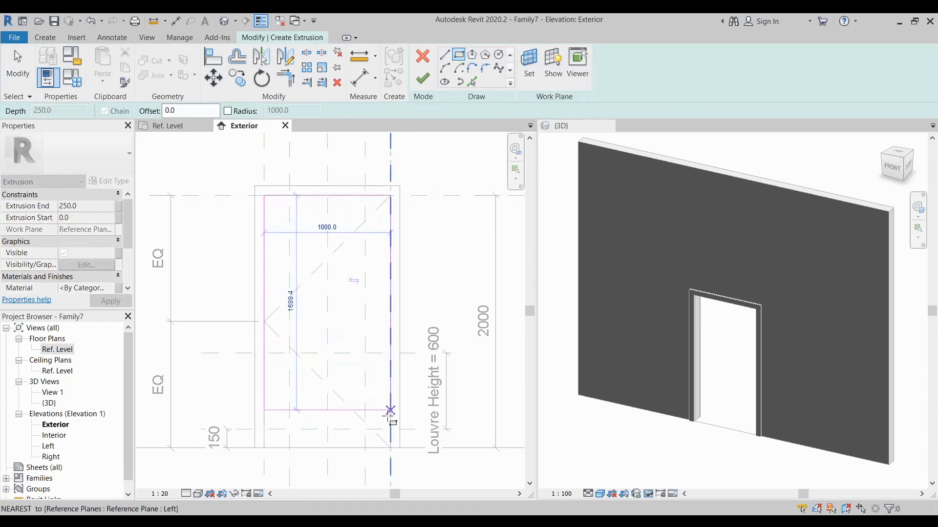
click(386, 447)
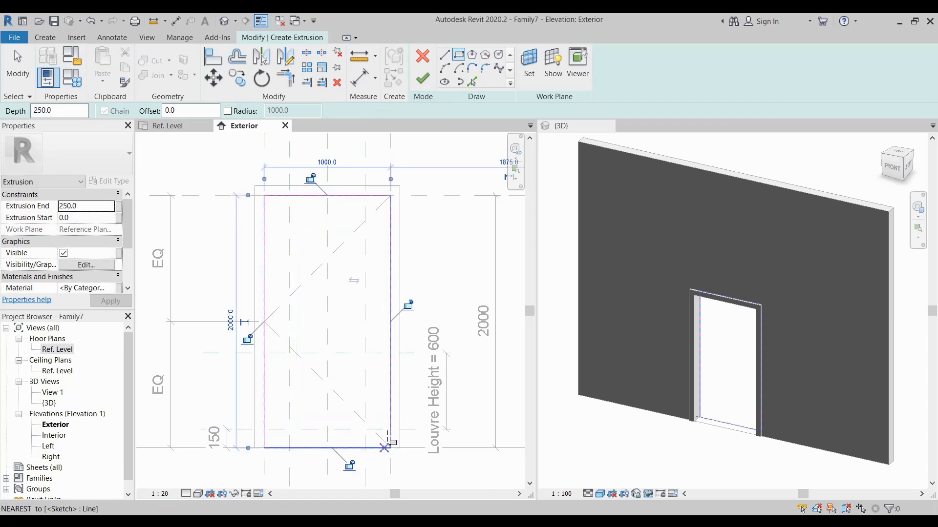
Lock the sides of the door panel rectangle to the edges of the opening
click(351, 467)
click(408, 305)
click(311, 178)
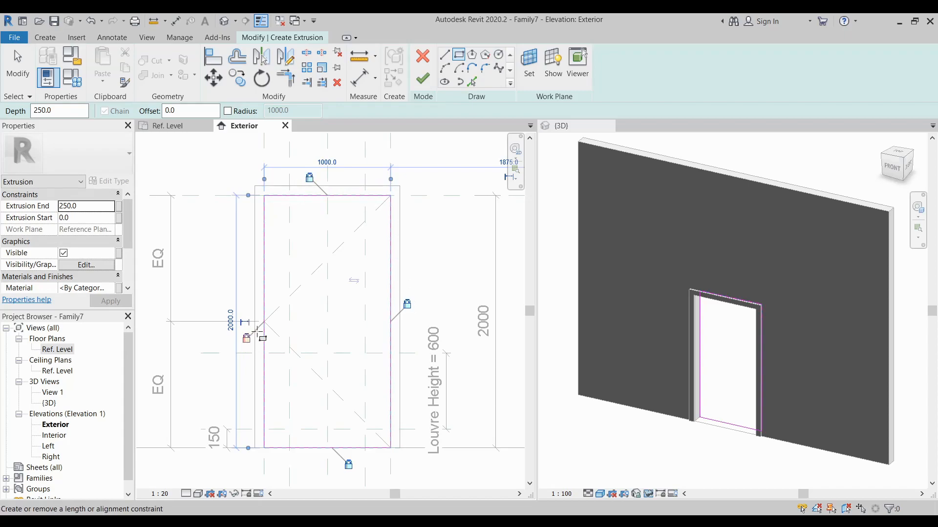
Sketch a 600 by 600 mm louvre opening rectangle between the inner reference planes and lock its four sides to them
middle_drag(320, 335, 320, 318)
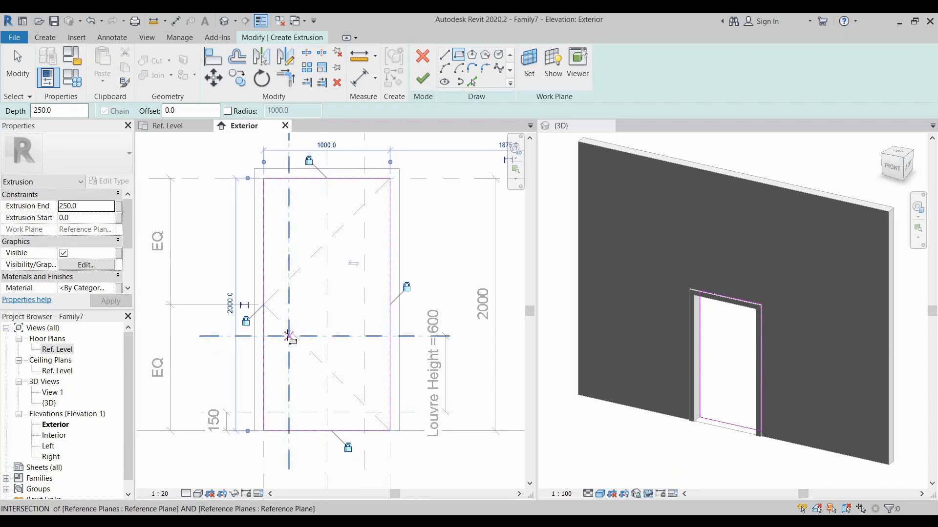
click(289, 336)
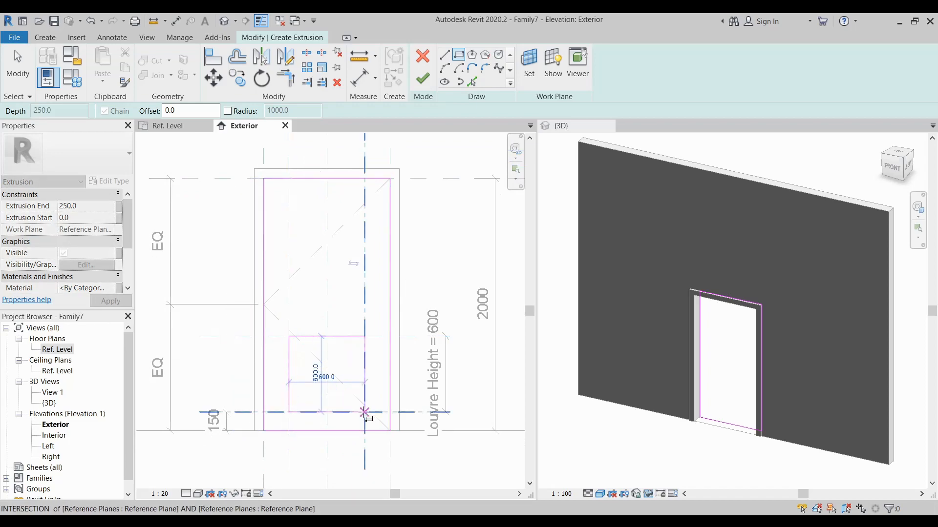
click(365, 412)
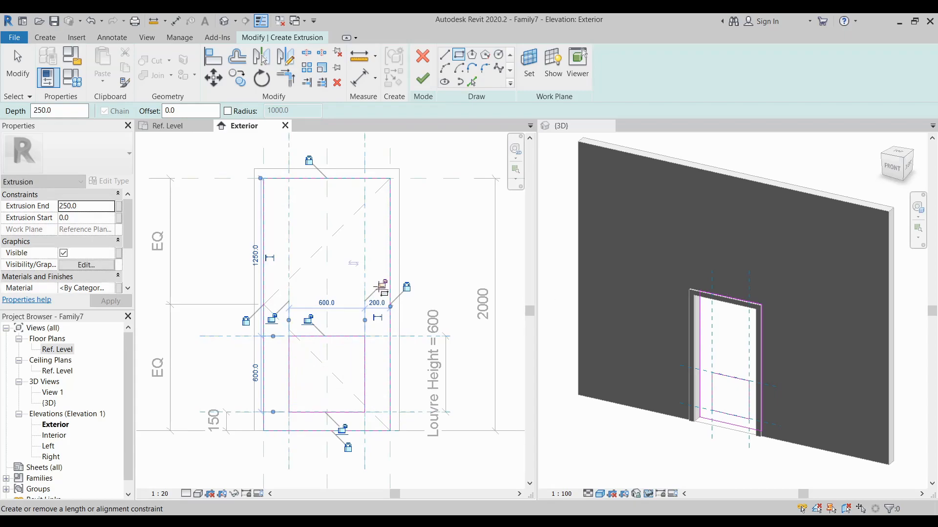
click(382, 286)
click(308, 320)
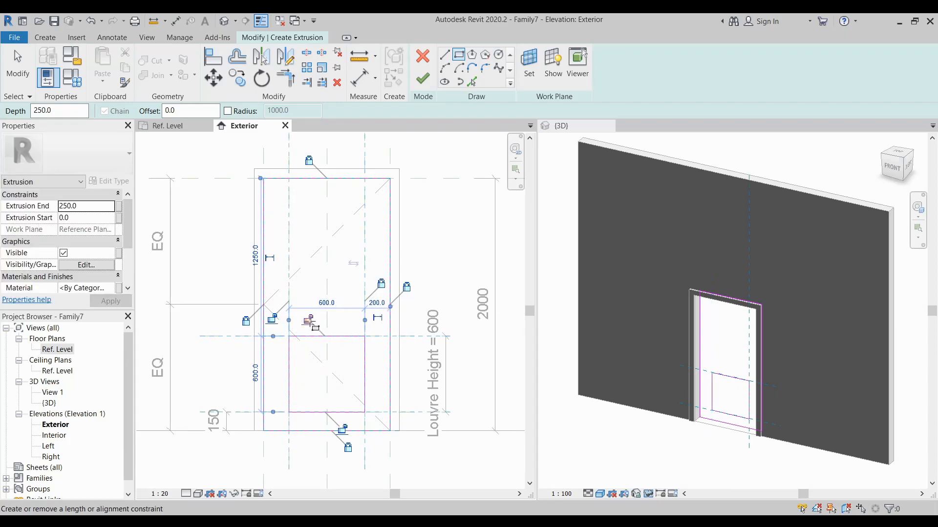
click(272, 320)
click(343, 429)
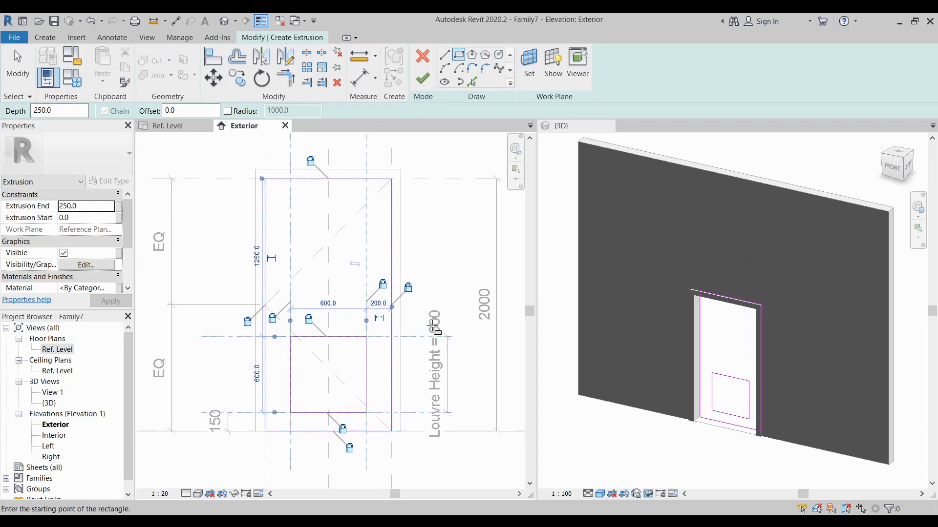
key(Escape)
key(Escape)
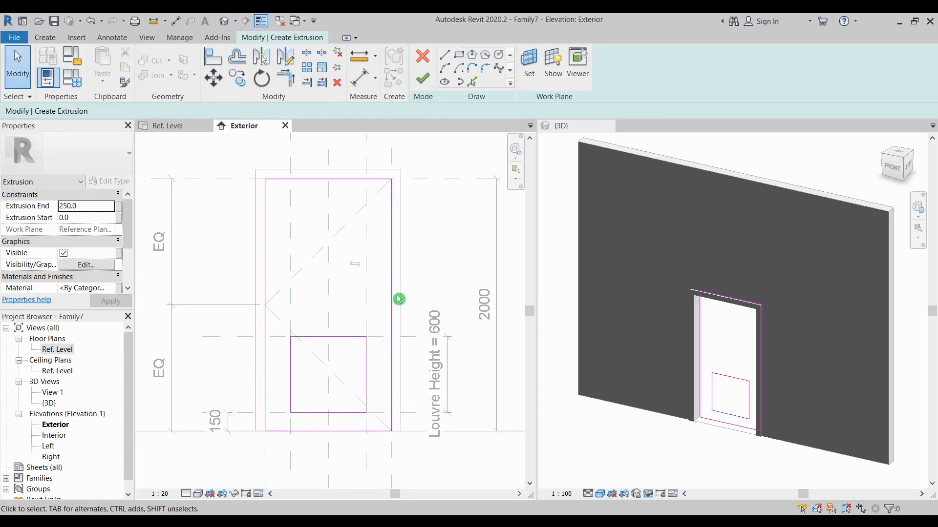
Examine where the door panel sketch sits within the wall thickness, in 3D and in the Ref. Level floor plan
click(729, 370)
shift+middle_drag(649, 377, 771, 477)
scroll(782, 350, up, 4)
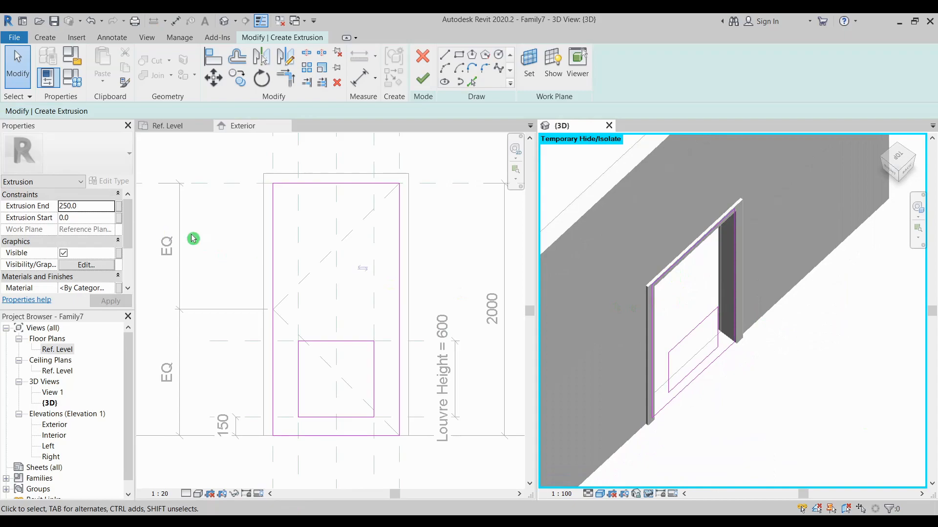
shift+middle_drag(703, 352, 533, 398)
shift+middle_drag(713, 416, 684, 385)
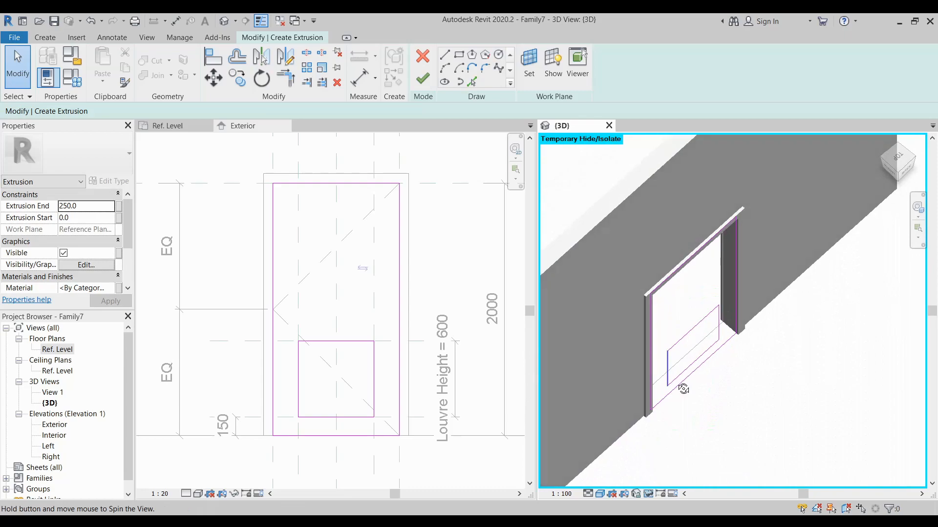
click(55, 350)
double_click(56, 349)
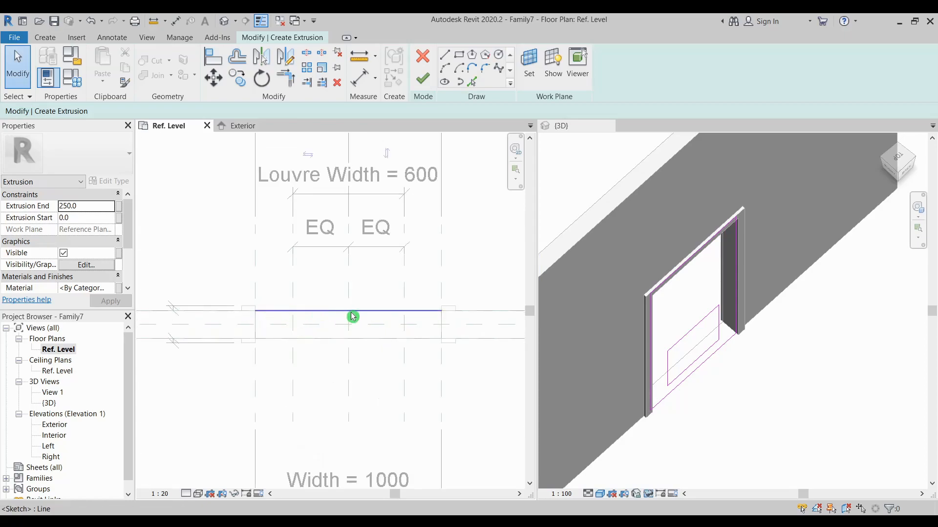
scroll(323, 317, down, 2)
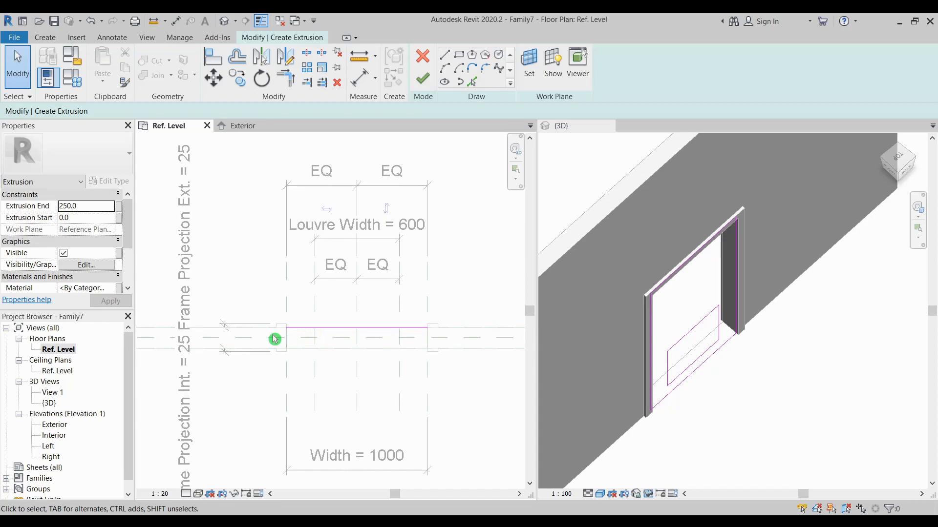
Set the extrusion's work plane by picking the wall's centre line in plan, and go to the Exterior elevation
click(530, 64)
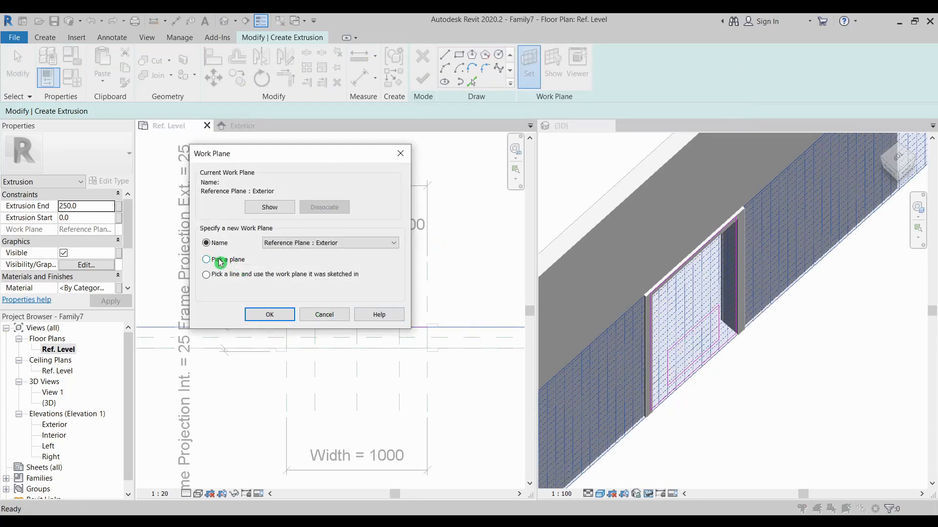
click(208, 260)
click(269, 314)
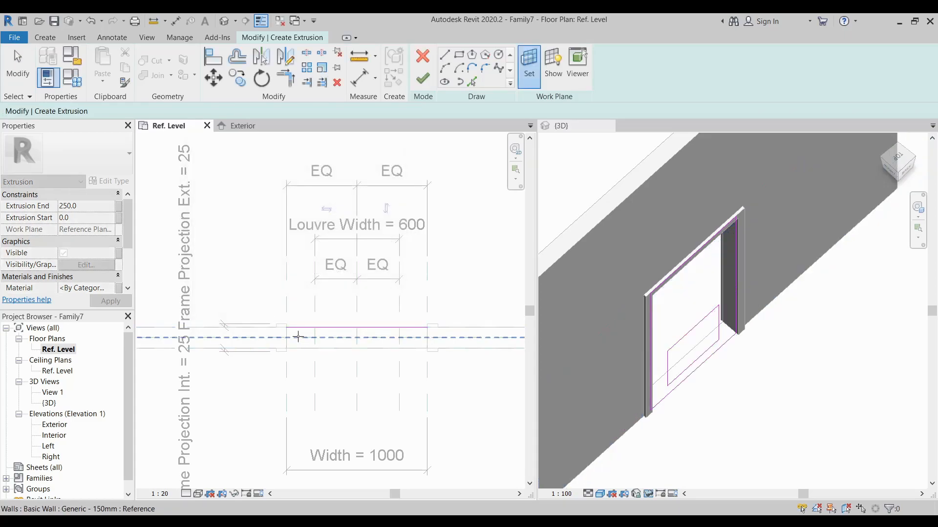
click(300, 340)
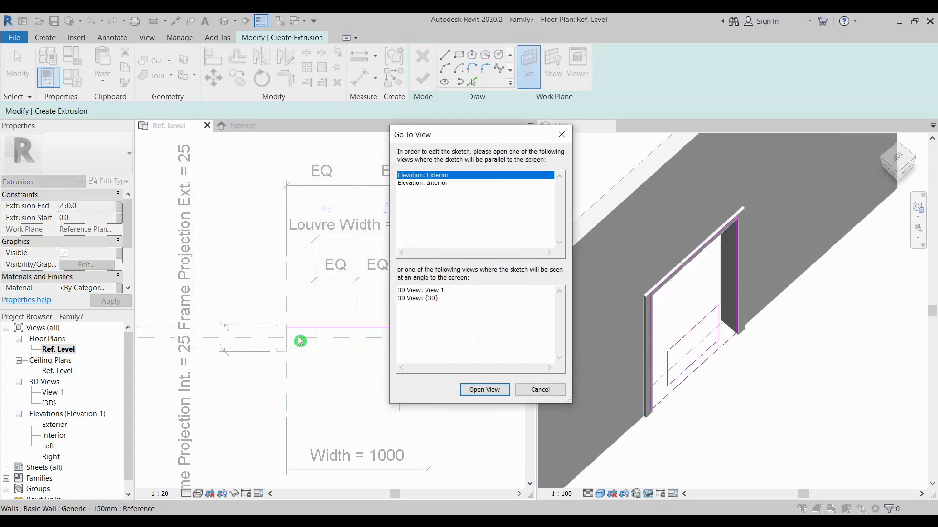
click(413, 175)
click(482, 390)
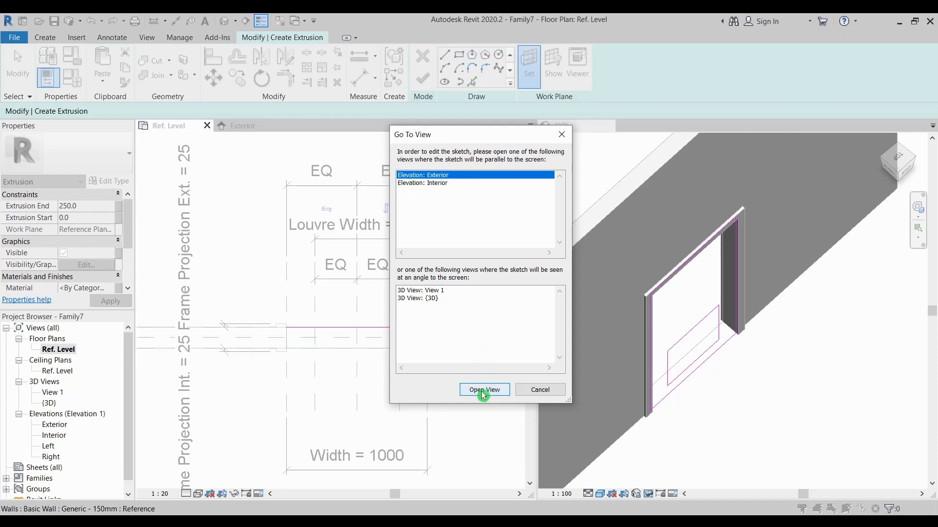
Set the door panel's Extrusion End to 25 and Extrusion Start to -25, and apply the values
shift+middle_drag(781, 331, 653, 217)
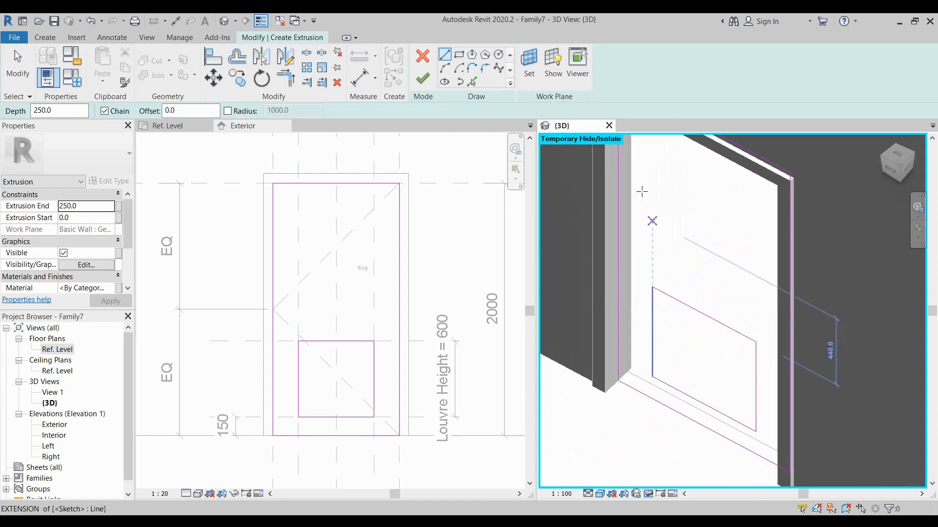
middle_drag(768, 297, 796, 308)
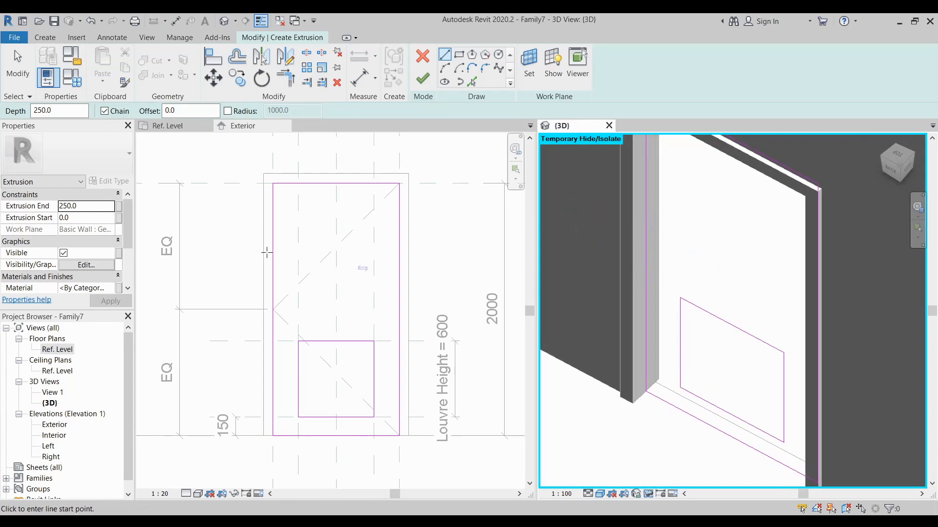
click(265, 254)
middle_drag(295, 258, 286, 259)
click(92, 208)
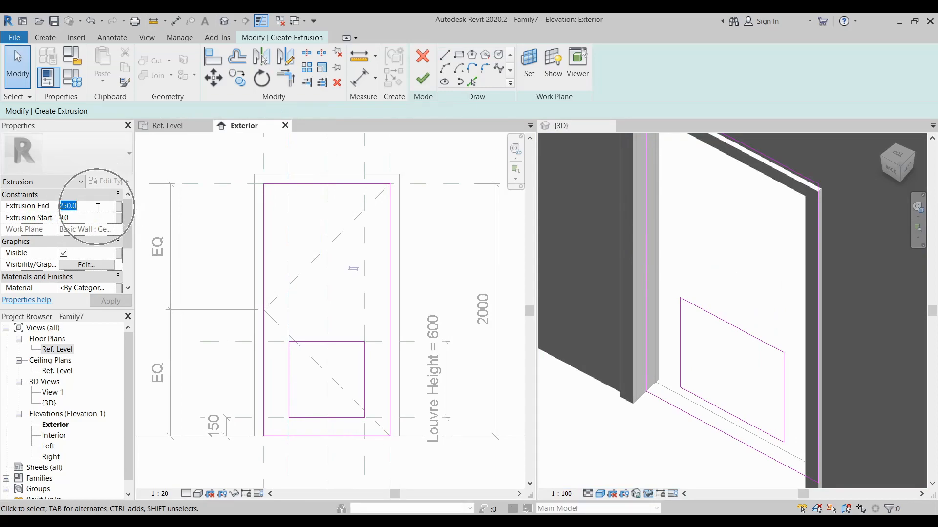
text(25)
click(92, 220)
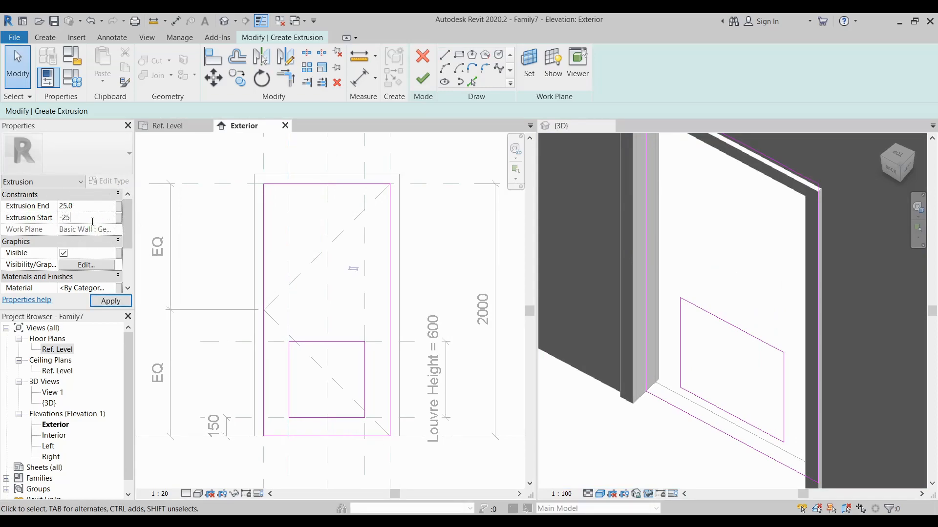
text(-25)
click(110, 301)
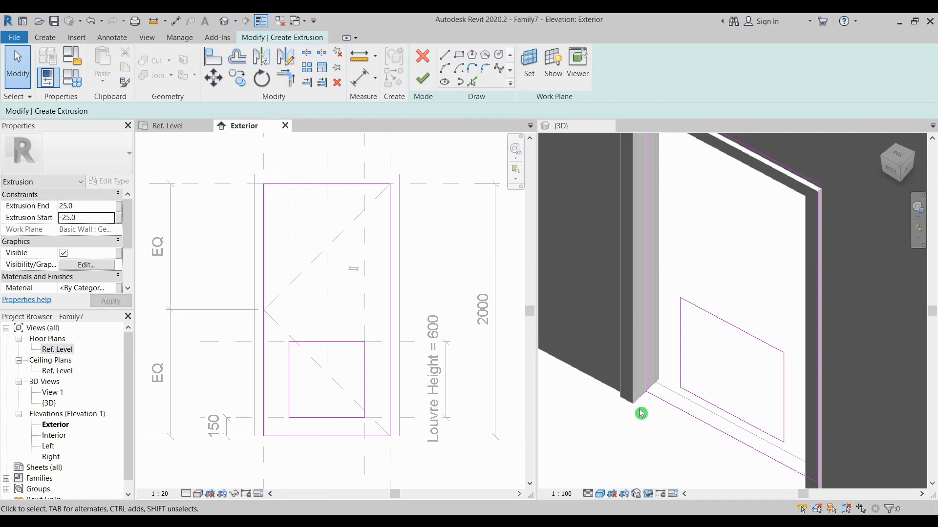
Finish the door panel extrusion and check its louvre opening in the 3D view and the Exterior elevation
click(674, 412)
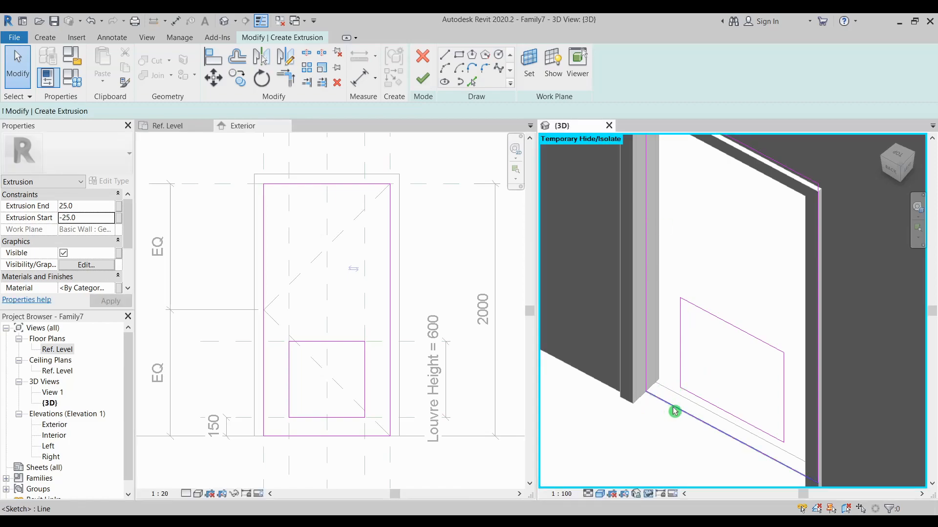
click(428, 80)
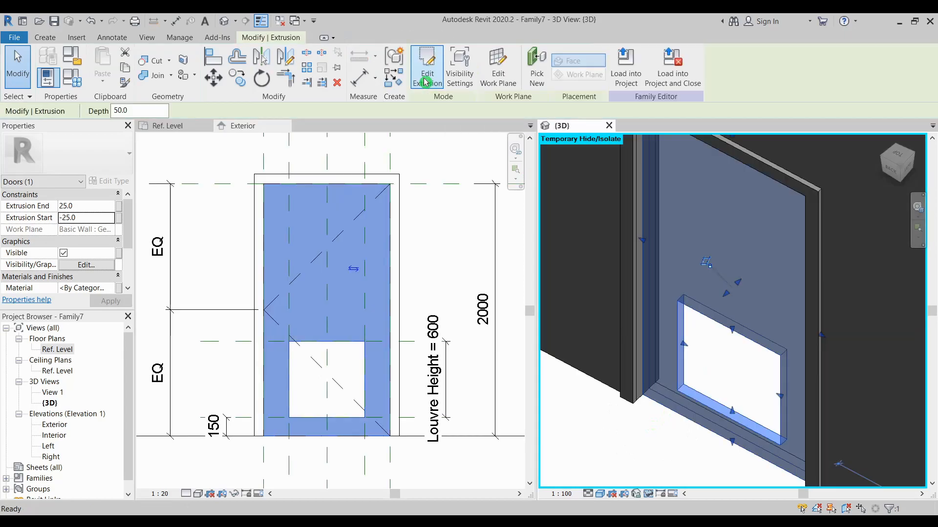
shift+middle_drag(688, 397, 832, 397)
click(750, 375)
scroll(734, 362, down, 2)
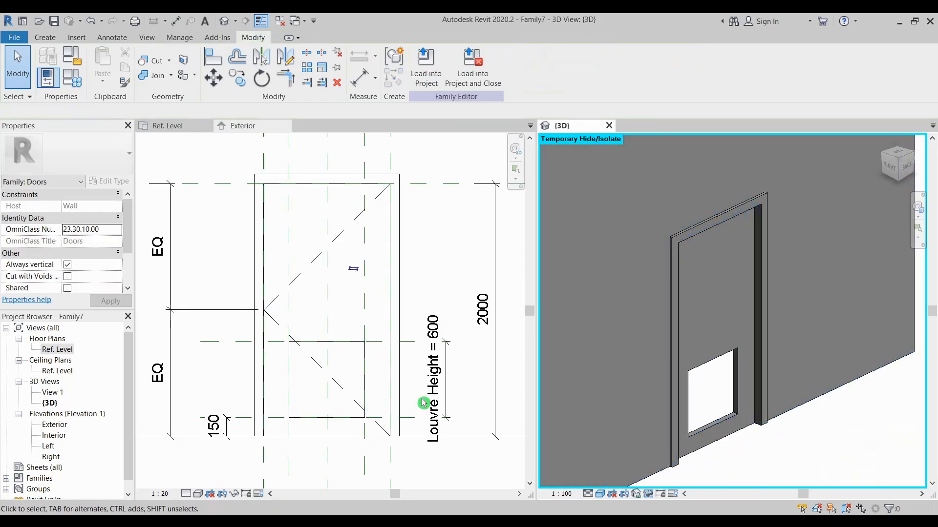
click(331, 358)
scroll(299, 409, up, 2)
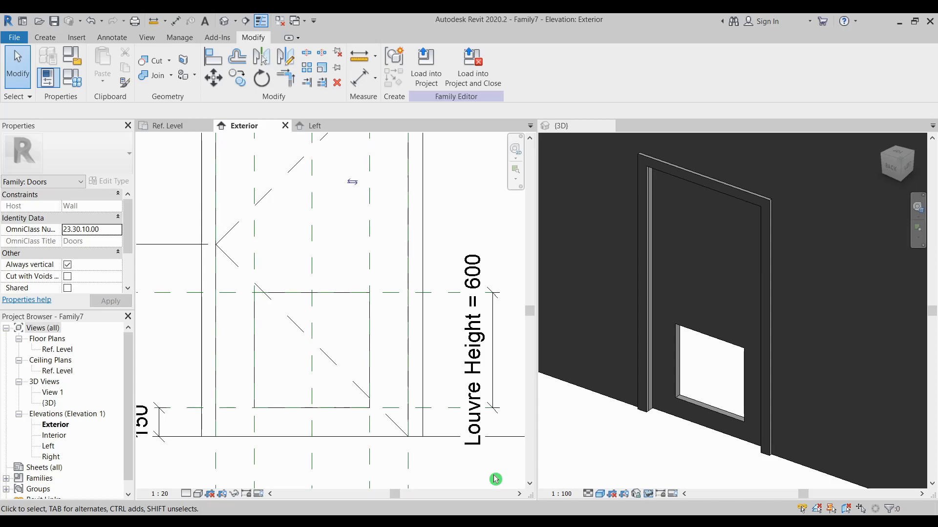
Save the door family to the Desktop under the file name LOUVRE DOOR
click(14, 37)
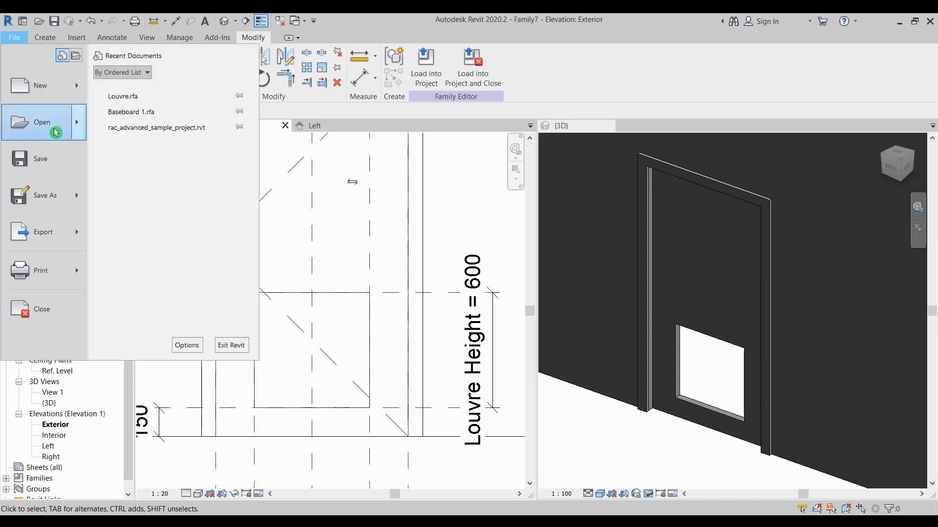
mouse_move(76, 200)
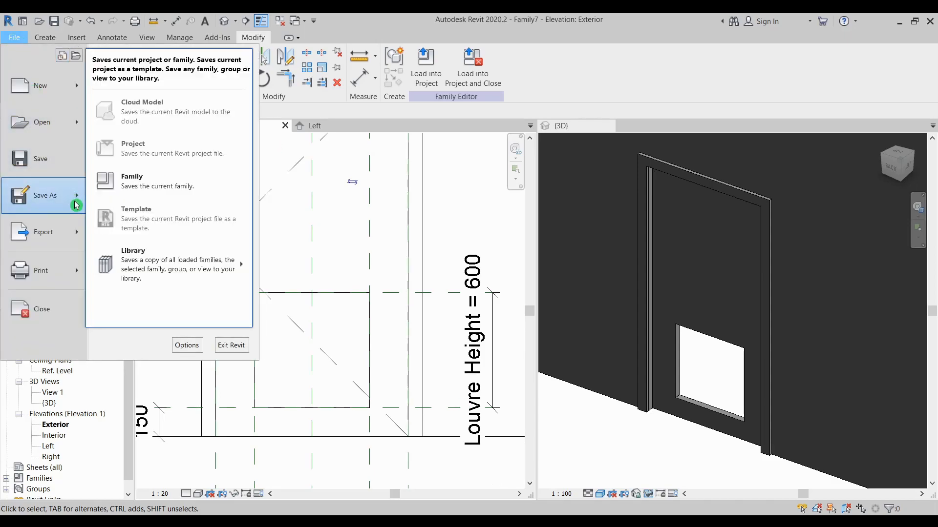
click(132, 179)
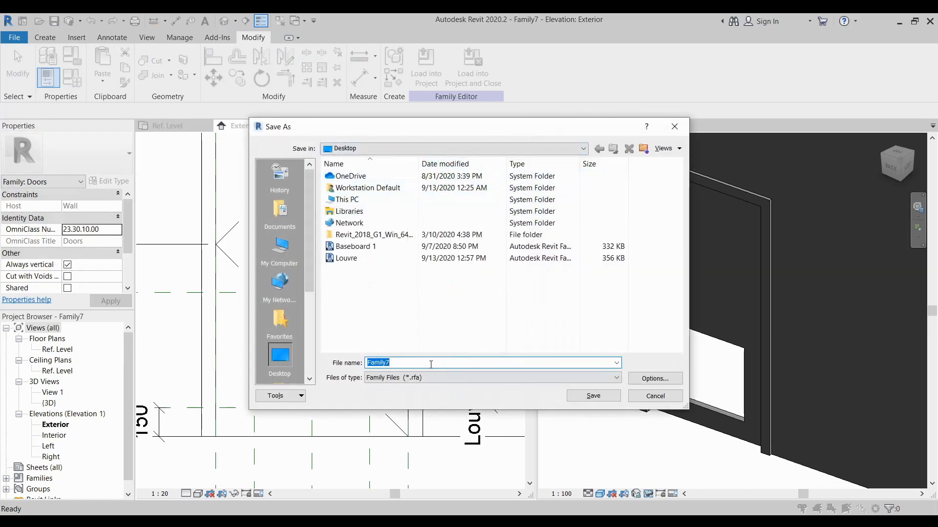
text(LOu)
key(BackSpace)
key(BackSpace)
text(UVRE DOOR)
click(593, 396)
scroll(410, 327, down, 1)
middle_drag(408, 304, 422, 331)
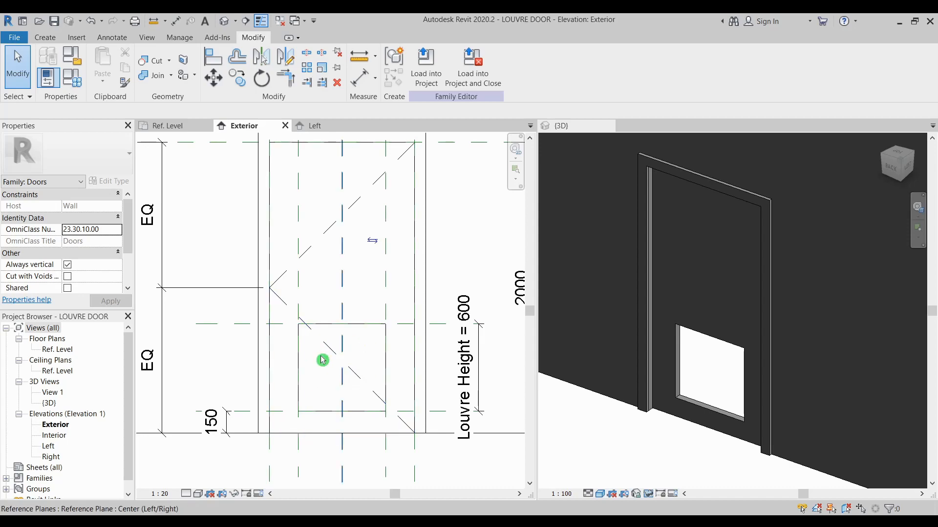
middle_drag(375, 363, 357, 387)
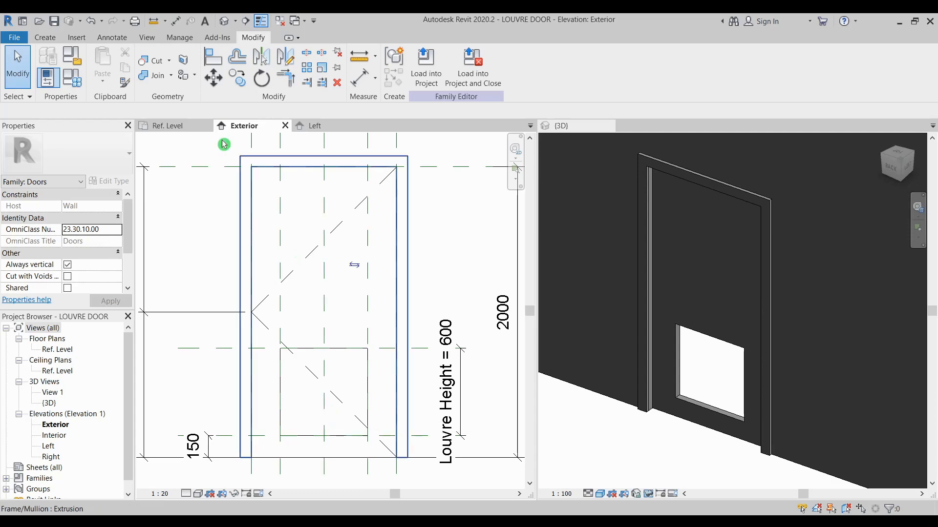
Create a new family from the Metric Generic Model template
click(14, 37)
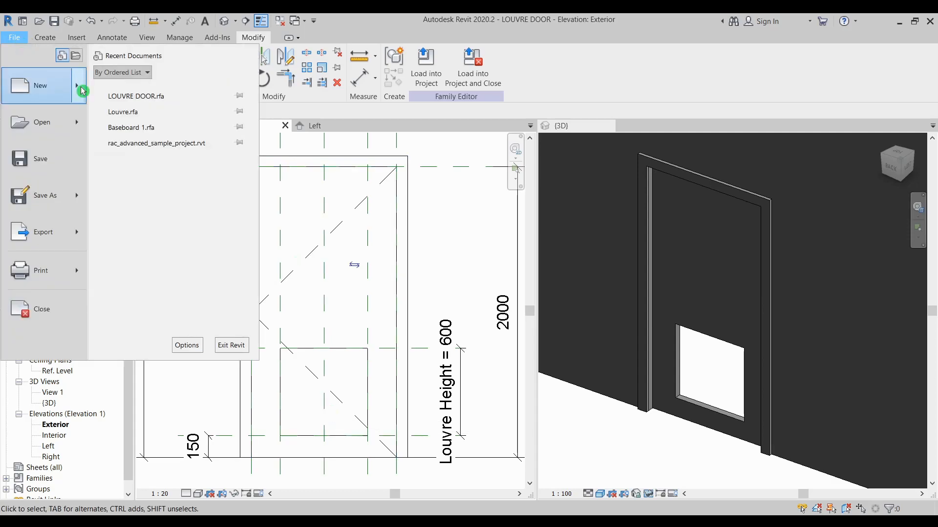
mouse_move(82, 90)
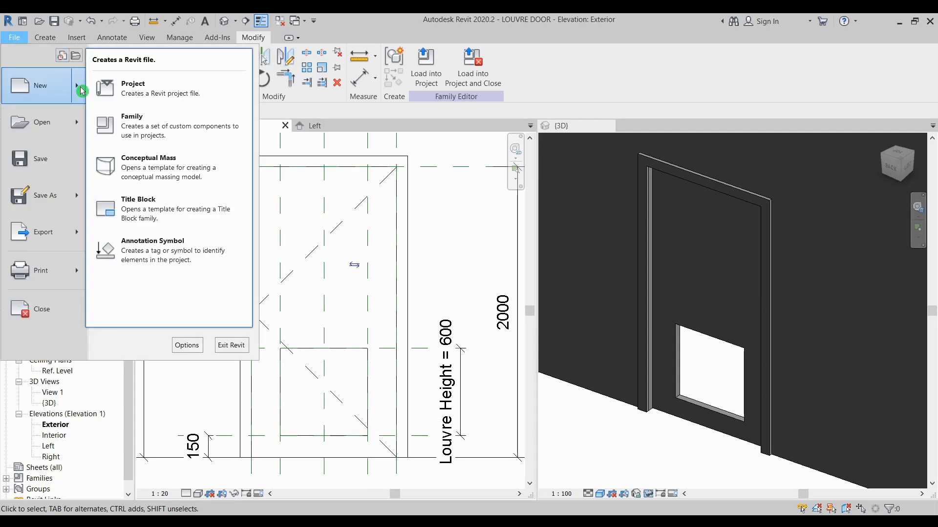
click(148, 126)
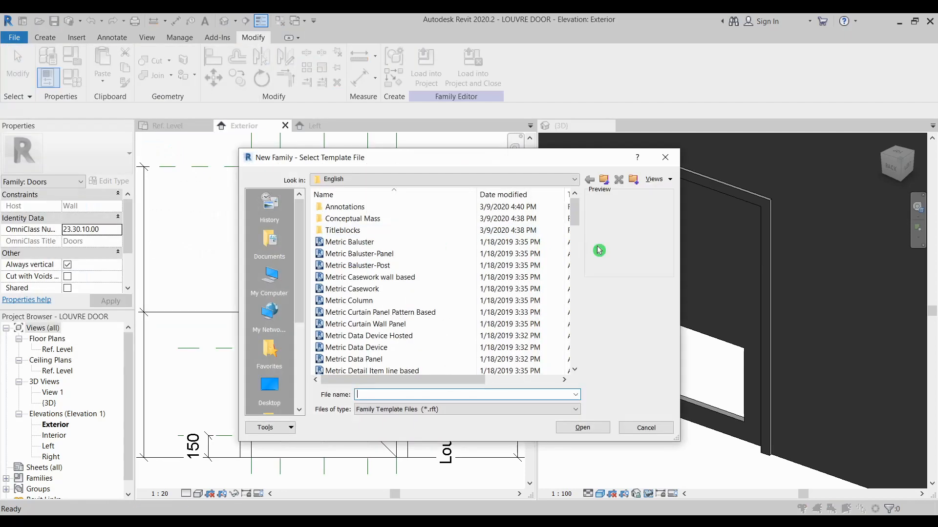
drag(575, 215, 574, 268)
click(396, 337)
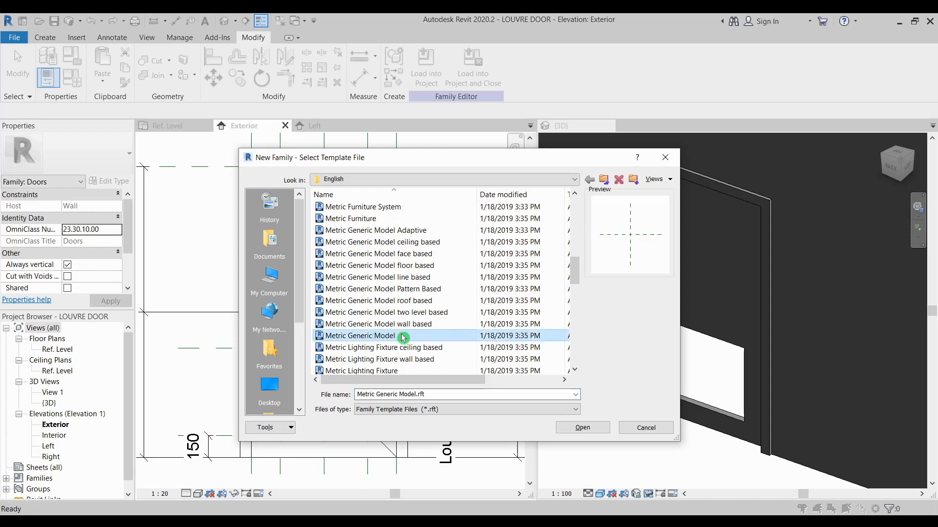
click(586, 429)
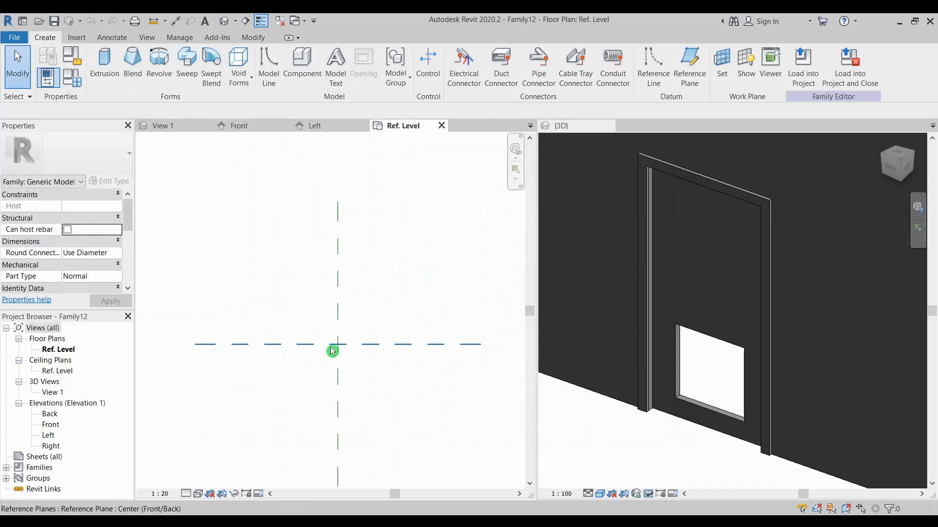
Draw two vertical reference planes in the Ref. Level plan, about 232 mm and 260 mm either side of the Center (Left/Right) plane
middle_drag(395, 348, 375, 345)
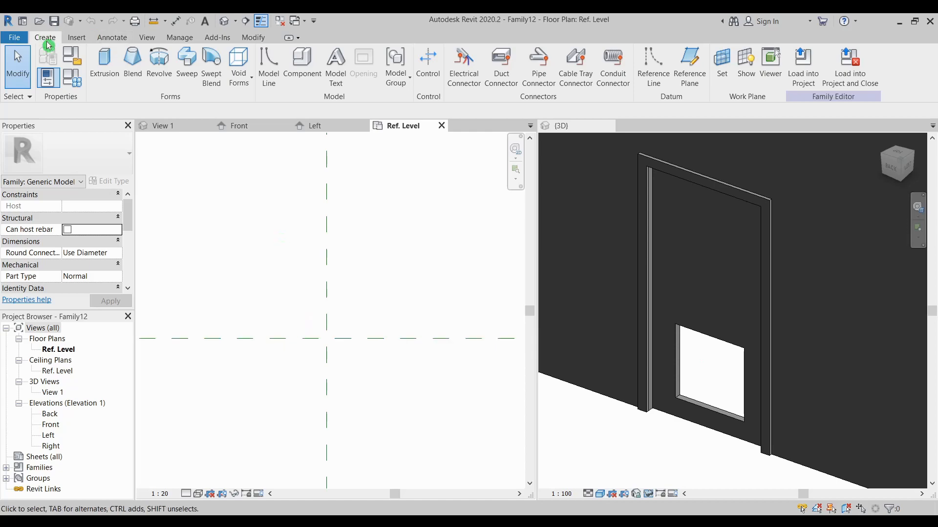
click(693, 67)
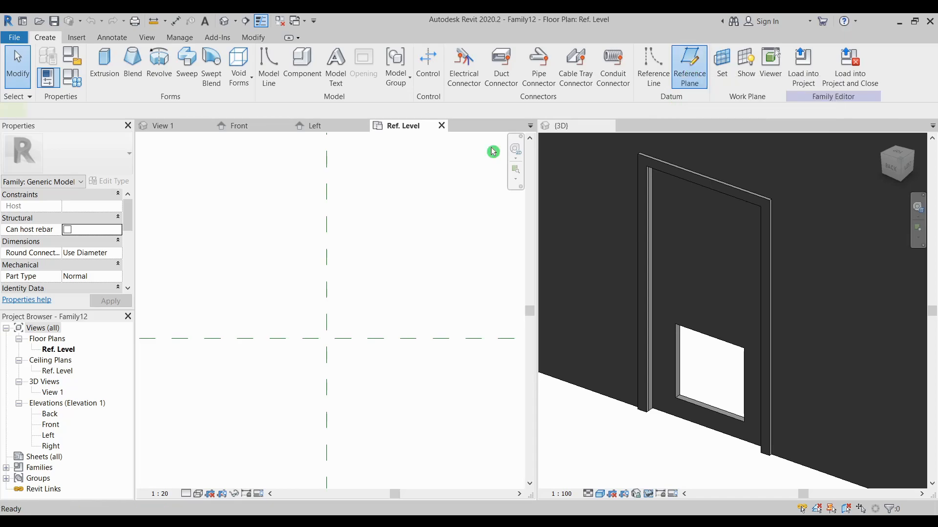
click(293, 259)
click(293, 402)
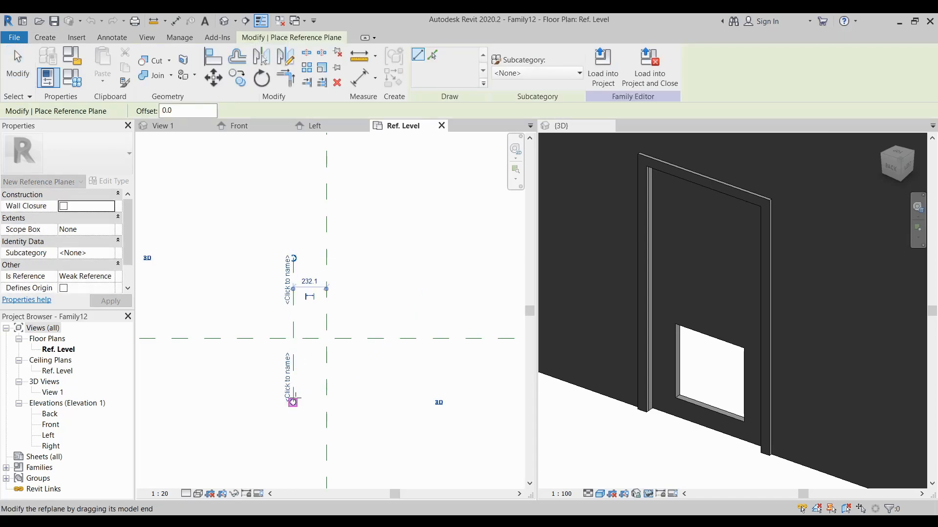
click(364, 258)
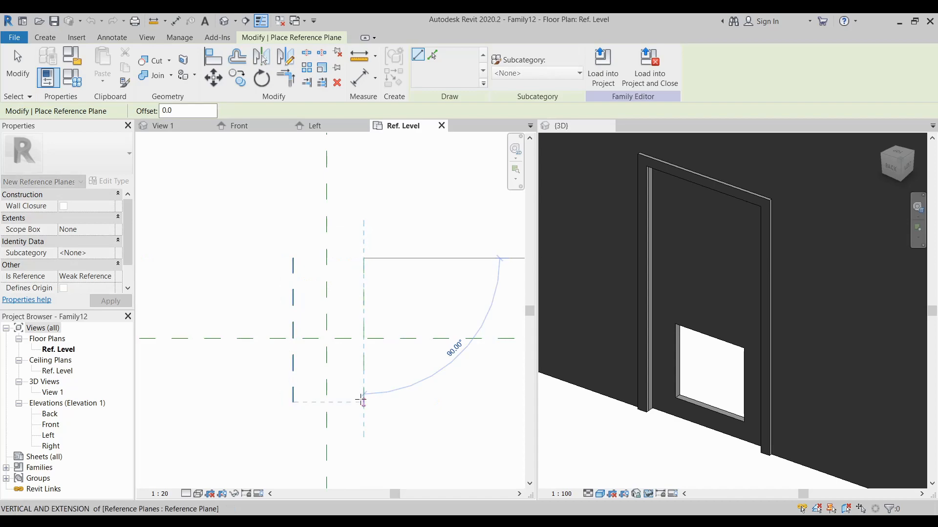
click(364, 402)
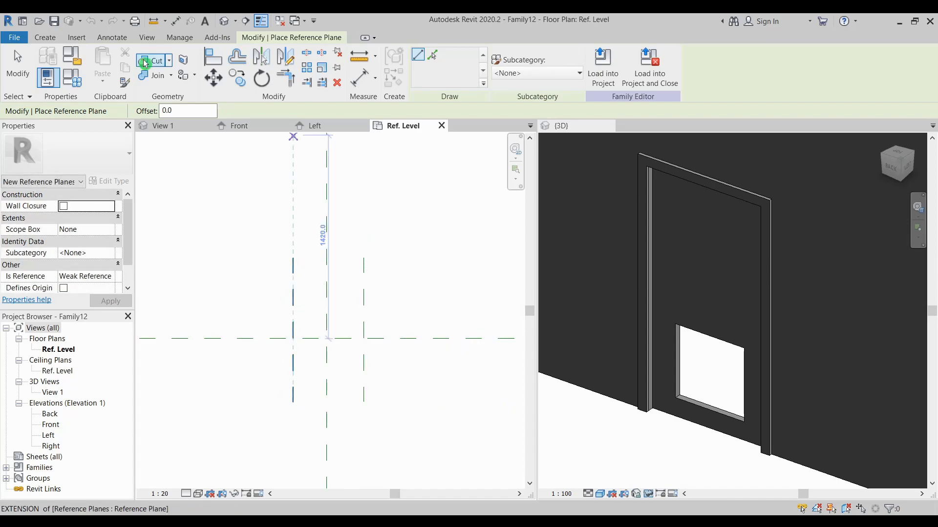
Add a continuous aligned dimension across the three vertical reference planes and make its segments equal
click(118, 41)
click(49, 61)
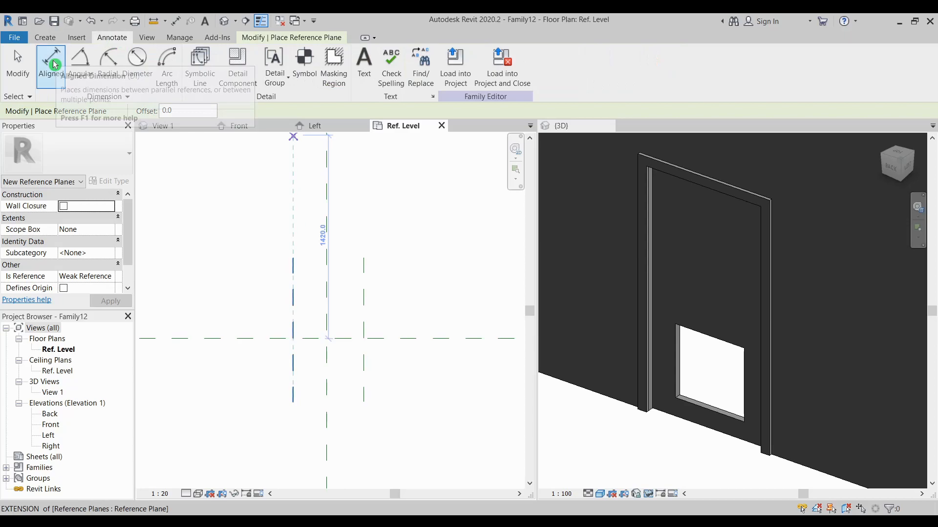
click(294, 304)
click(329, 308)
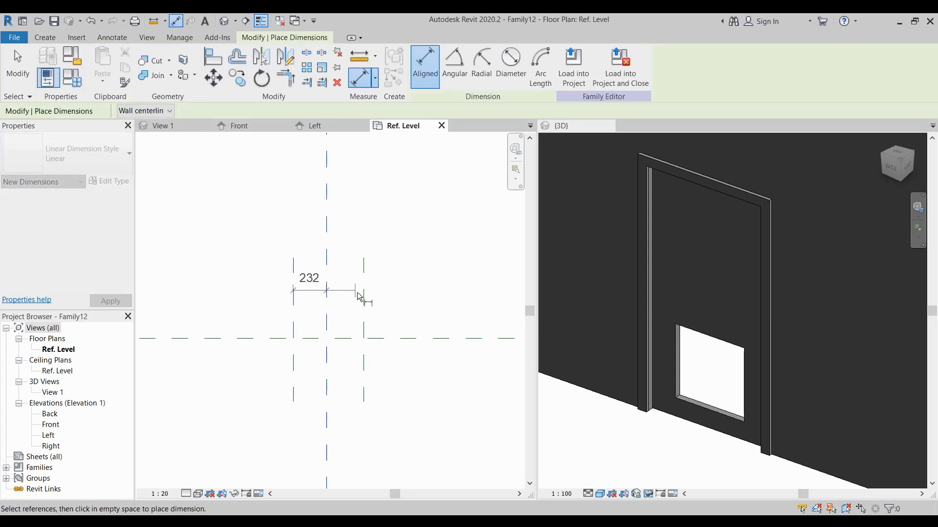
click(363, 307)
click(346, 302)
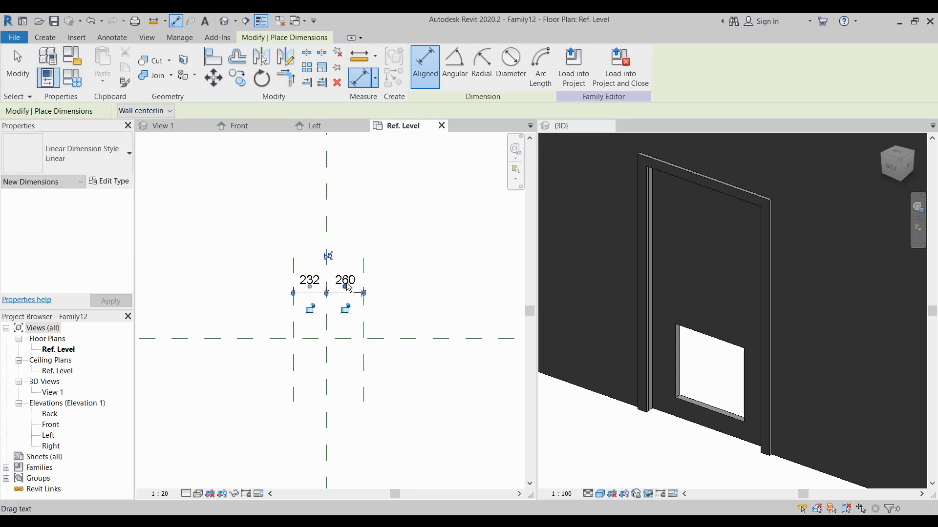
click(326, 256)
Place an overall aligned dimension between the two outer vertical reference planes, above the equality dimension
click(288, 265)
click(363, 269)
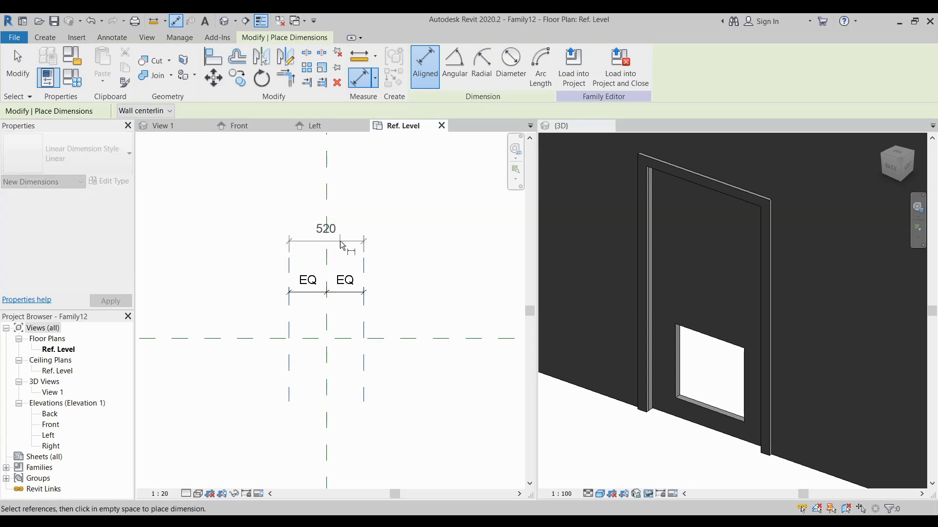
click(340, 241)
key(Escape)
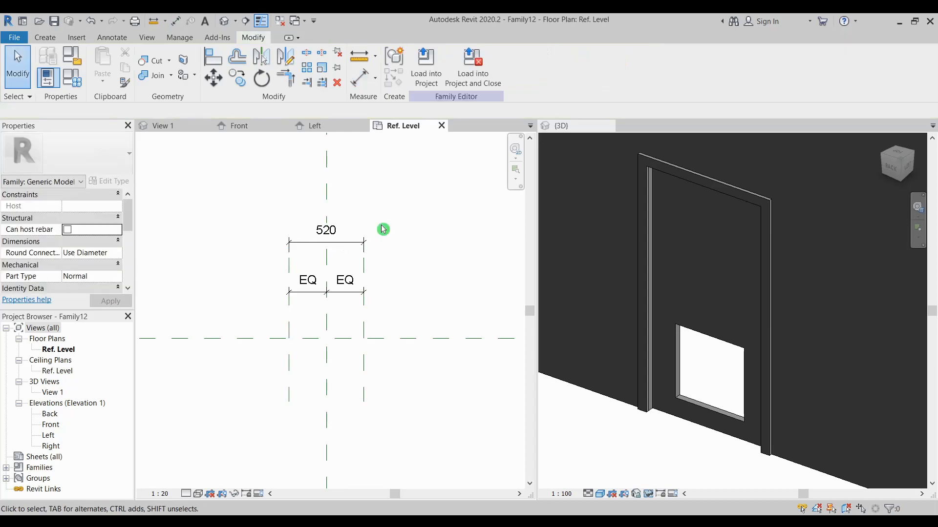
Label the overall dimension with a new family type parameter named Louvre Width
click(352, 241)
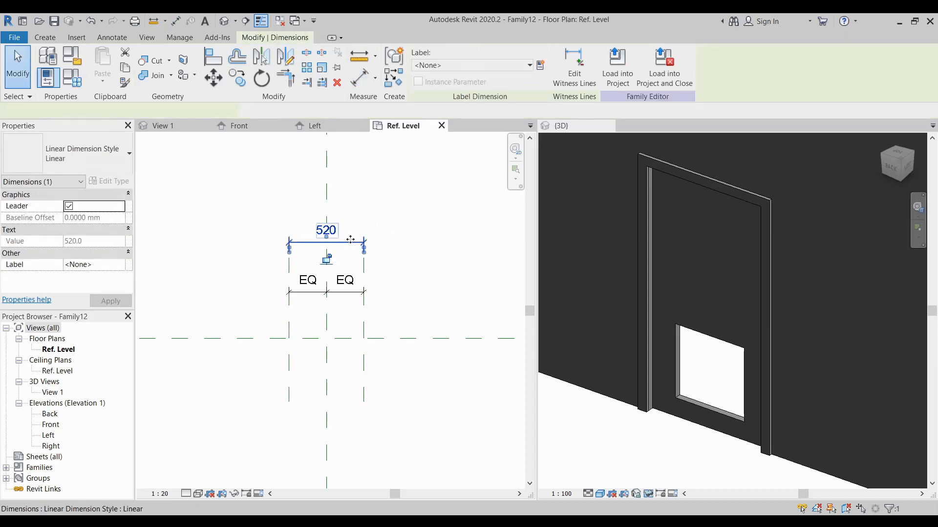
click(310, 243)
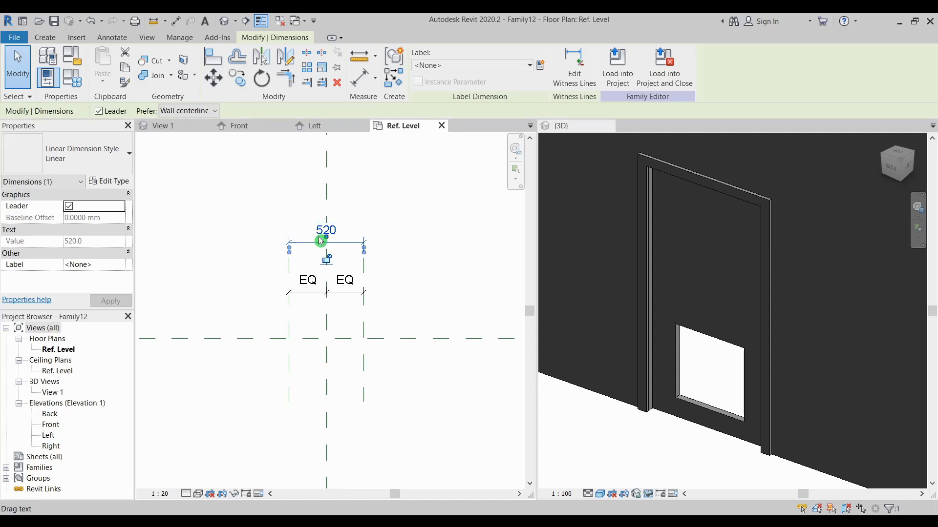
click(542, 70)
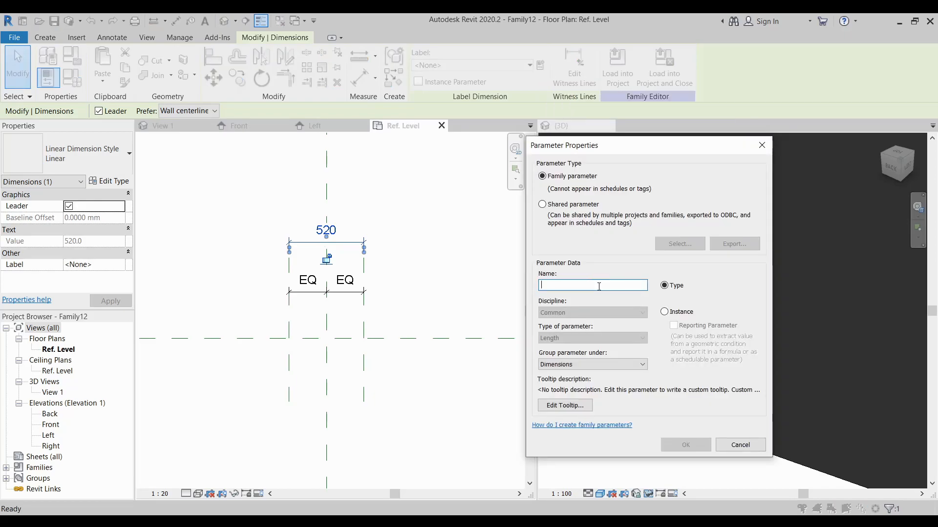
text(Louvre Width)
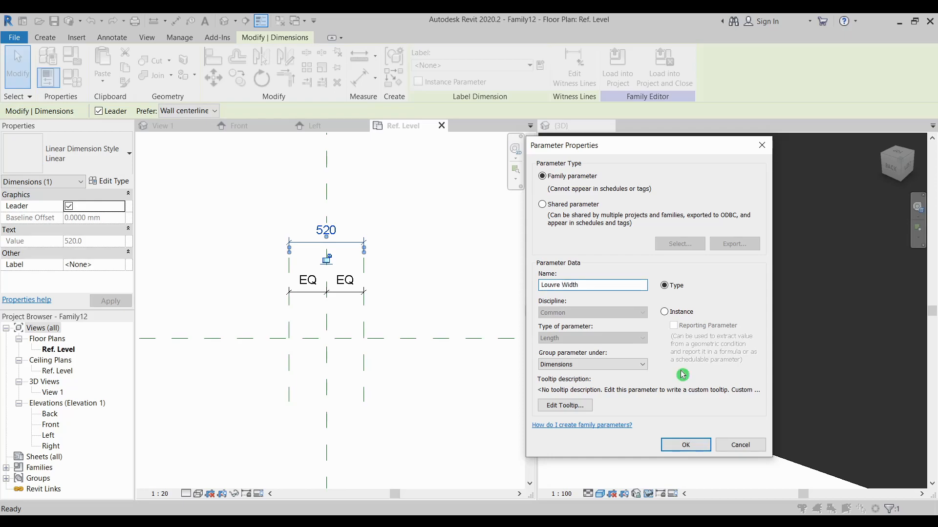
click(683, 444)
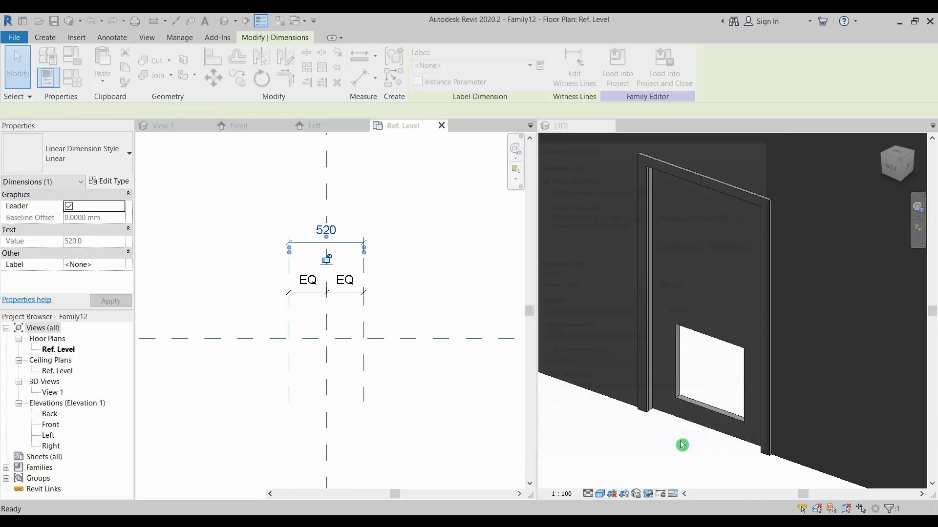
middle_drag(406, 288, 388, 299)
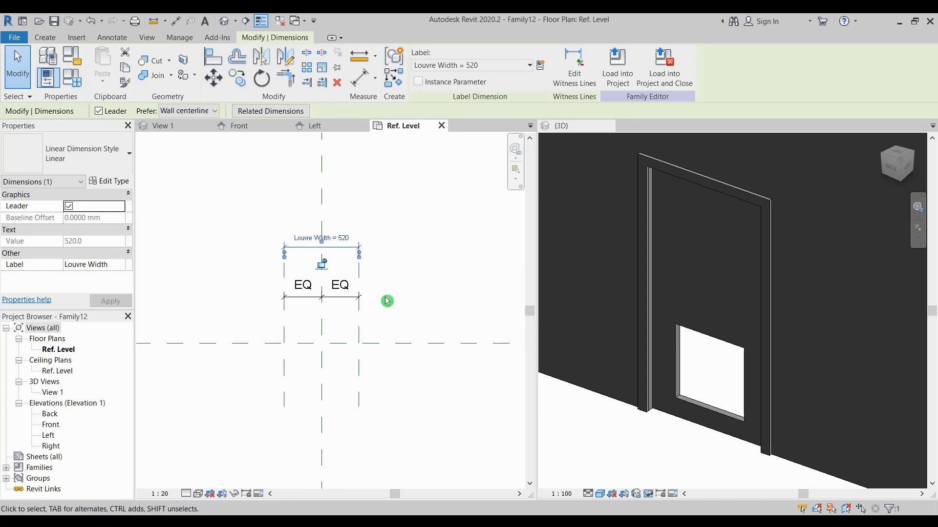
Draw a vertical reference plane in the Left elevation, about 57 mm to the left of the centre plane and crossing the reference level
double_click(49, 436)
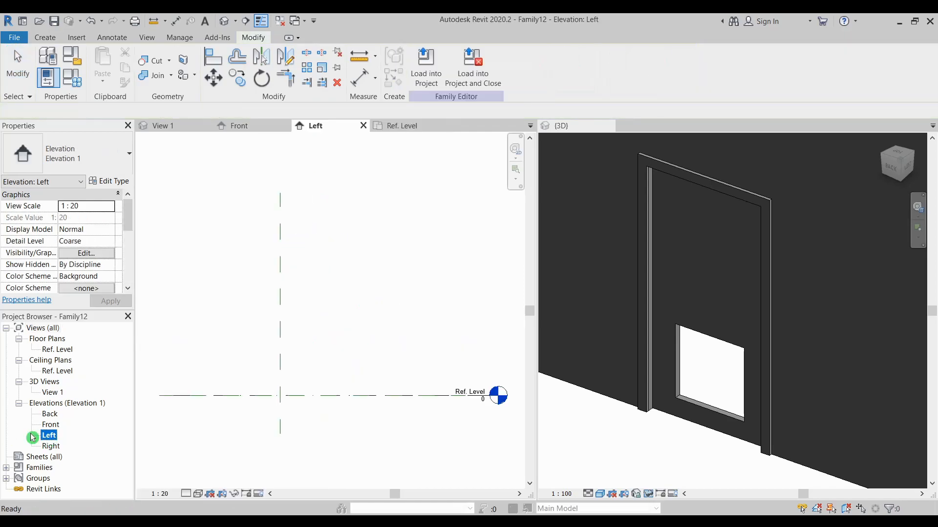
click(226, 413)
middle_drag(297, 384, 362, 376)
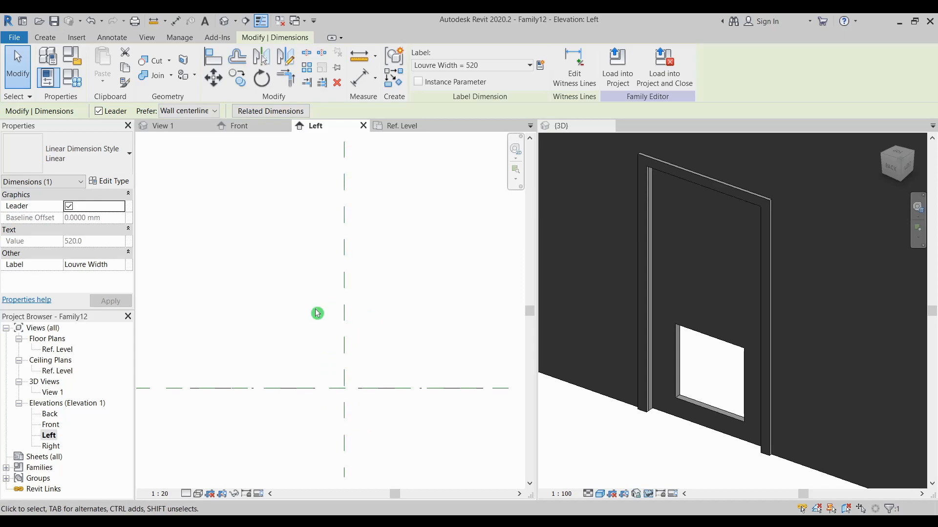
click(53, 39)
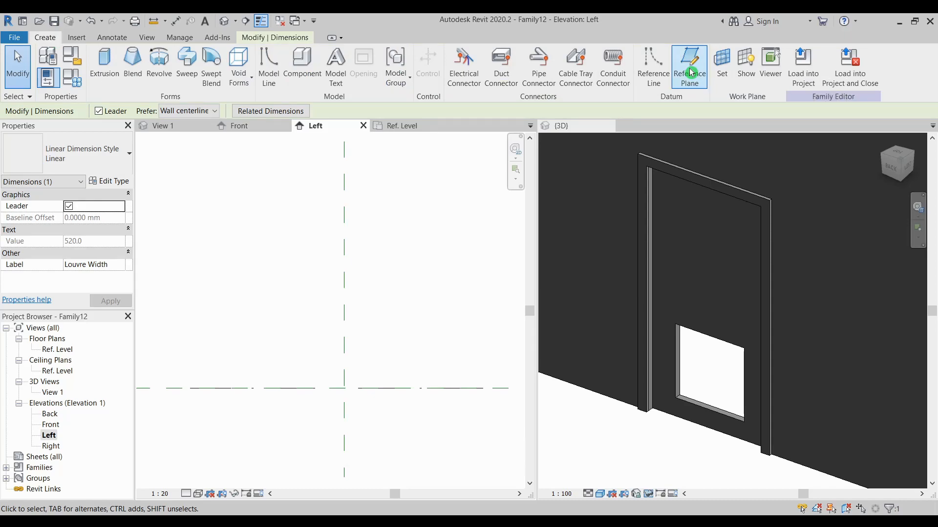
click(691, 73)
click(335, 399)
click(334, 324)
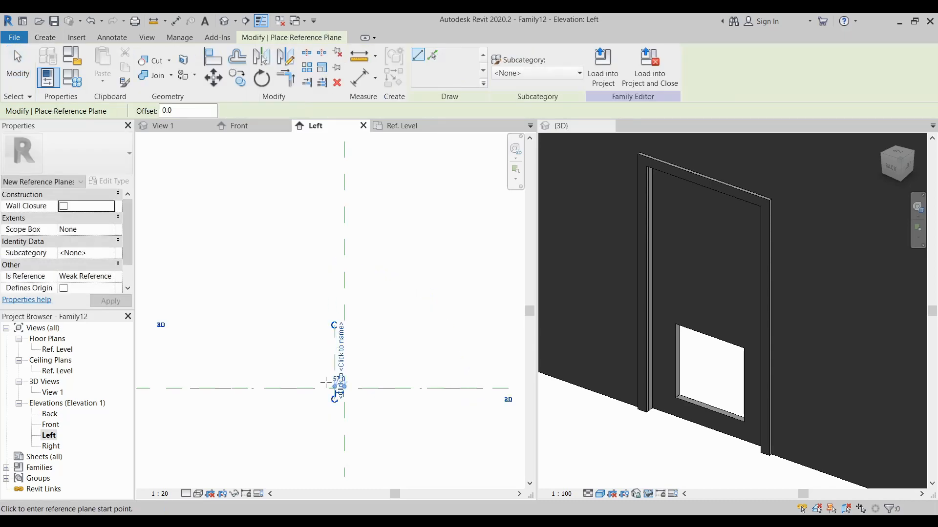
scroll(326, 382, up, 3)
middle_drag(394, 369, 393, 369)
key(Escape)
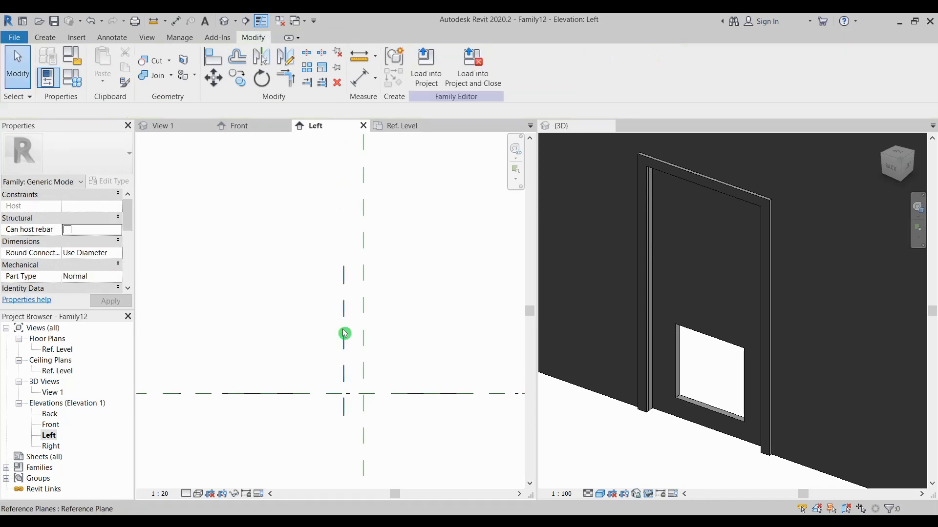
Set the new reference plane's distance from the centre plane to 25 mm
click(345, 334)
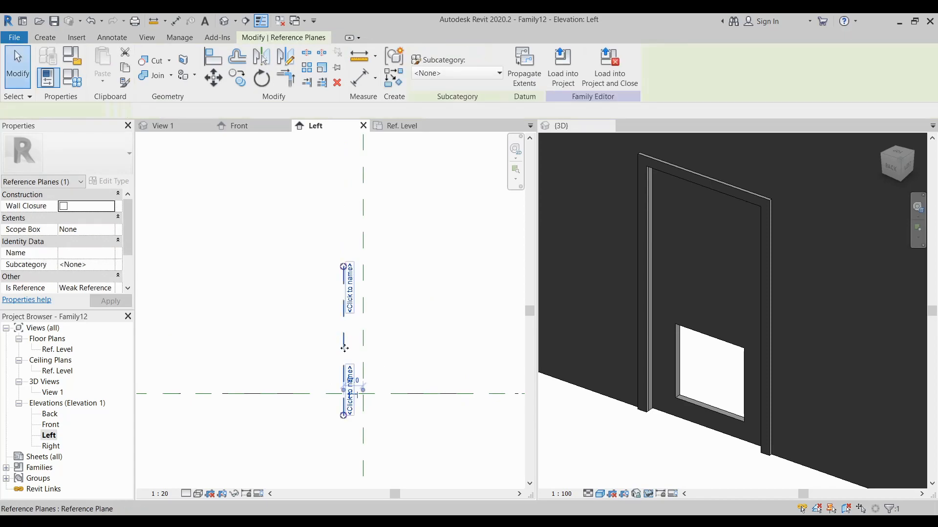
scroll(355, 393, up, 2)
click(358, 377)
text(25)
key(Return)
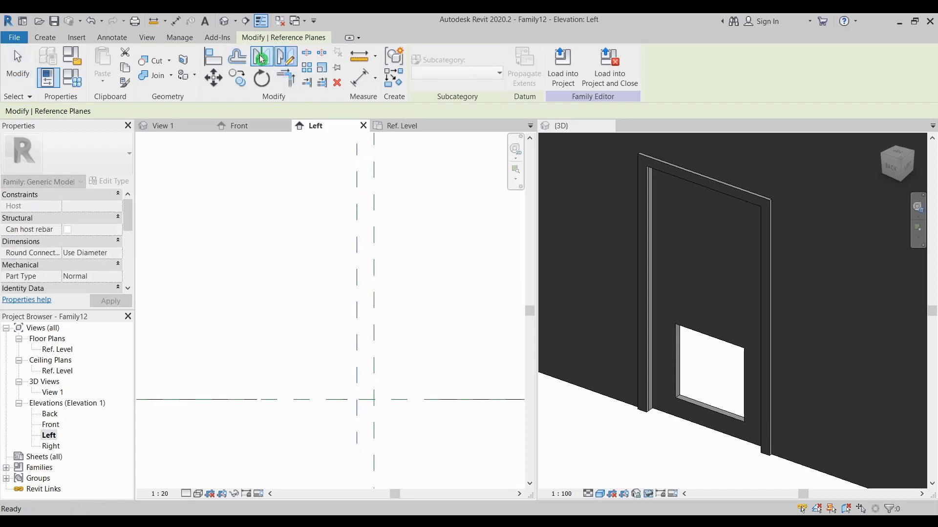
Mirror a copy of the offset reference plane about the centre plane in the Left elevation
click(262, 57)
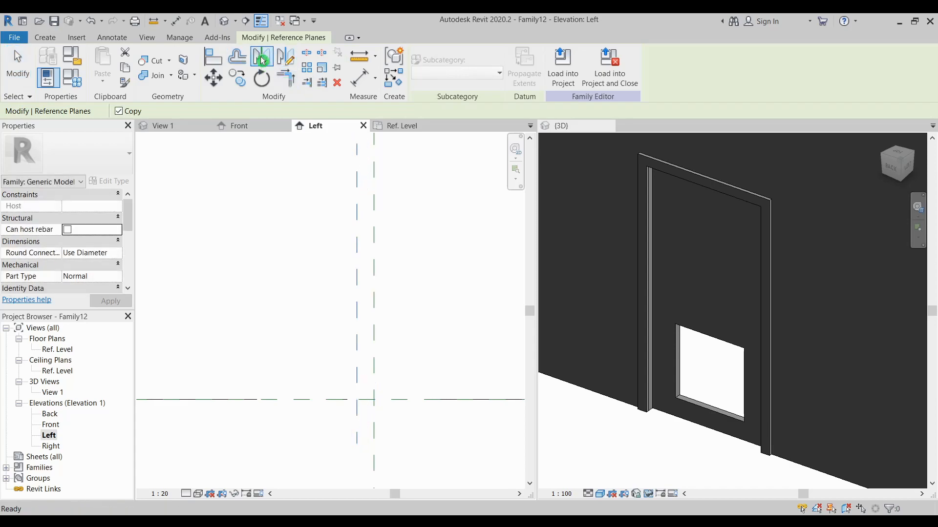
click(374, 409)
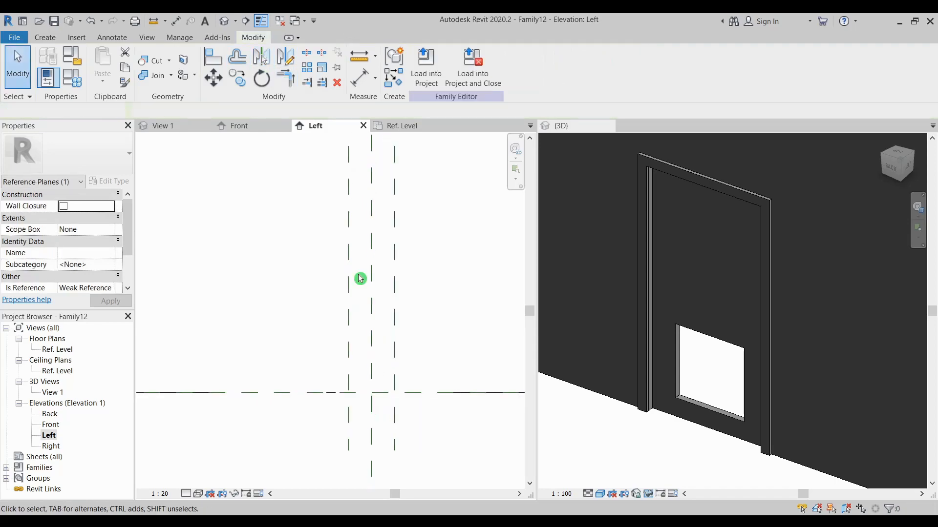
middle_drag(417, 394, 385, 389)
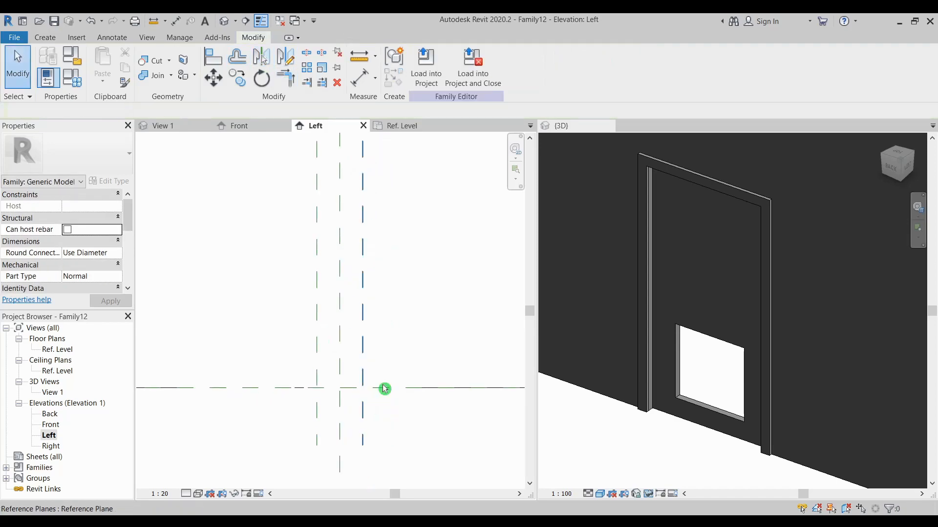
click(704, 336)
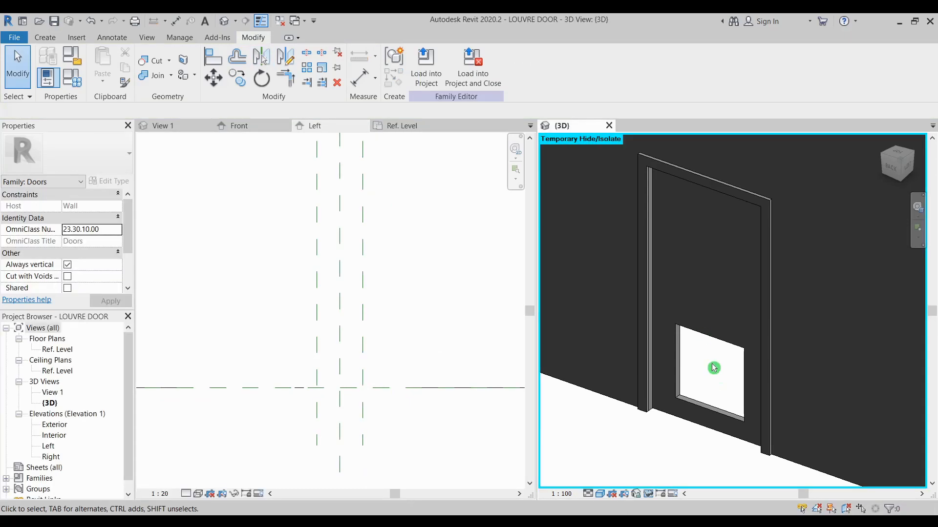
click(330, 381)
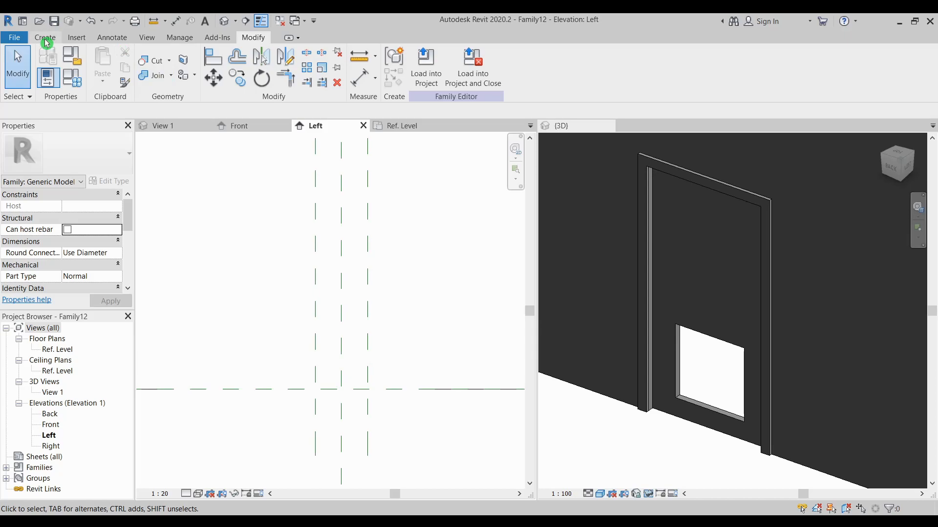
Start an extrusion and sketch a thin slanted slat profile about 66 mm long and 2.5 mm thick between the two outer reference planes
click(46, 39)
click(105, 63)
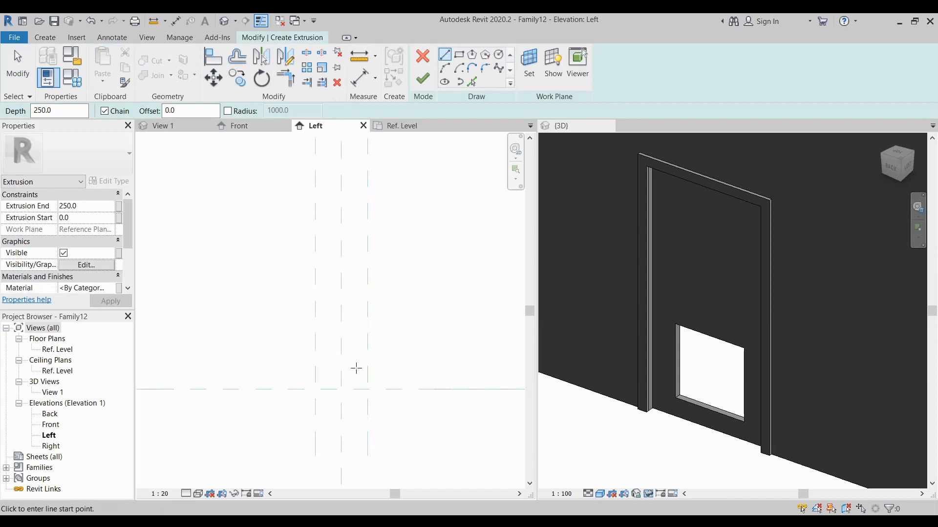
scroll(357, 392, up, 3)
click(373, 387)
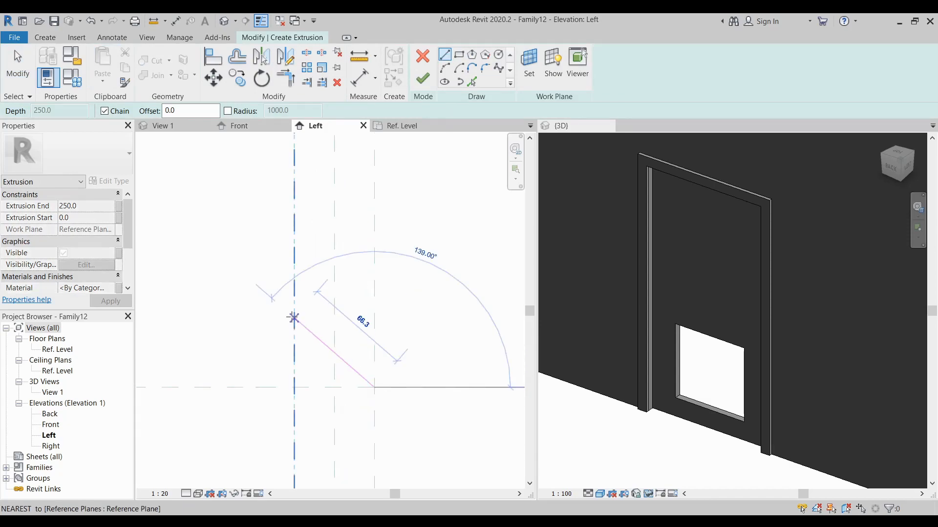
click(293, 318)
scroll(291, 316, up, 4)
scroll(298, 308, up, 2)
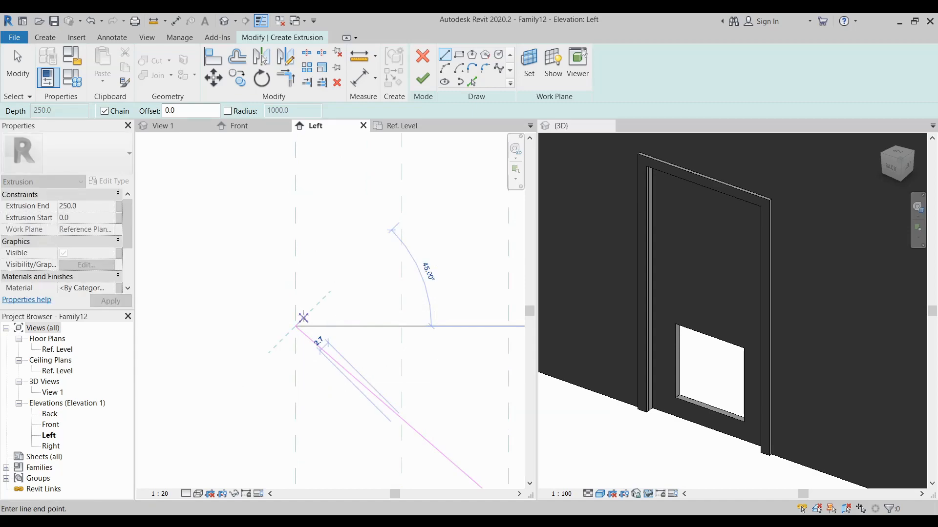
scroll(303, 317, up, 1)
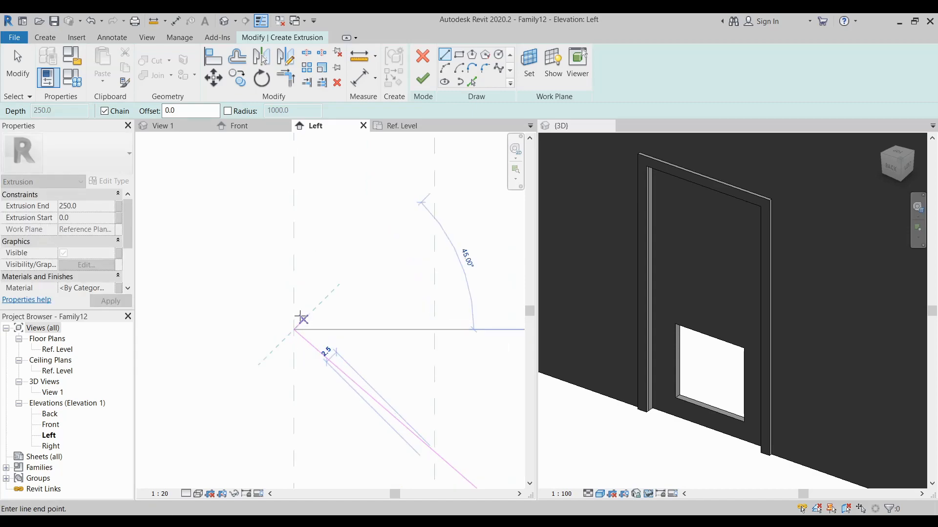
click(301, 318)
scroll(303, 320, down, 2)
click(413, 390)
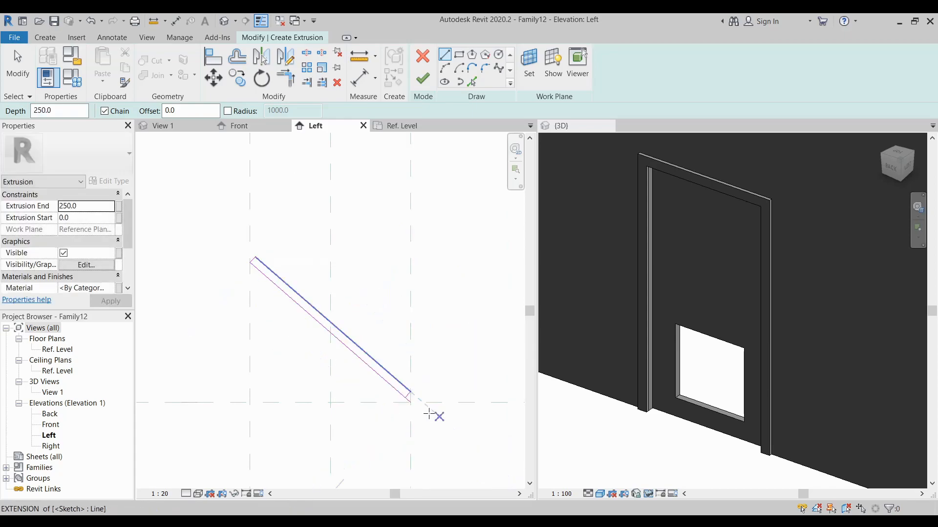
Trim the long lower line and the short end line to a clean corner at the slat profile's lower end
scroll(429, 414, up, 3)
key(Escape)
key(Escape)
key(t)
key(r)
click(377, 376)
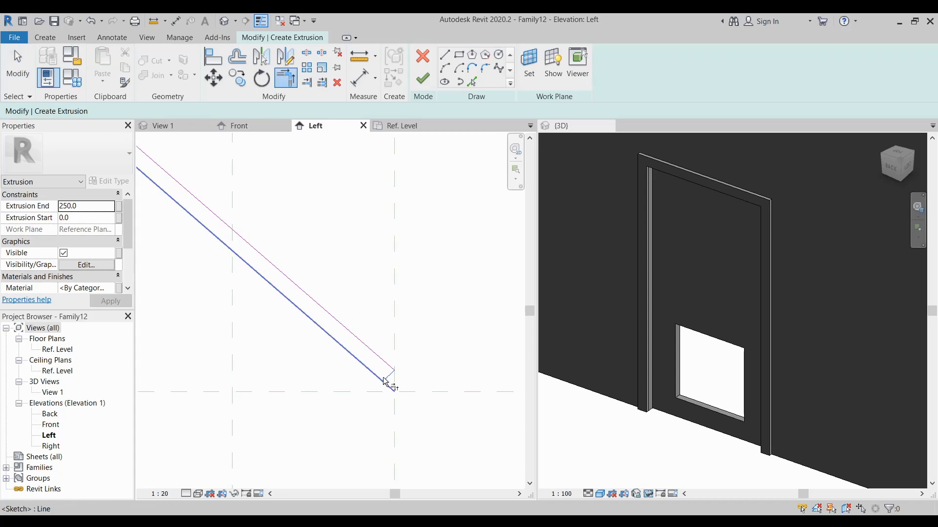
click(388, 377)
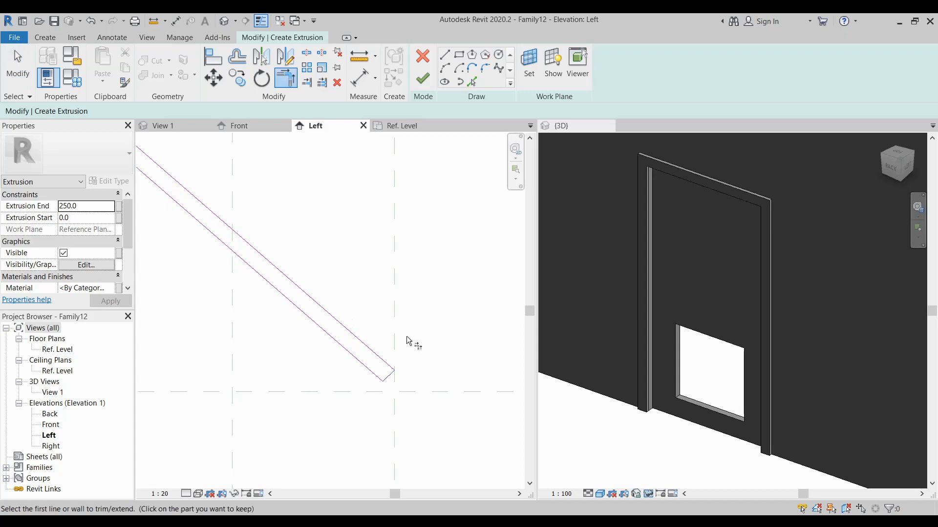
Move the whole slat profile down so its lowest corner sits on the reference level, and finish the extrusion sketch
scroll(407, 337, down, 3)
key(Escape)
drag(191, 197, 440, 390)
scroll(338, 344, up, 2)
key(m)
key(v)
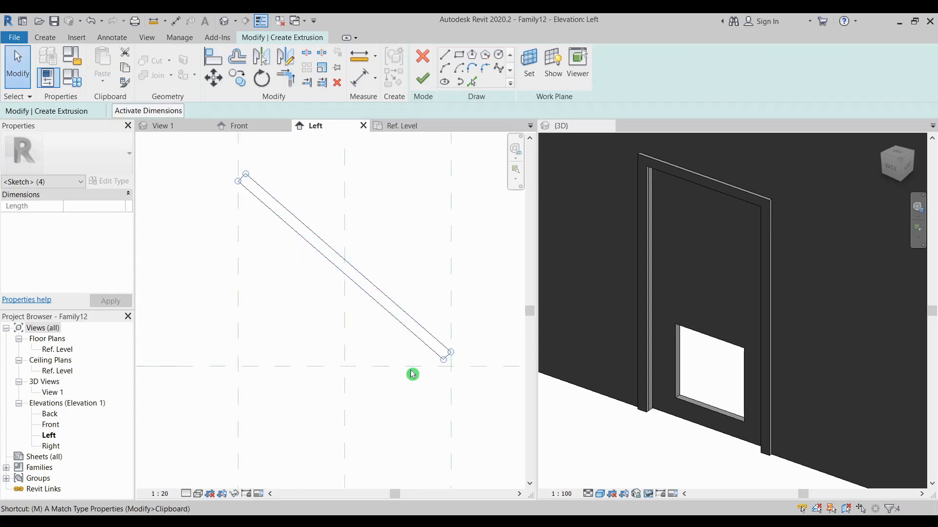
scroll(408, 373, up, 2)
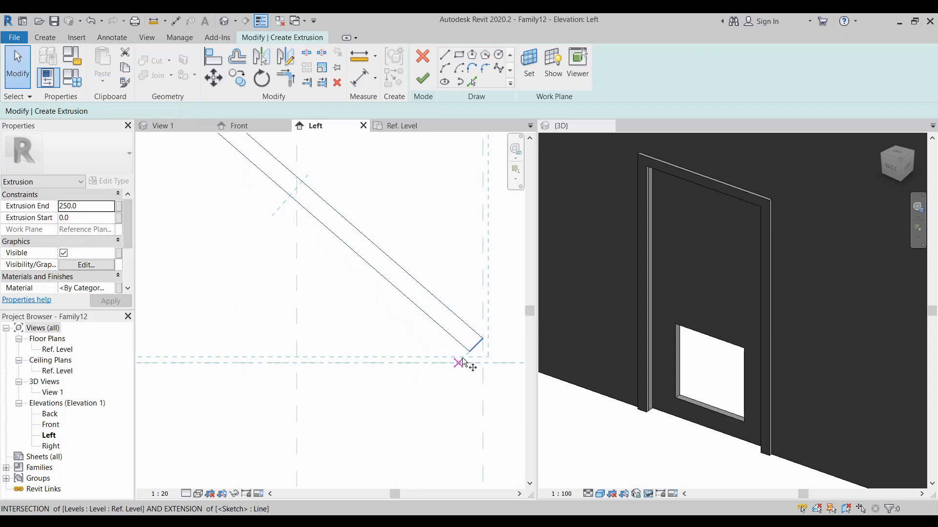
click(462, 363)
scroll(415, 342, down, 2)
middle_drag(392, 289, 385, 313)
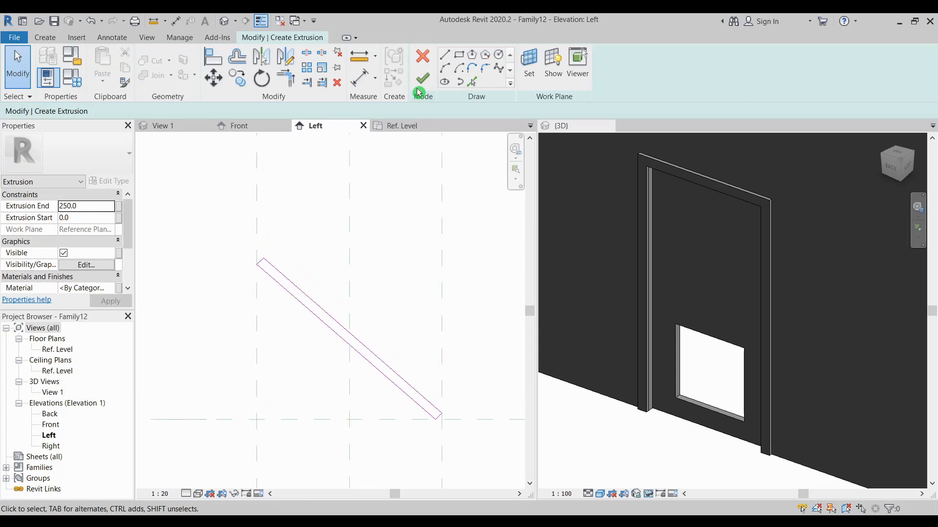
click(420, 87)
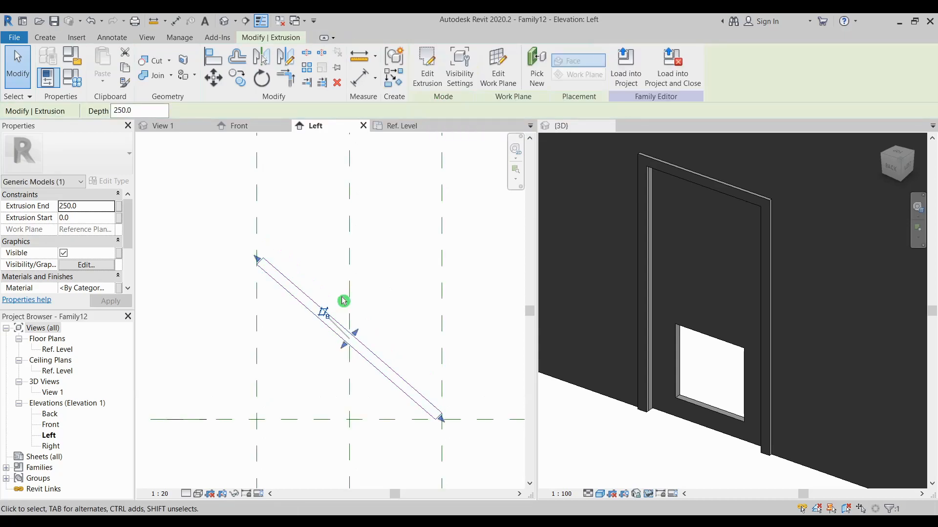
In the Ref. Level plan, stretch both ends of the slat extrusion to the Louvre Width reference planes and lock them there
double_click(57, 350)
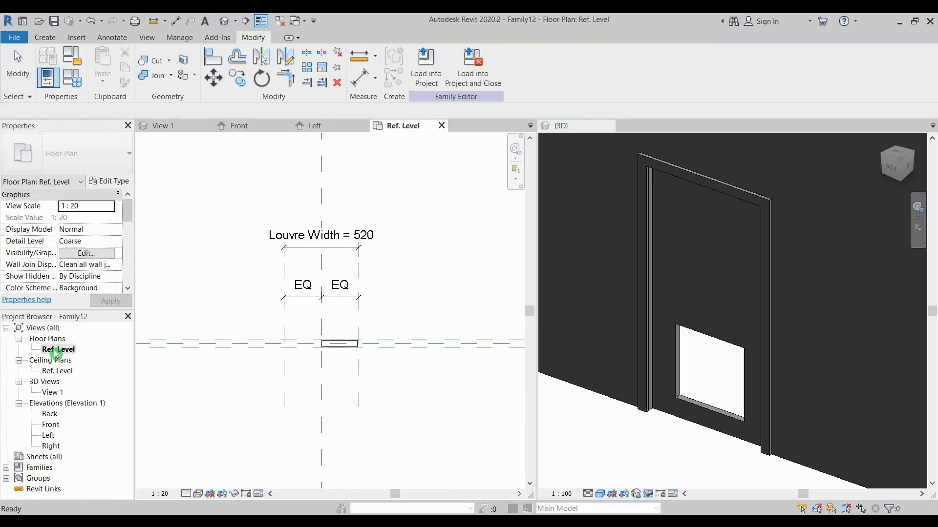
scroll(313, 347, up, 4)
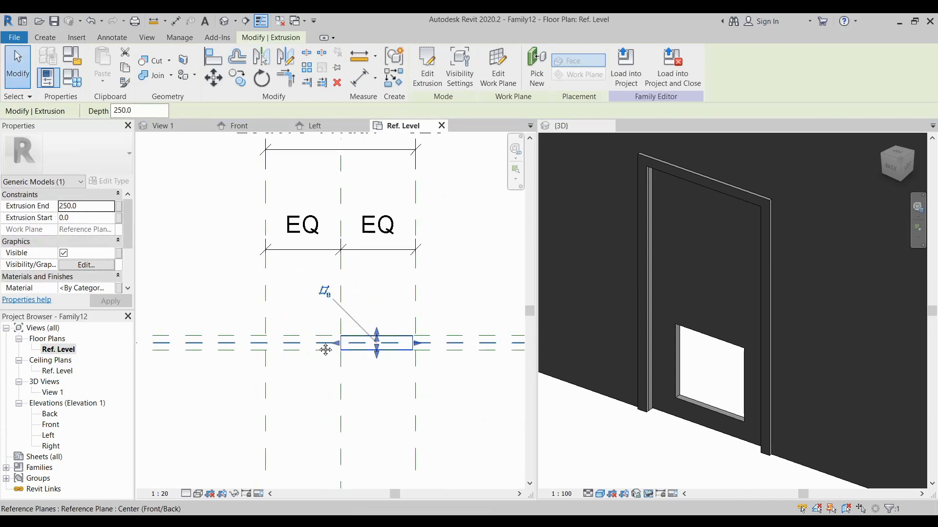
middle_drag(318, 351, 331, 403)
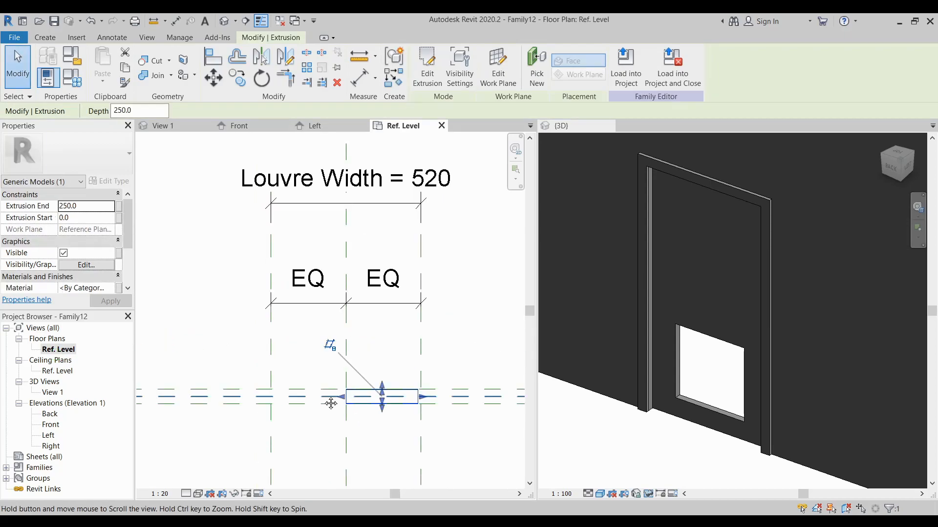
click(341, 401)
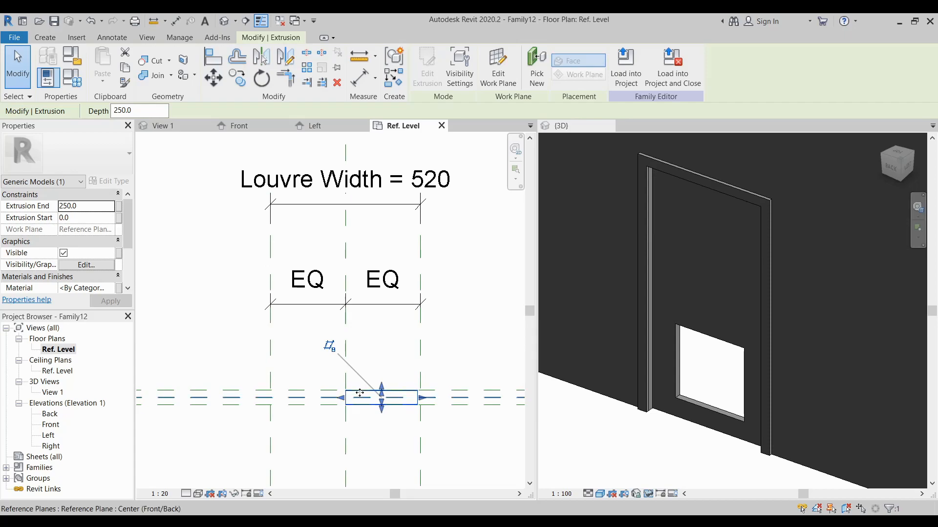
scroll(359, 394, up, 1)
click(352, 391)
drag(352, 390, 270, 383)
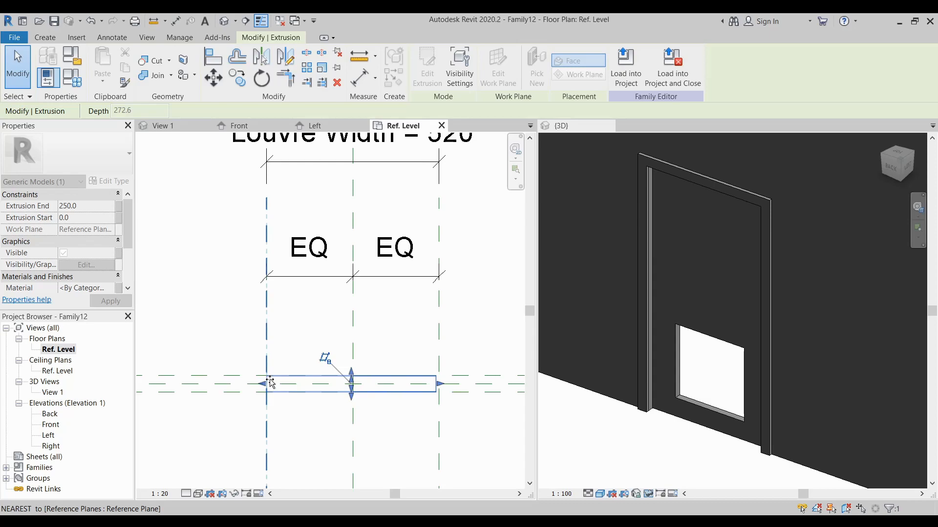
drag(270, 382, 270, 382)
click(252, 327)
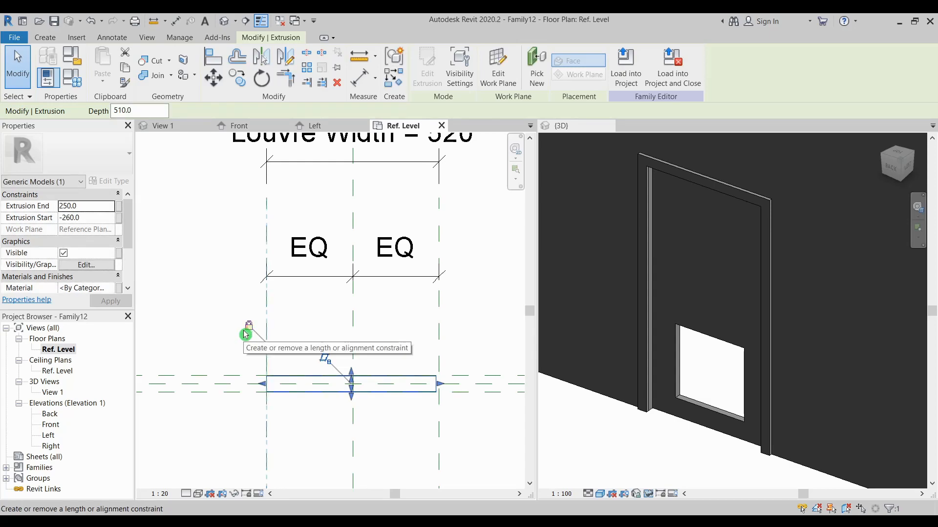
drag(439, 384, 439, 384)
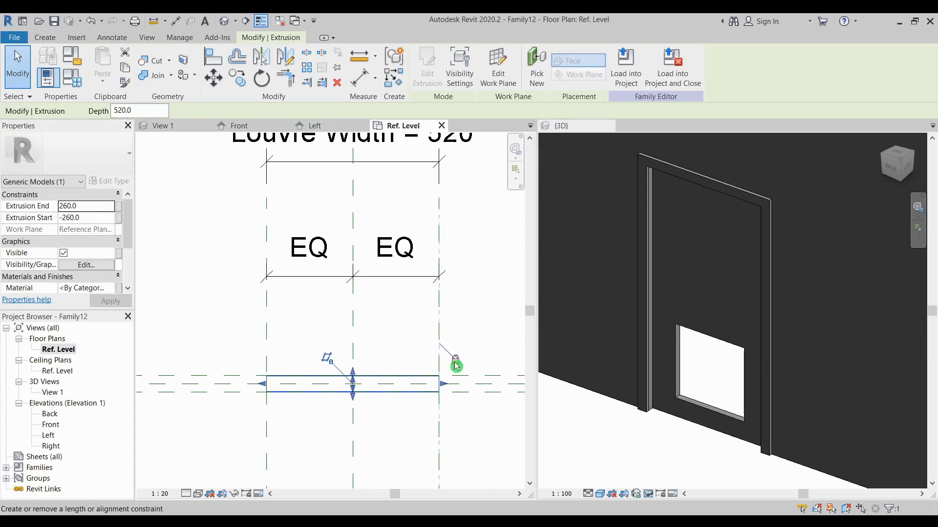
mouse_move(455, 366)
middle_down()
mouse_move(442, 378)
mouse_move(454, 366)
middle_up()
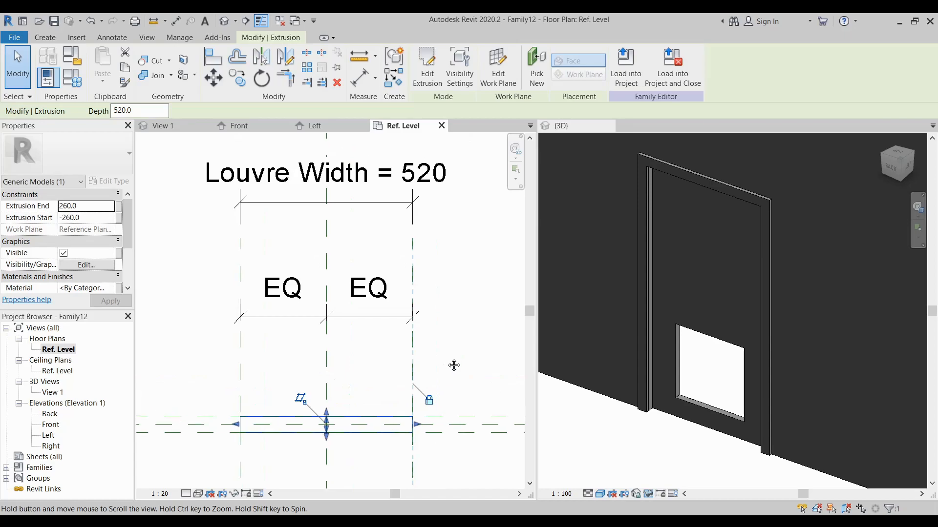
Save the family to the Desktop as LOUVRE, replacing the existing file
click(15, 43)
mouse_move(44, 196)
click(147, 181)
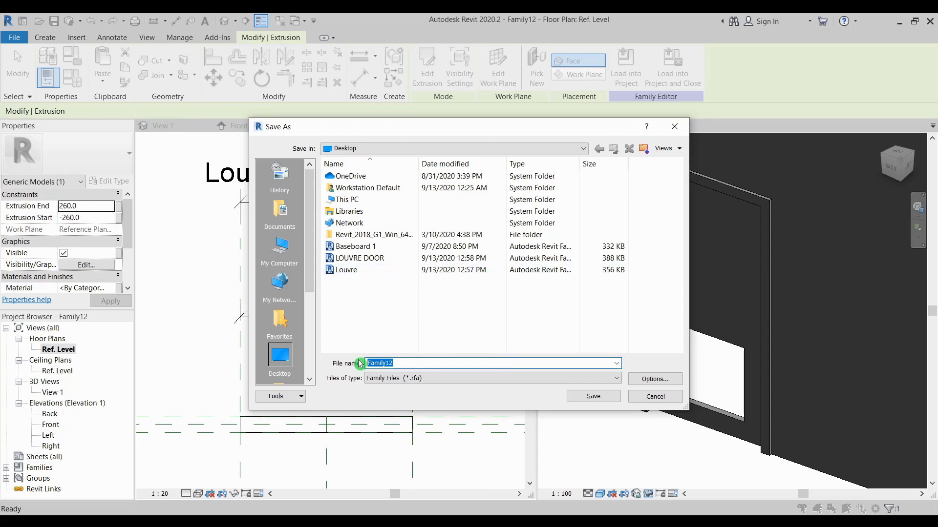
text(LOUVRE)
key(Delete)
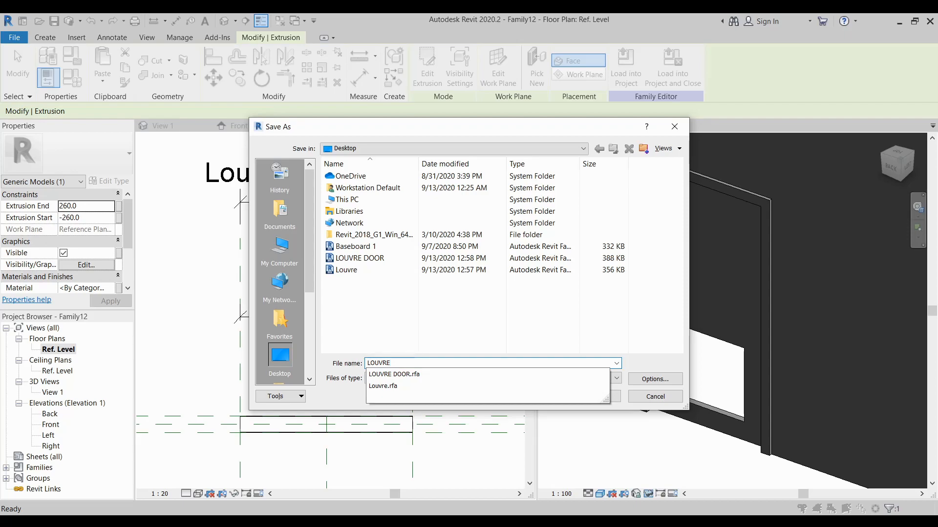
click(496, 339)
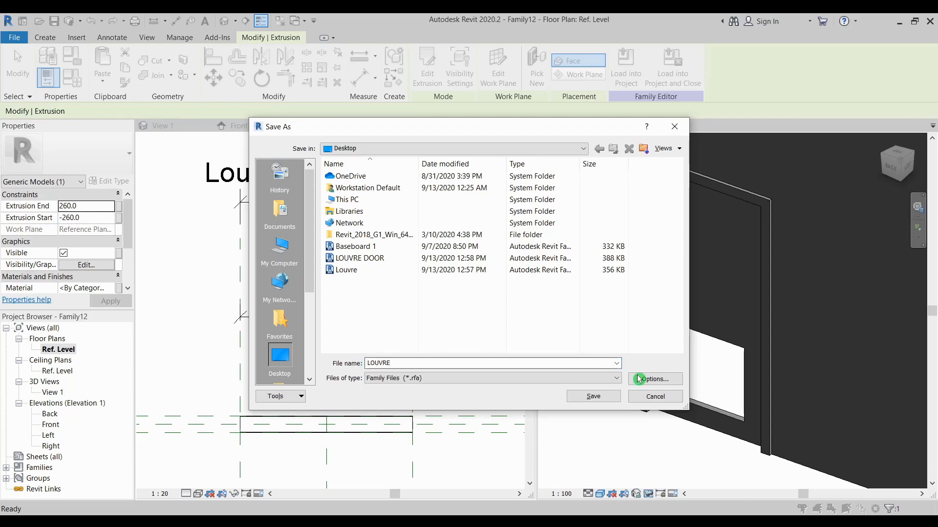
key(Return)
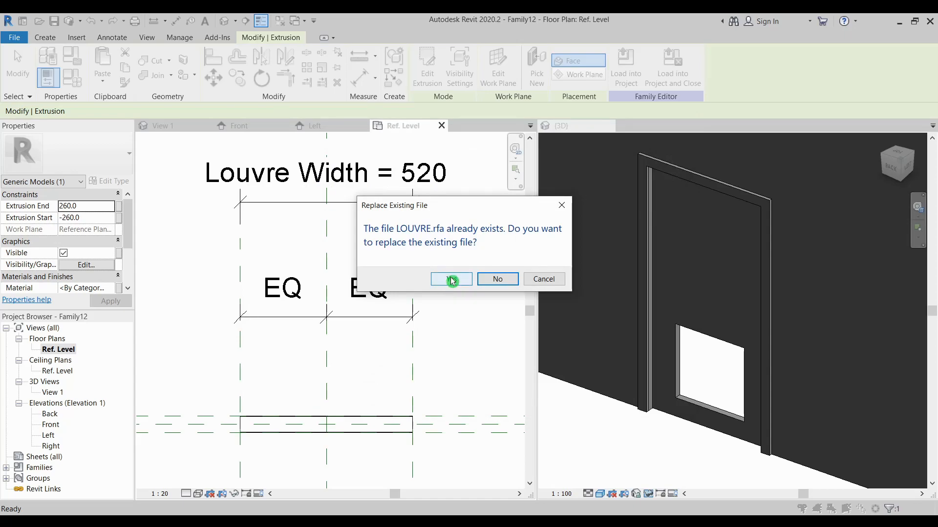
click(451, 280)
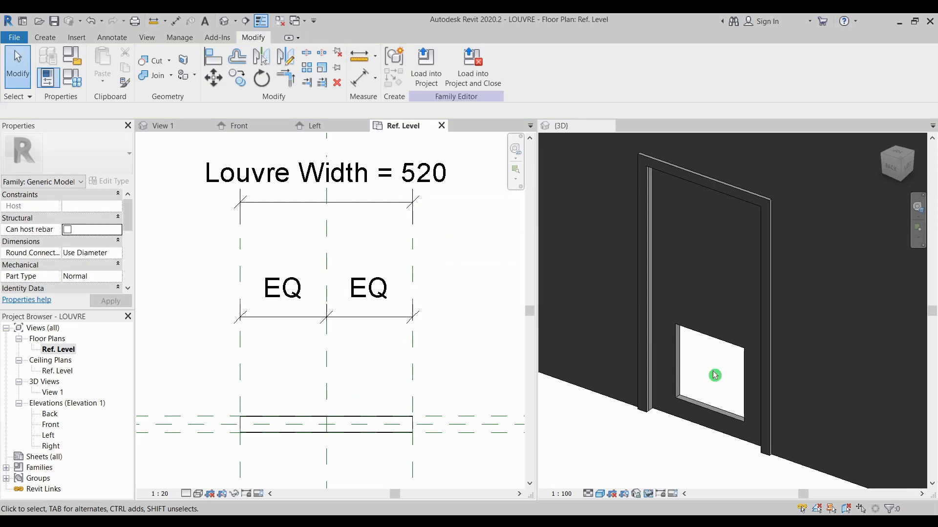
Load the louvre family into LOUVRE DOOR.rfa and close the louvre family
click(470, 83)
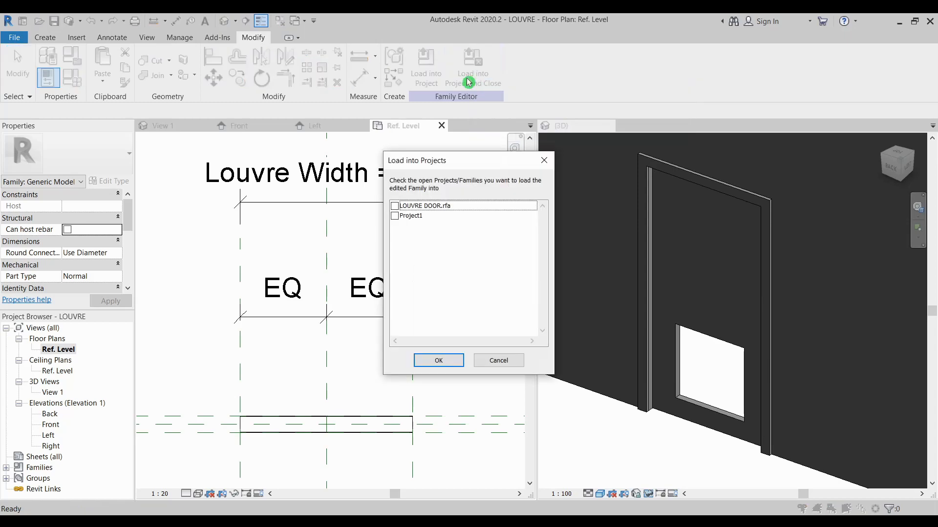
click(396, 207)
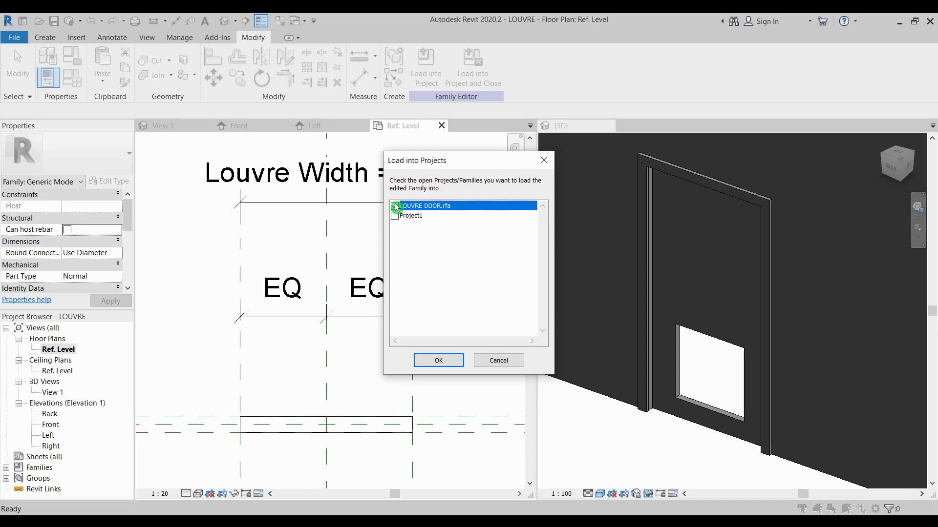
click(428, 362)
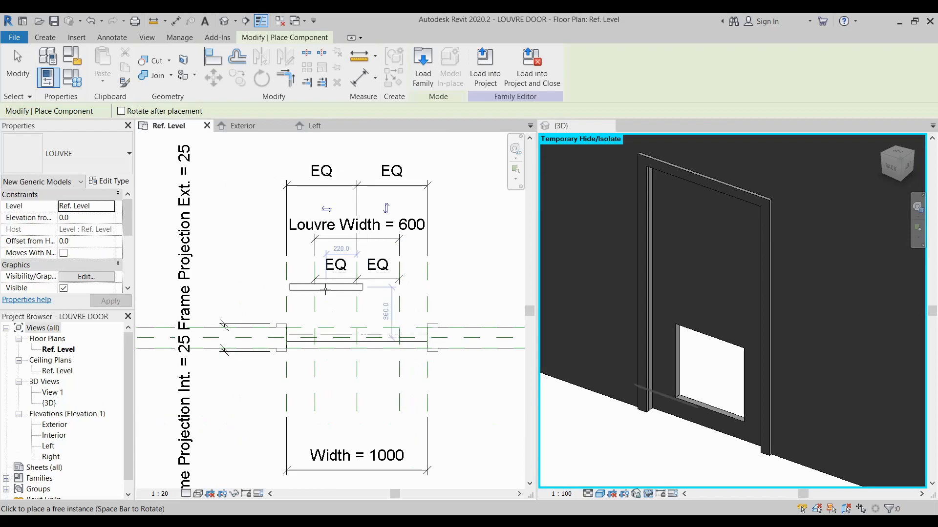
Place one LOUVRE component in the plan where the door's left/right centre plane crosses the centre of the door panel
scroll(326, 289, up, 3)
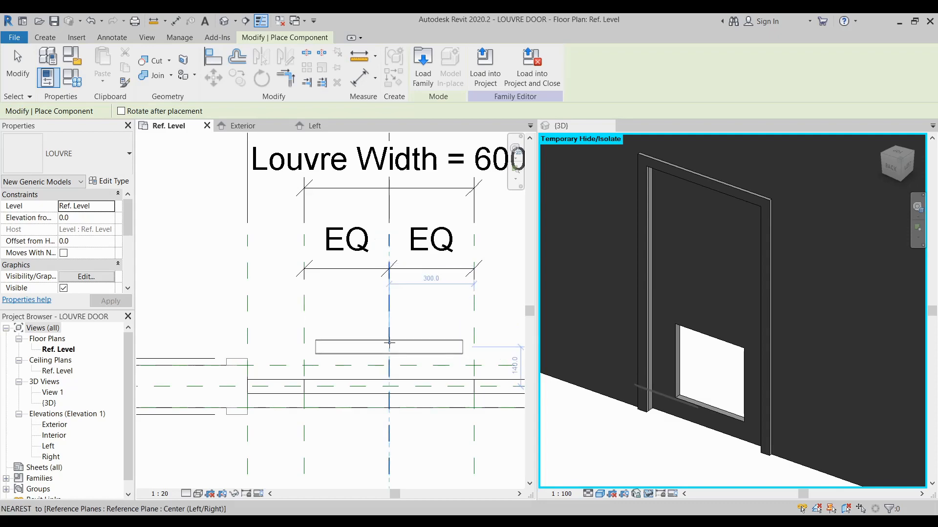
click(388, 387)
middle_drag(388, 386, 360, 371)
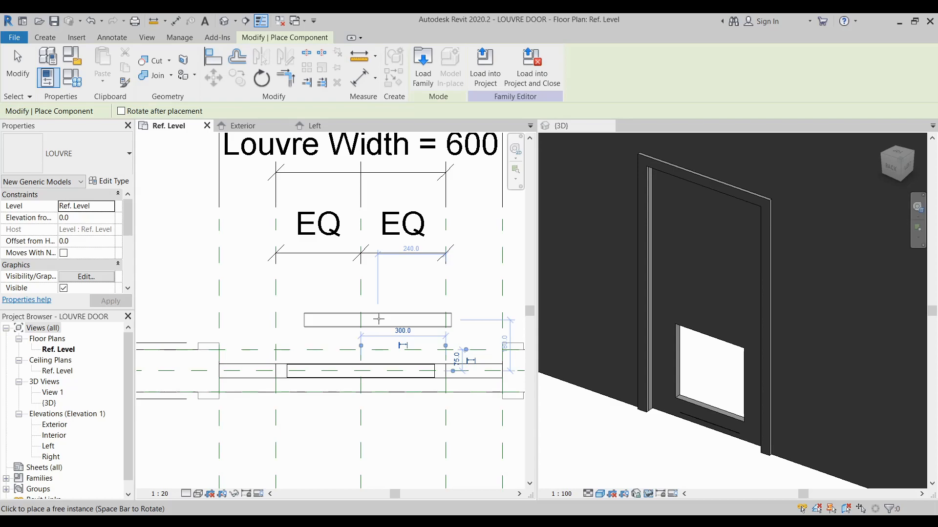
middle_drag(378, 319, 368, 323)
key(Escape)
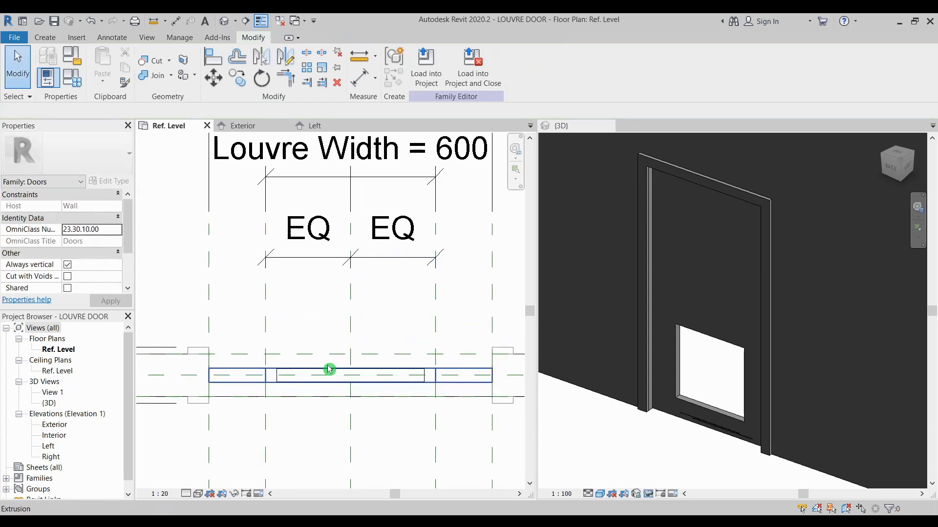
In the Exterior elevation, move the louvre slat up 150 mm onto the opening's lower reference plane
click(55, 425)
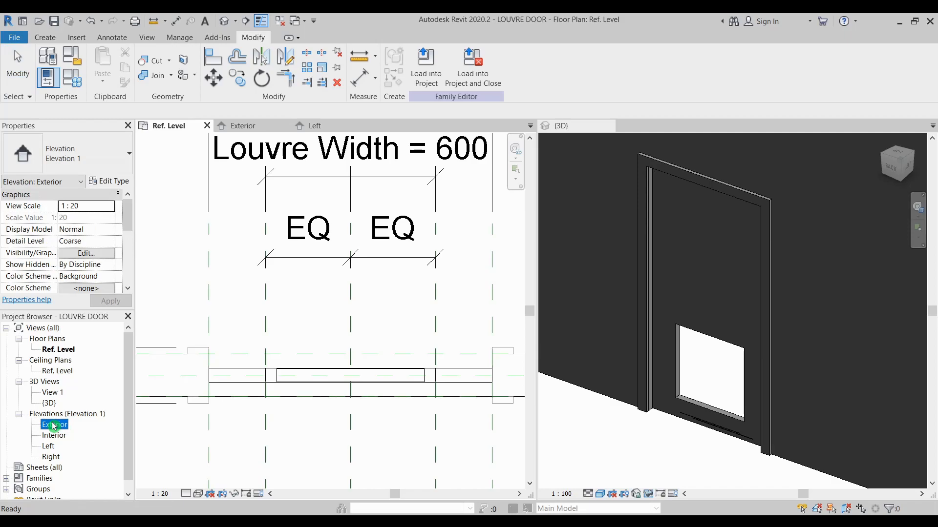
double_click(54, 425)
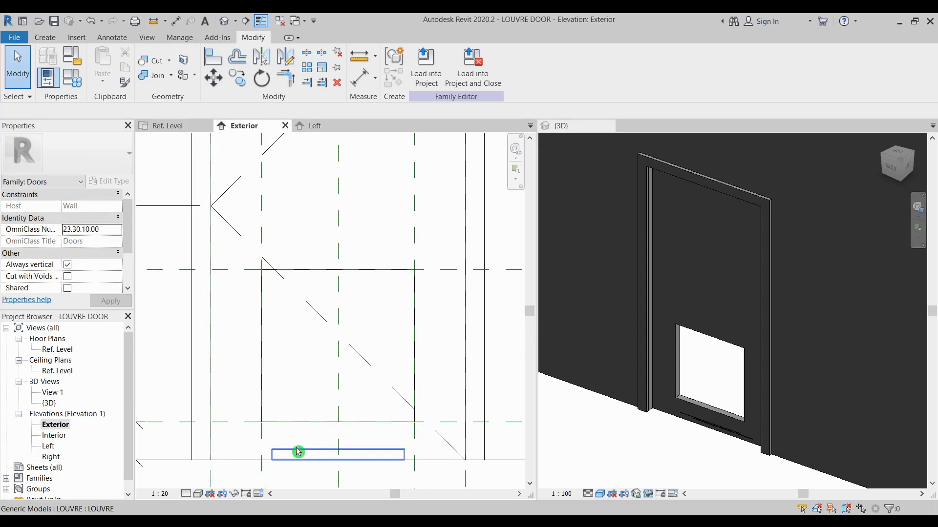
scroll(298, 452, down, 3)
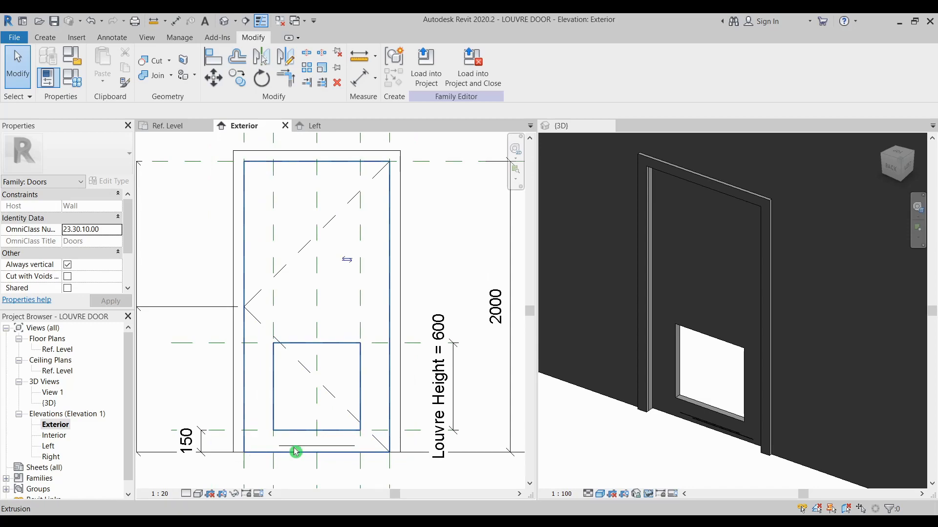
scroll(296, 450, up, 2)
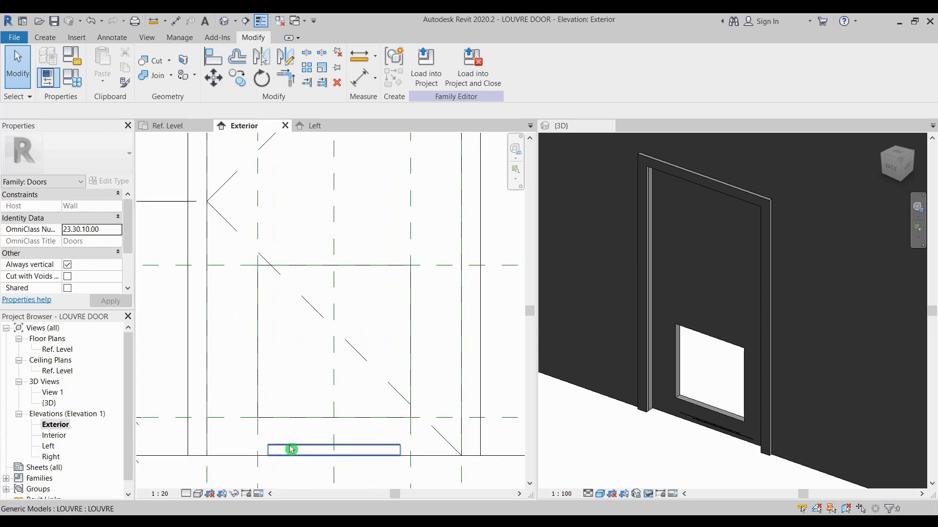
click(292, 450)
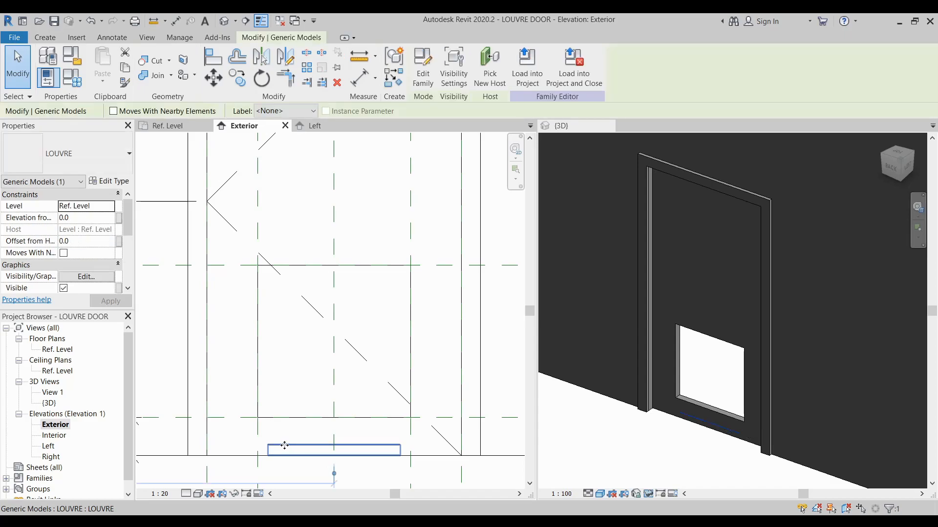
key(m)
key(v)
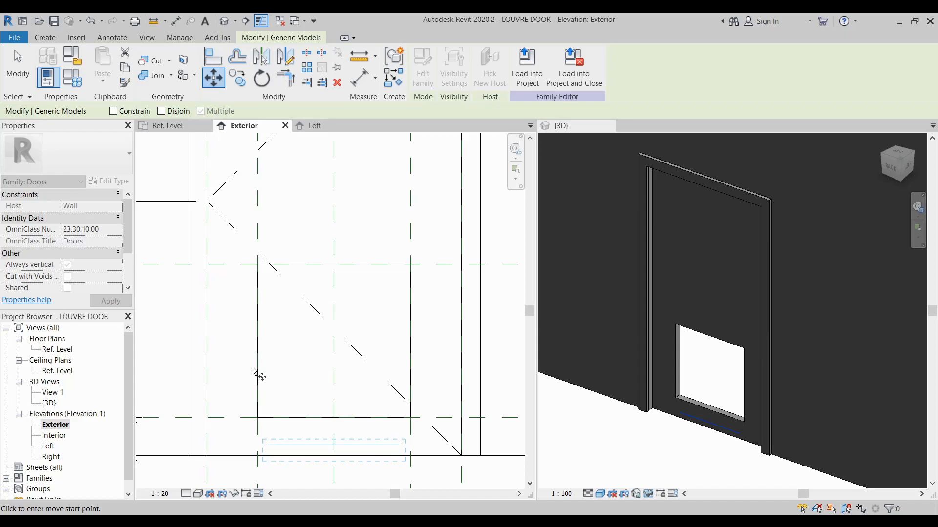
middle_drag(354, 403, 413, 383)
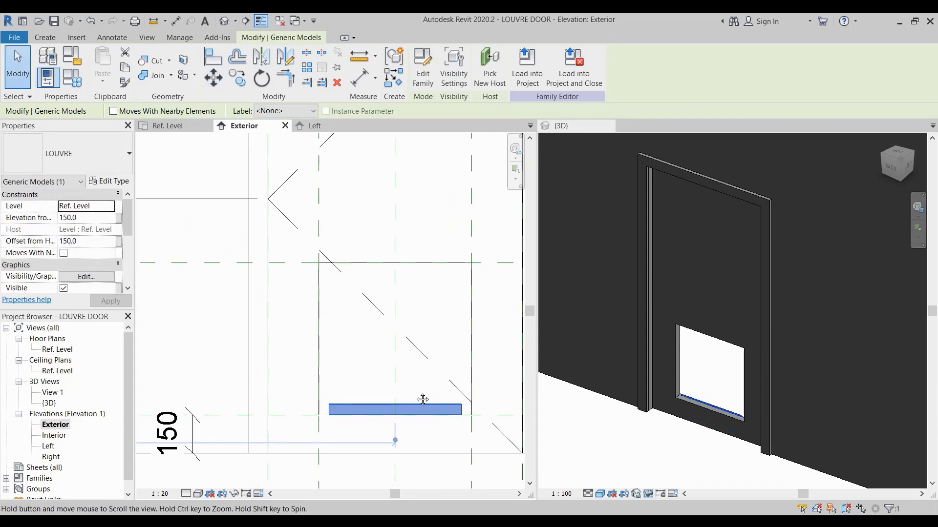
scroll(360, 379, up, 1)
click(361, 377)
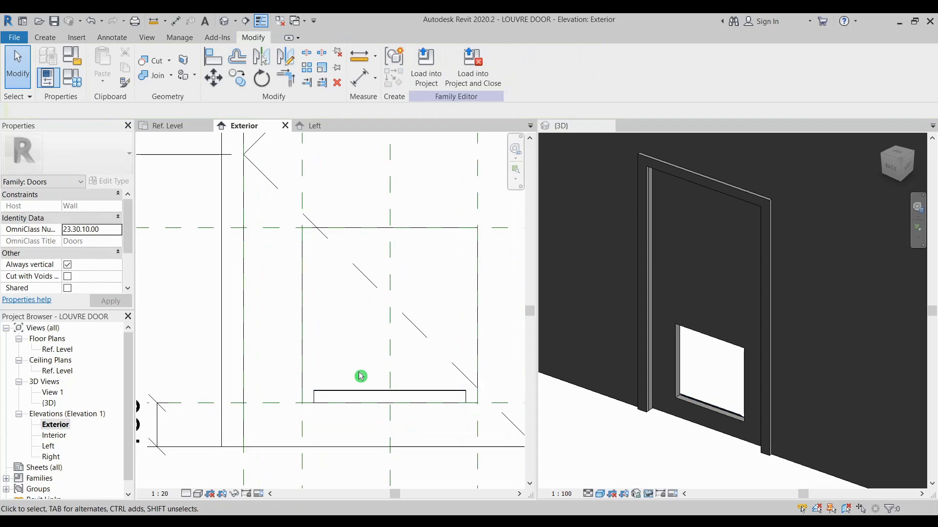
Try to align the slat's underside with the opening's lower reference plane and lock it there
middle_drag(361, 377, 387, 369)
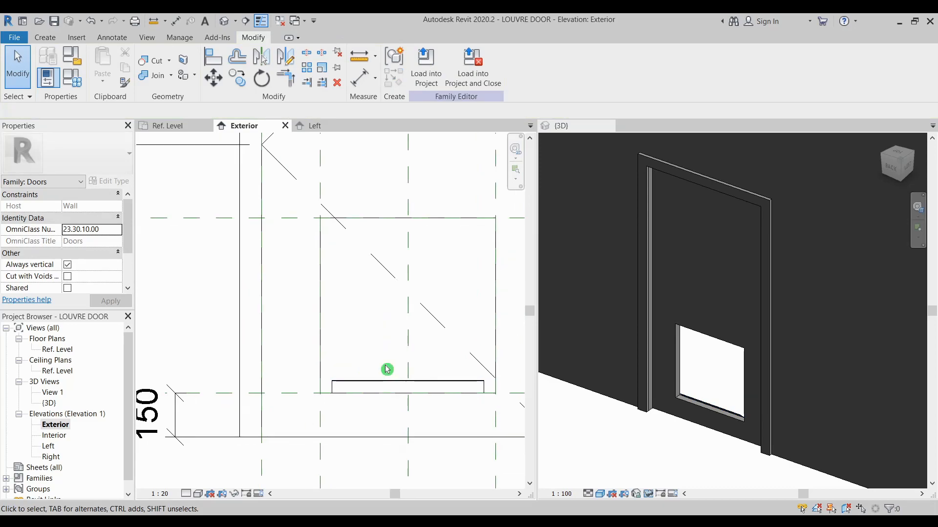
scroll(371, 376, down, 1)
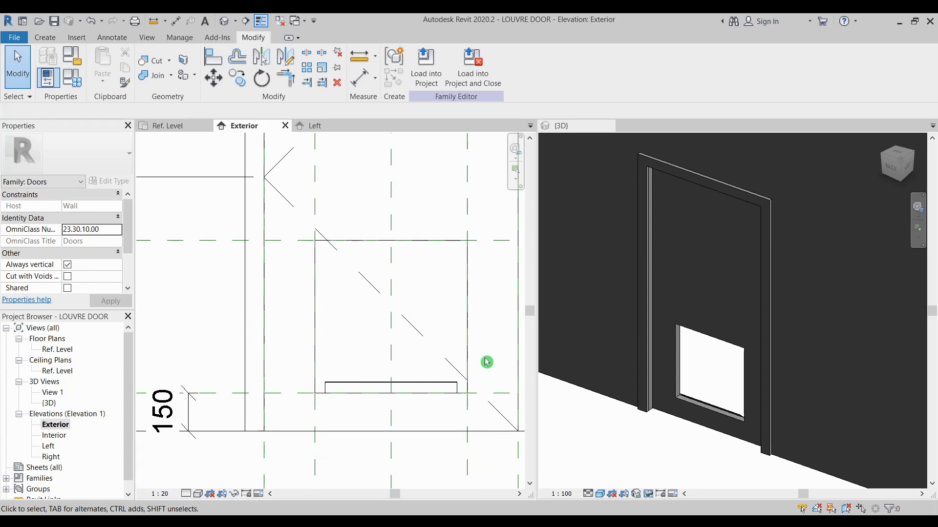
middle_drag(487, 362, 473, 374)
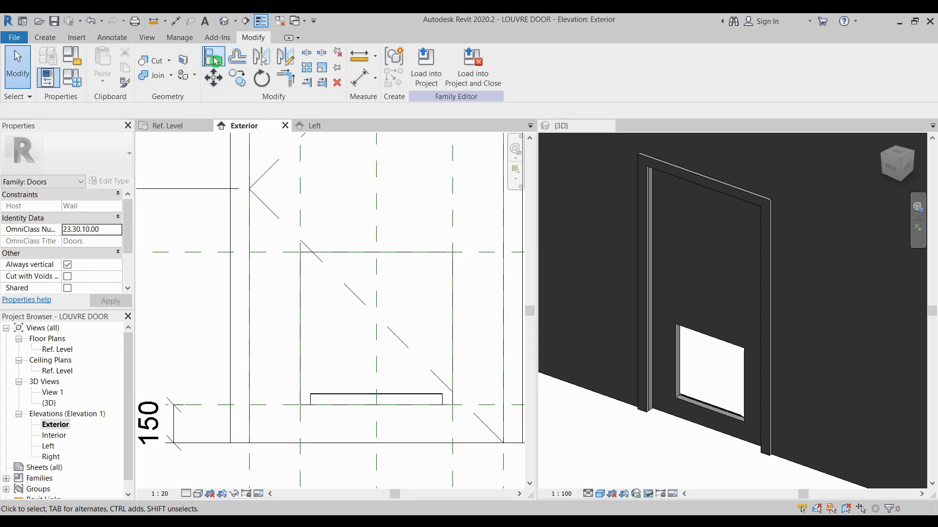
click(214, 58)
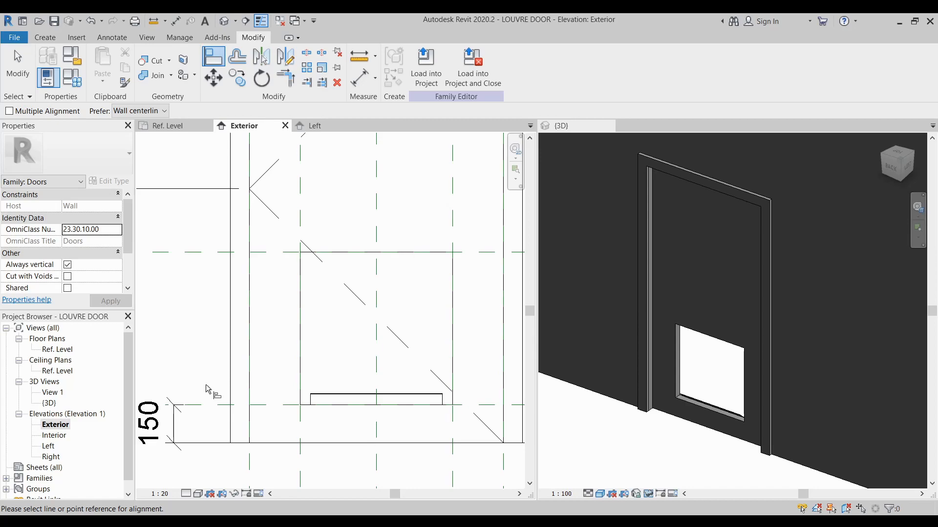
click(330, 405)
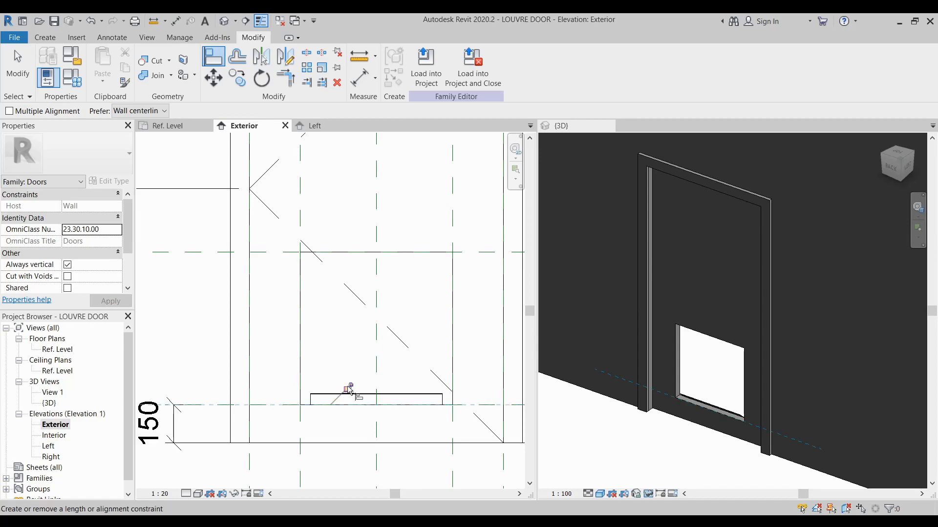
click(348, 389)
key(Escape)
key(Escape)
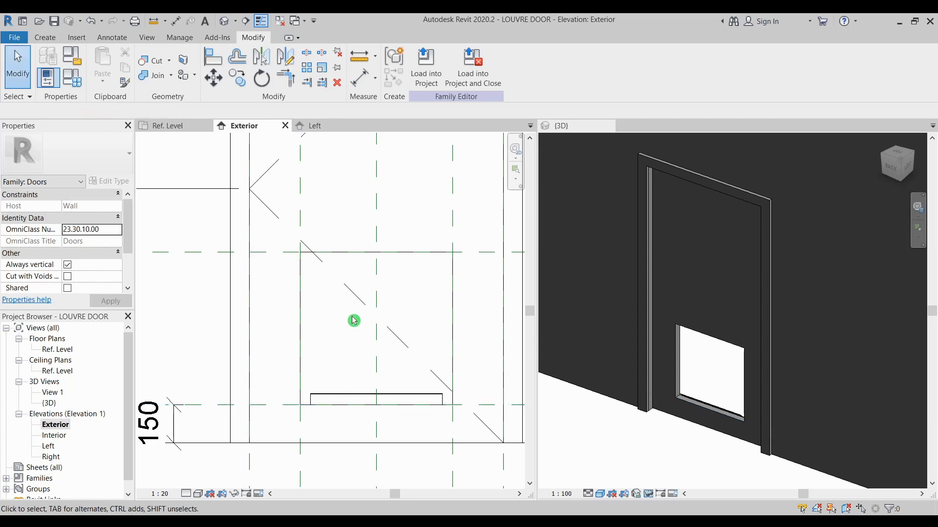
Move the louvre slat straight up by 80 mm, off the opening's lower reference plane
click(342, 396)
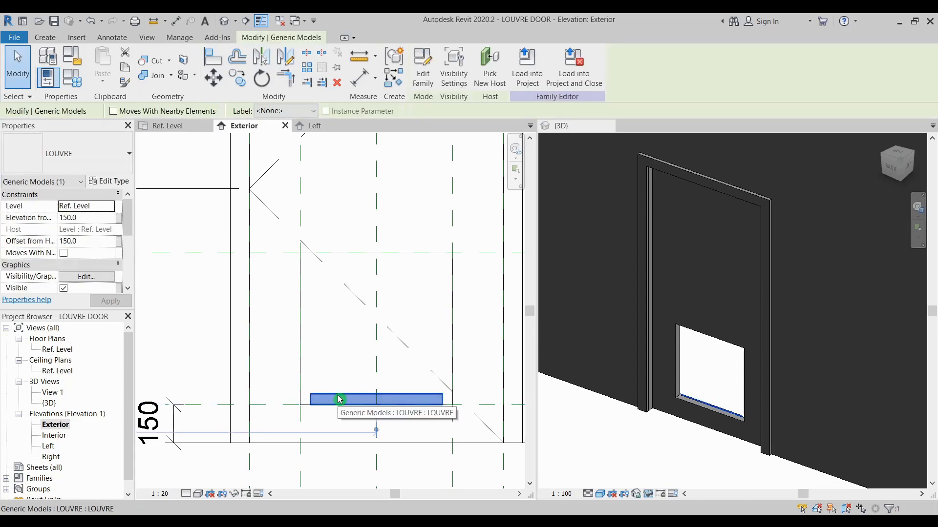
click(353, 380)
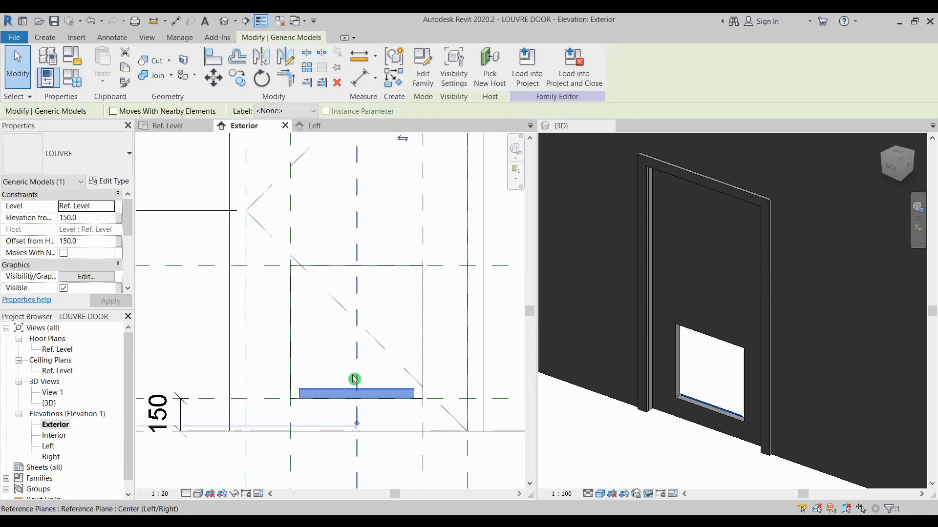
key(m)
key(v)
click(328, 376)
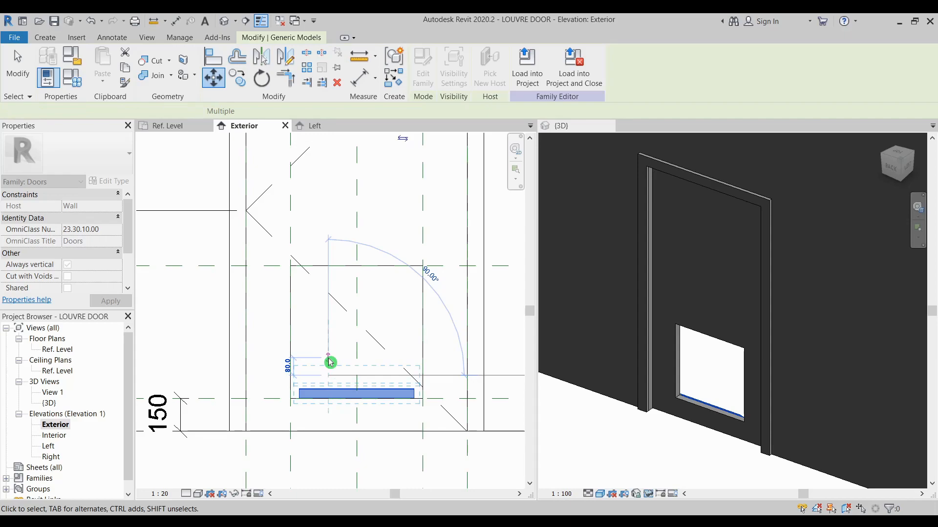
click(330, 360)
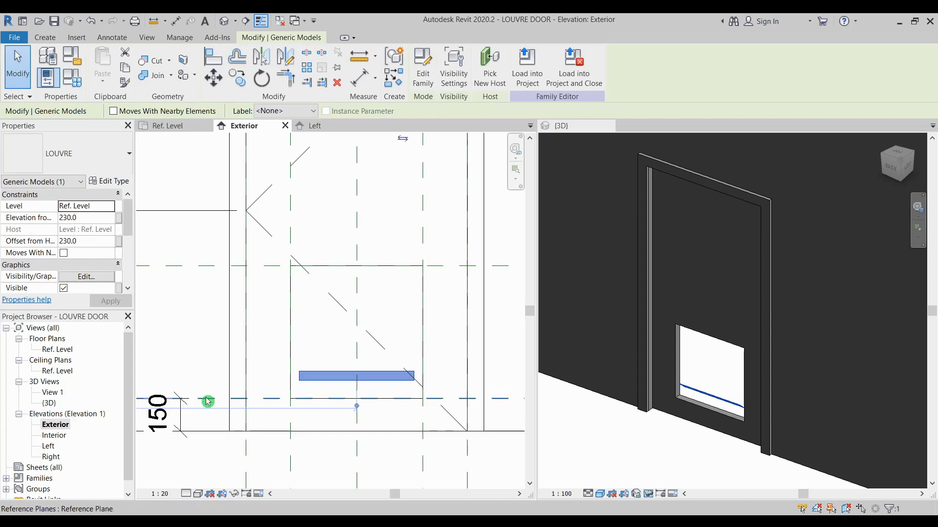
Align the raised slat's underside with the opening's lower reference plane and lock it there
key(Escape)
click(318, 381)
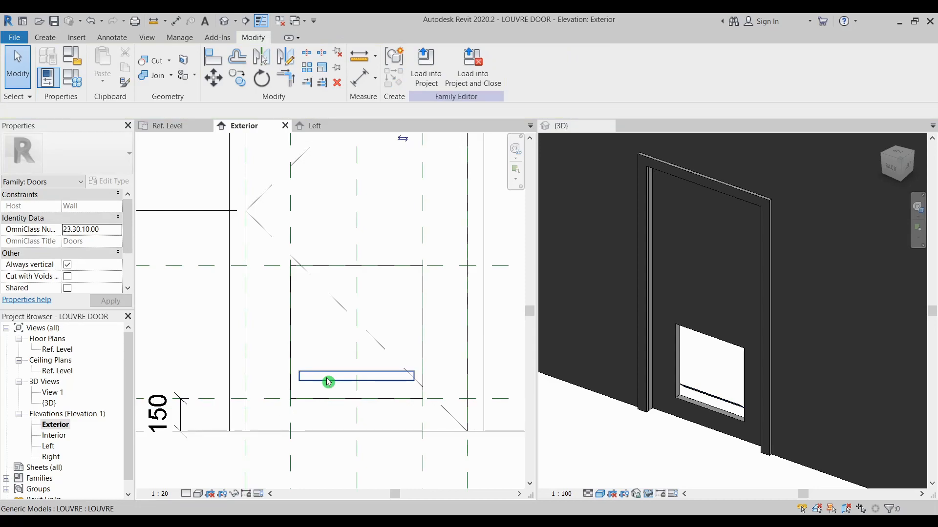
key(a)
key(l)
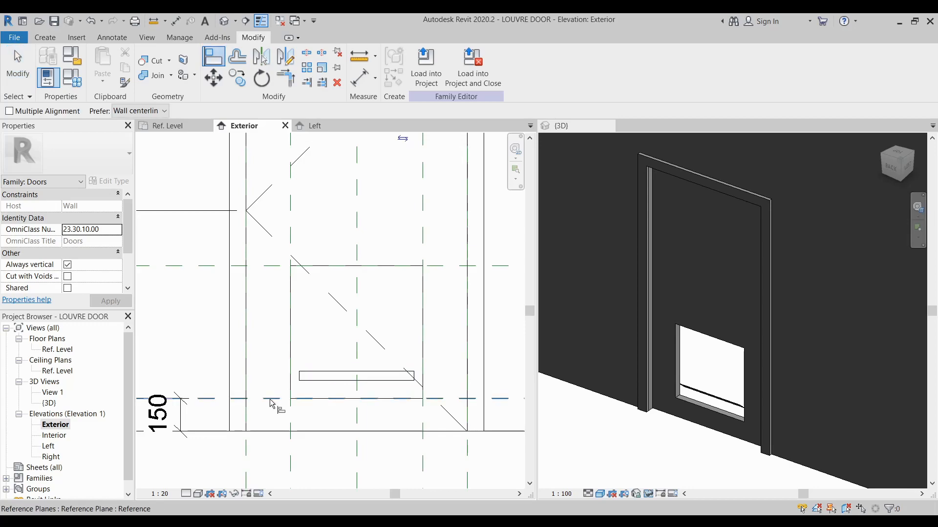
click(271, 400)
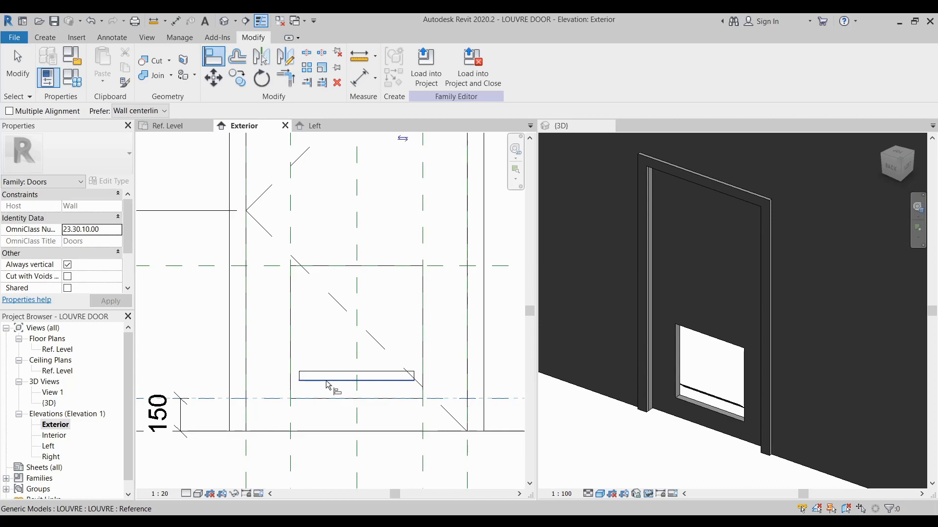
click(328, 381)
key(Escape)
key(Escape)
Associate the nested LOUVRE type's Louvre Width with the door family's Louvre Width parameter
middle_drag(184, 383, 226, 372)
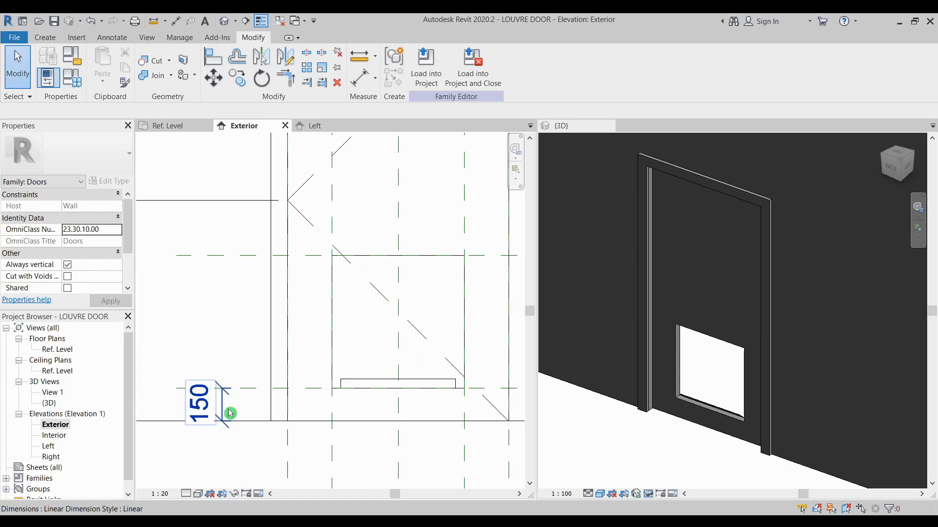
middle_drag(385, 386, 345, 393)
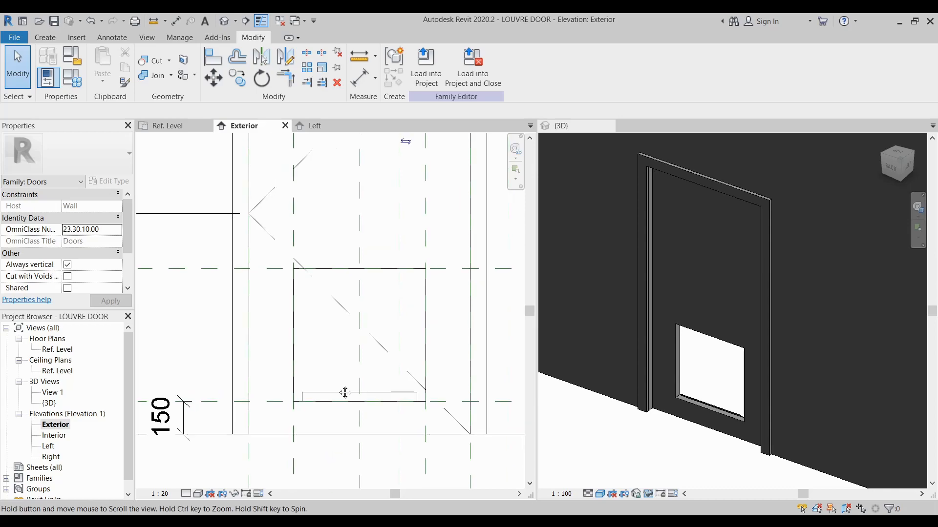
middle_drag(345, 393, 343, 405)
click(333, 407)
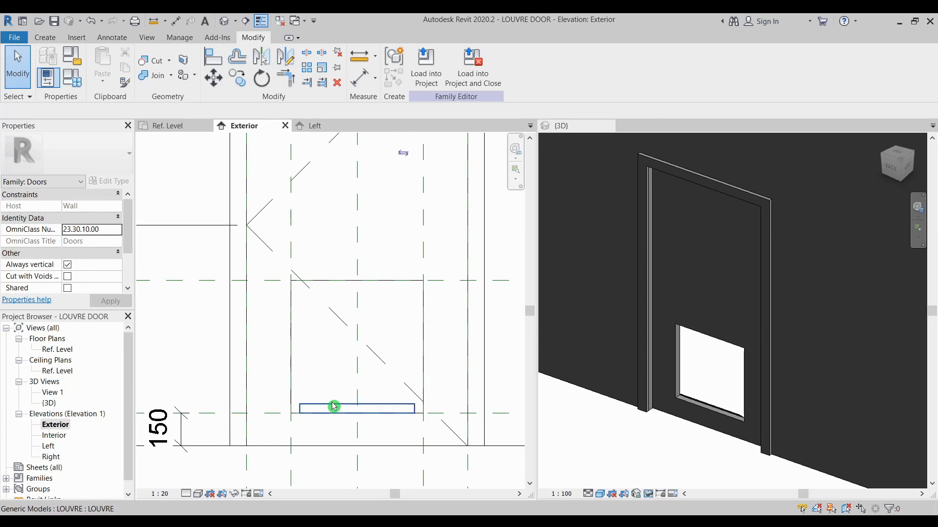
scroll(309, 391, down, 1)
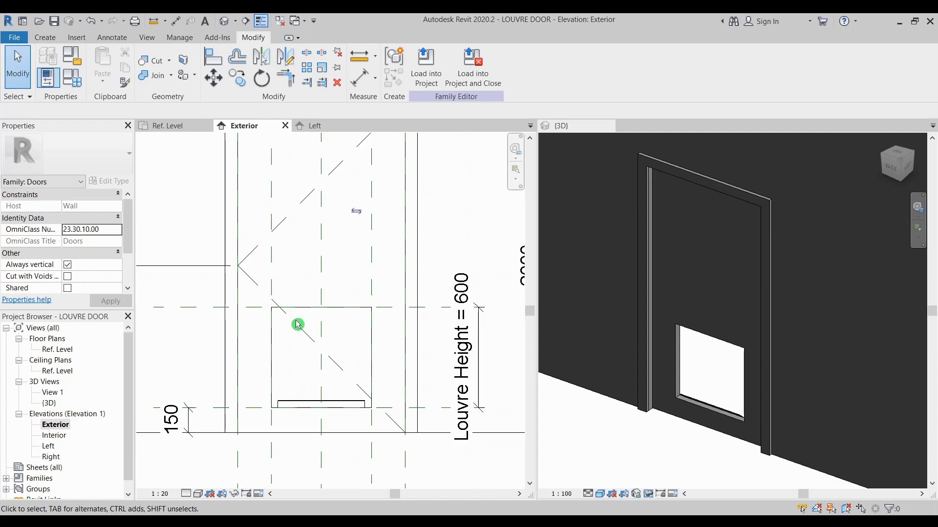
scroll(298, 325, up, 1)
click(312, 423)
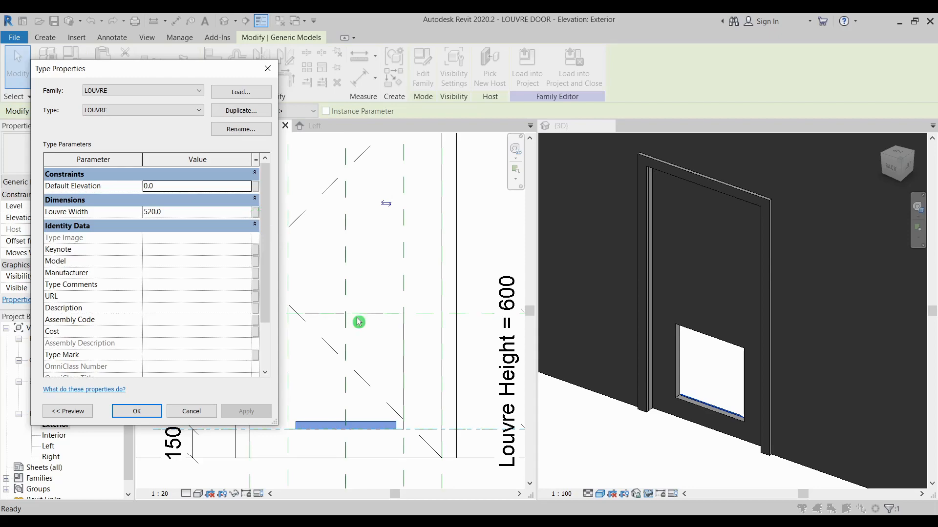
click(256, 214)
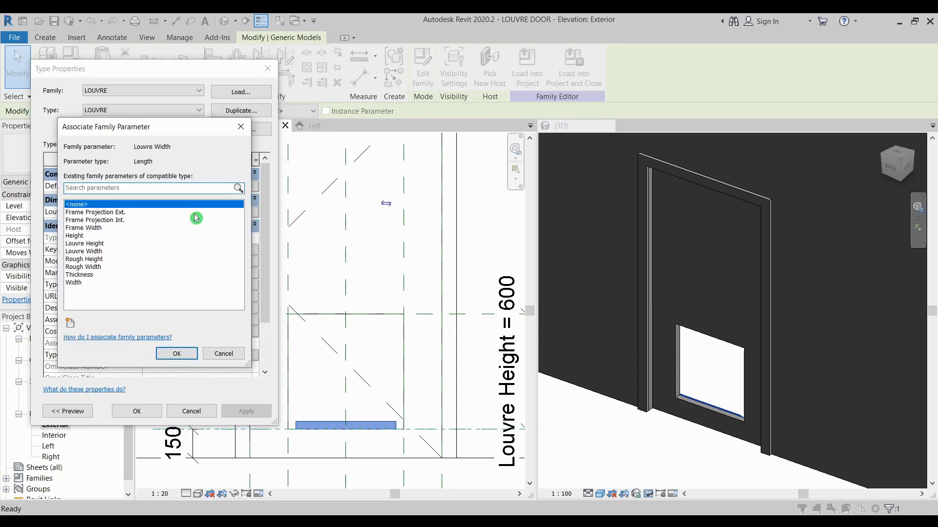
click(188, 251)
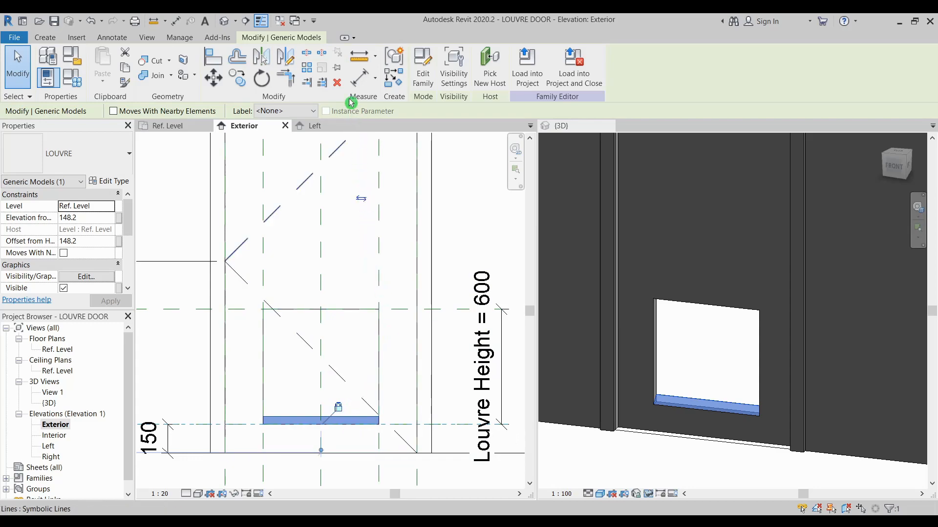
Array the slat vertically as 6 grouped and associated items, with the last one 360 mm above the first
click(306, 72)
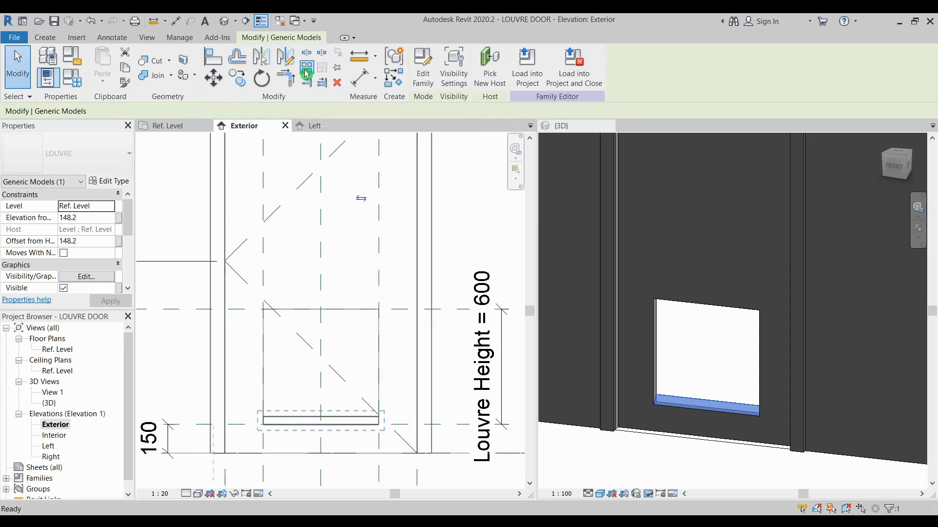
click(379, 418)
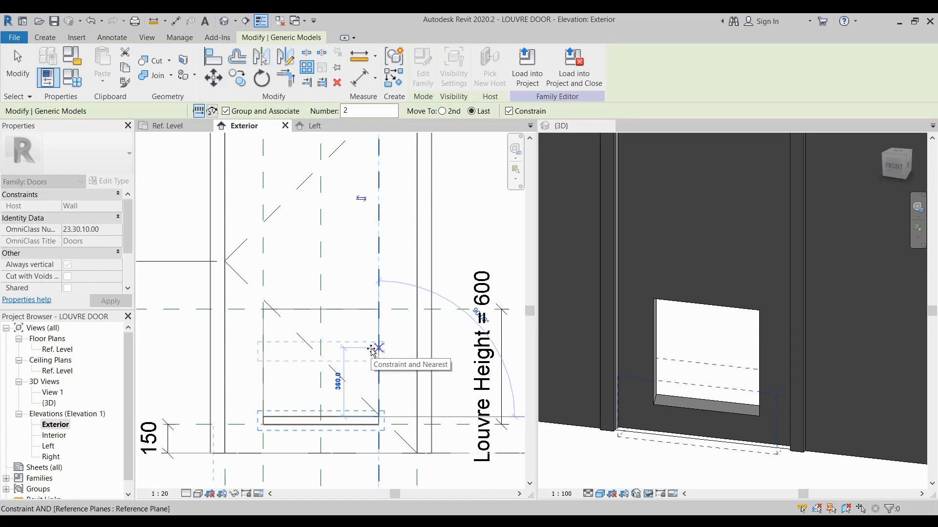
click(372, 349)
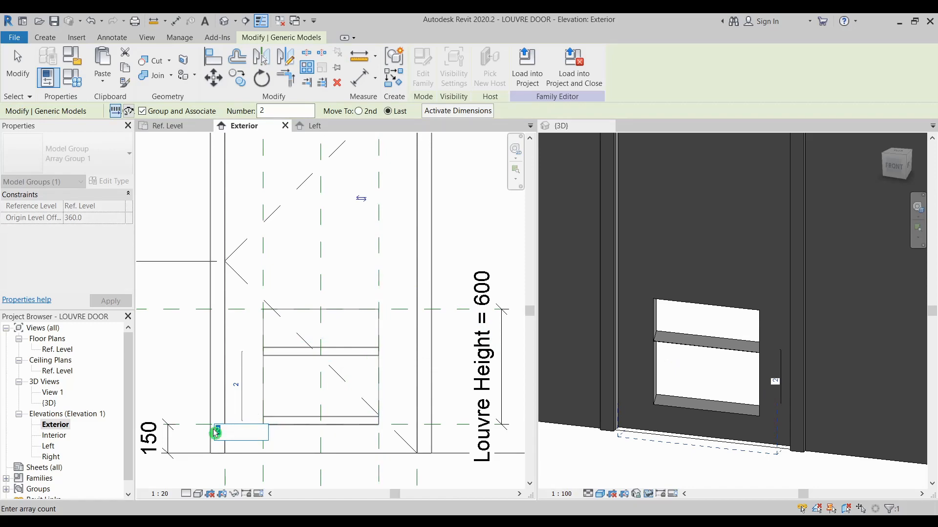
key(Return)
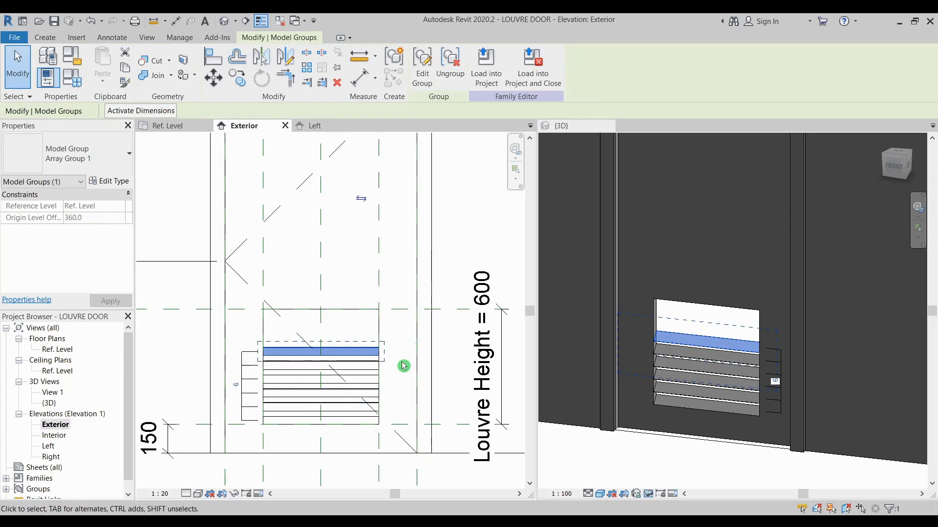
Align the topmost slat's upper edge with the opening's upper reference plane and lock it there
key(ctrl)
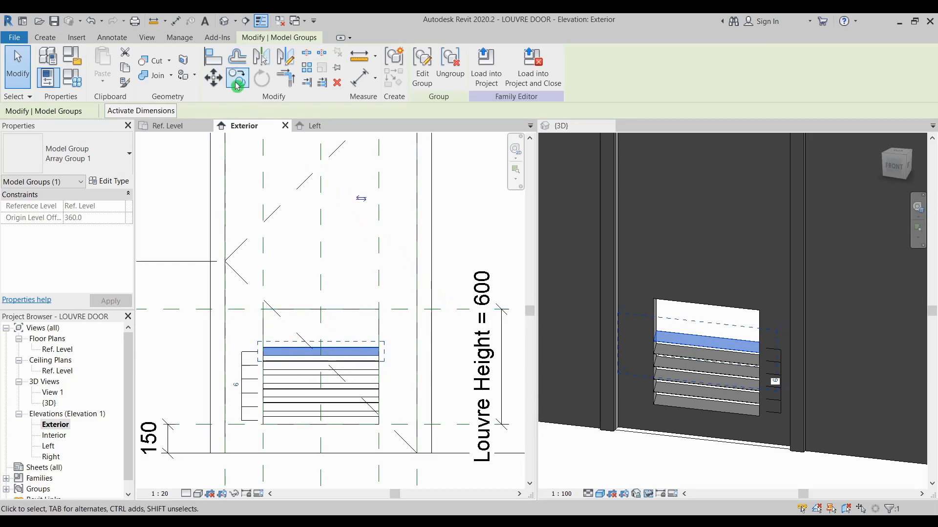
click(215, 58)
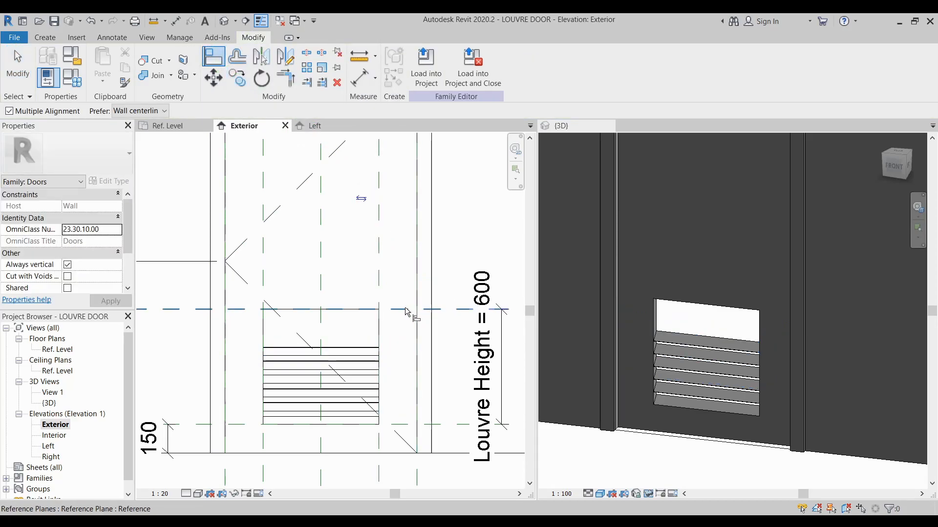
click(405, 309)
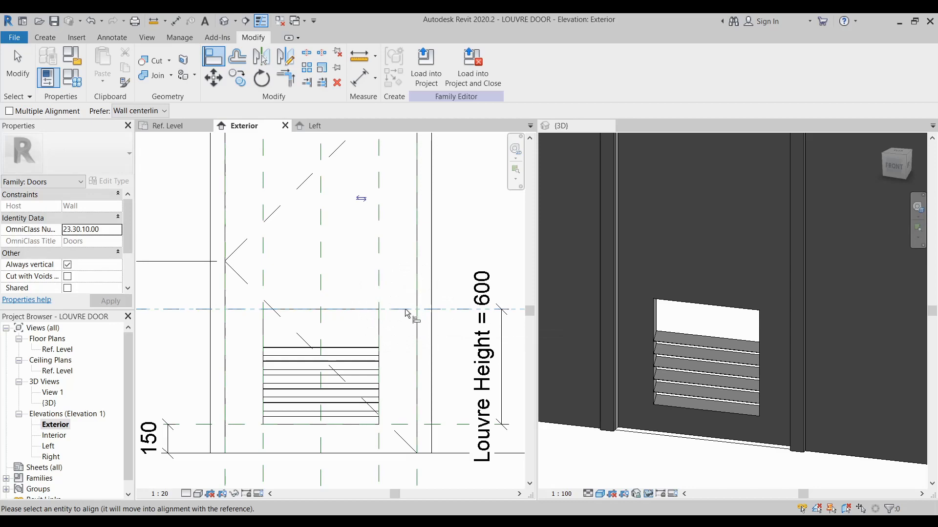
click(357, 351)
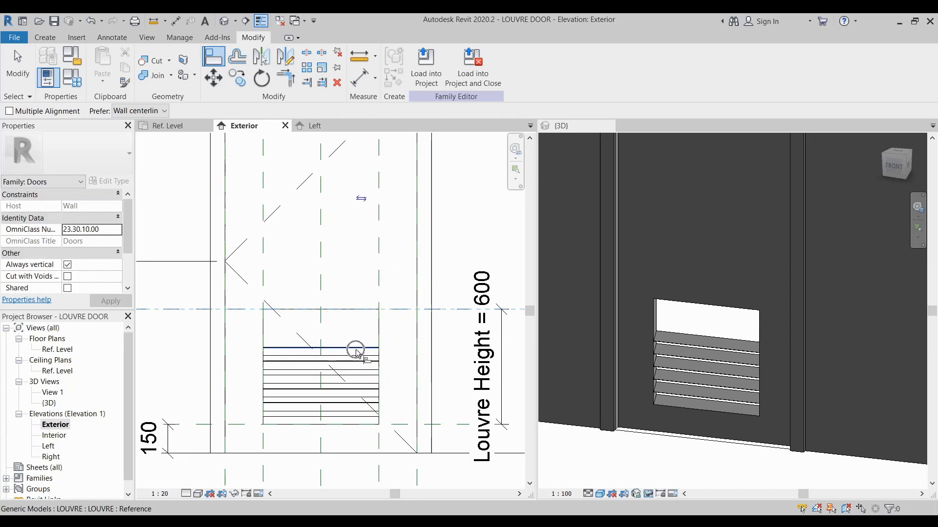
click(306, 326)
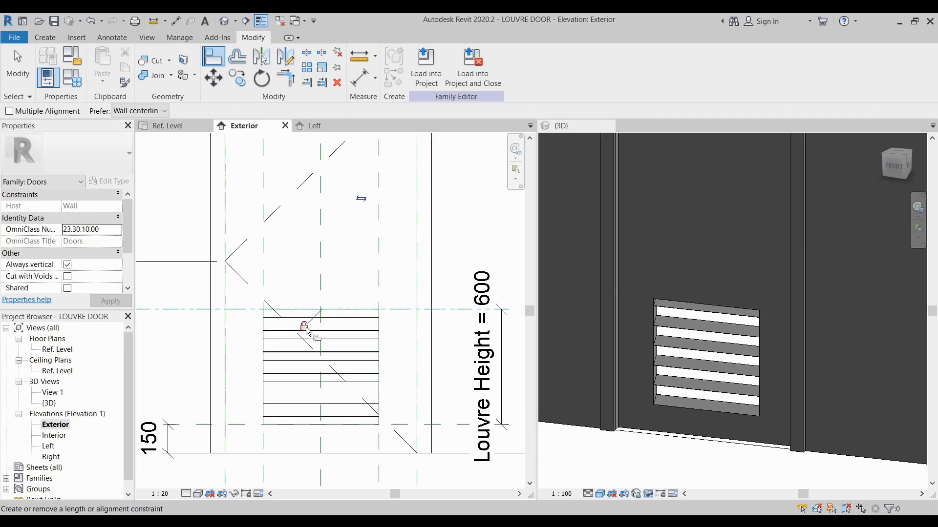
Inspect the spread of the slats across the door's louvre opening from an angle in the 3D view
shift+middle_drag(758, 417, 662, 374)
scroll(652, 414, down, 1)
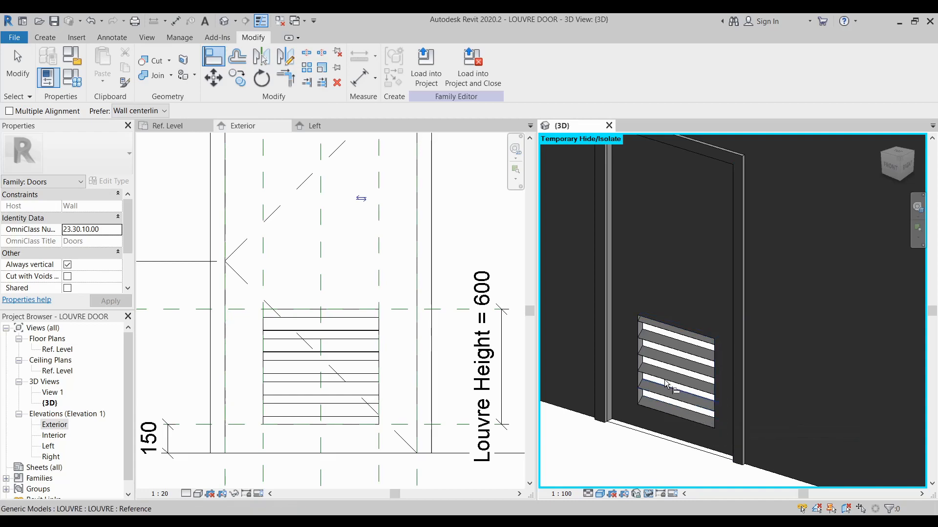
click(657, 347)
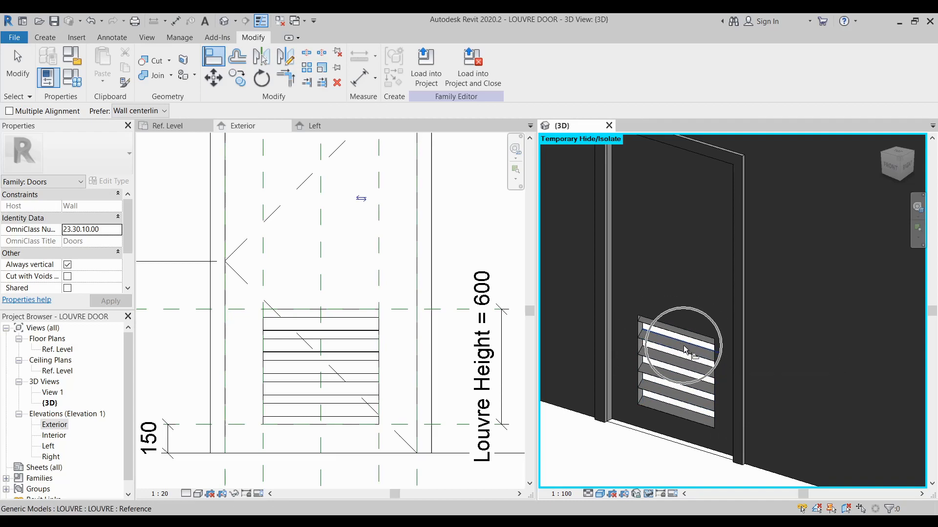
click(676, 369)
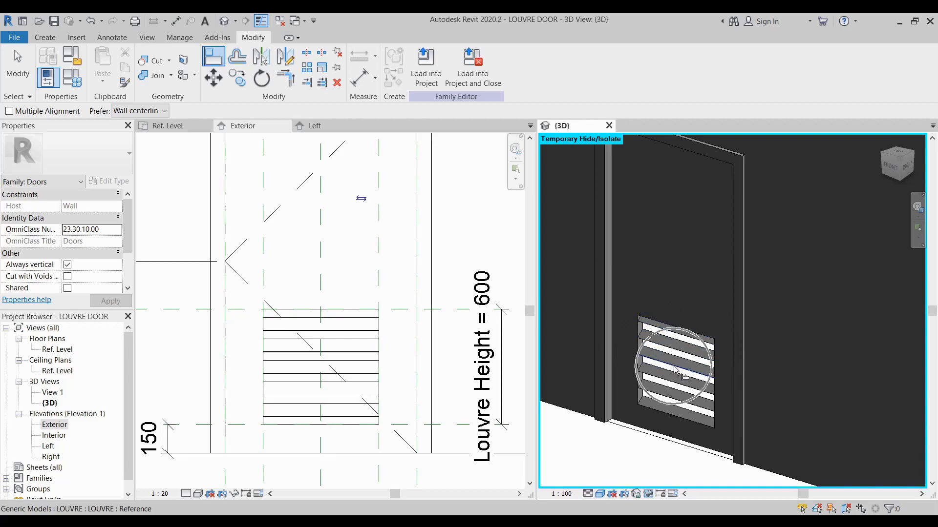
click(712, 426)
middle_drag(720, 427, 739, 435)
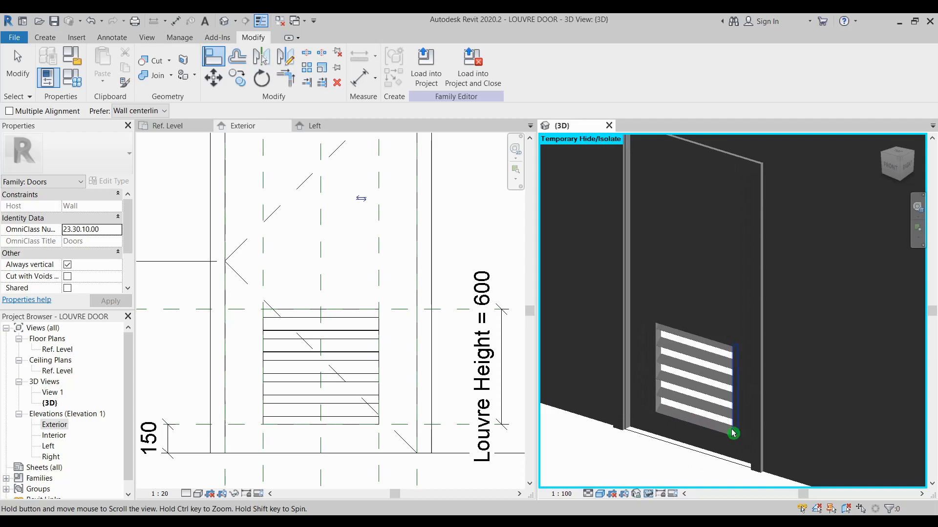
key(Escape)
key(Escape)
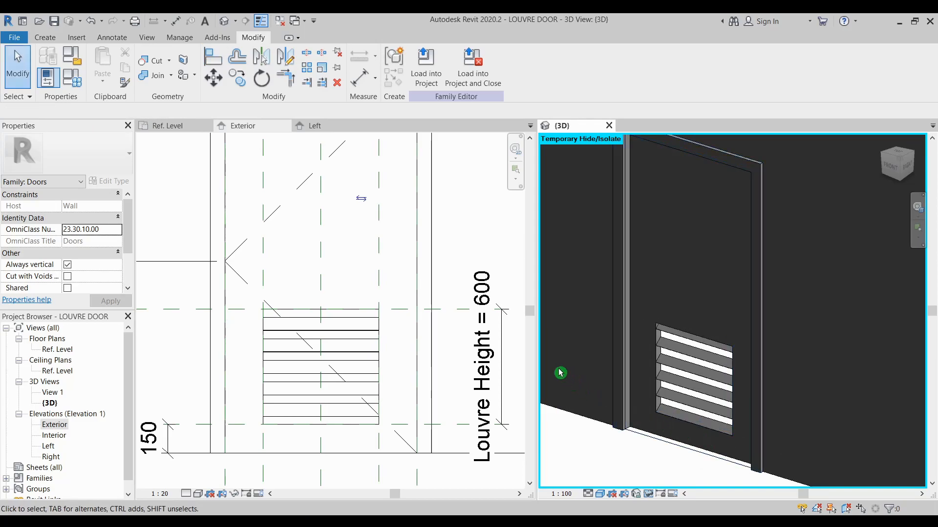
Label the slat array's count with a new family type parameter named No of louvre, grouped under Other
click(363, 338)
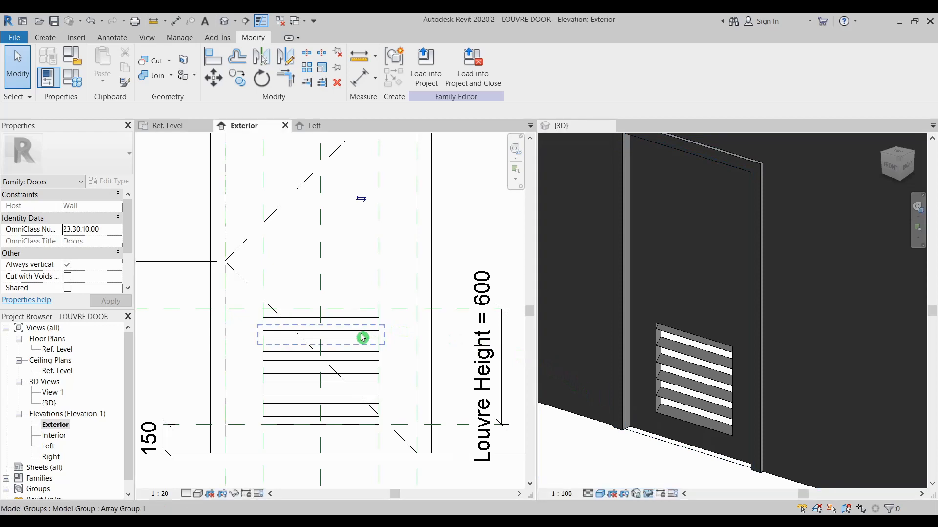
click(359, 332)
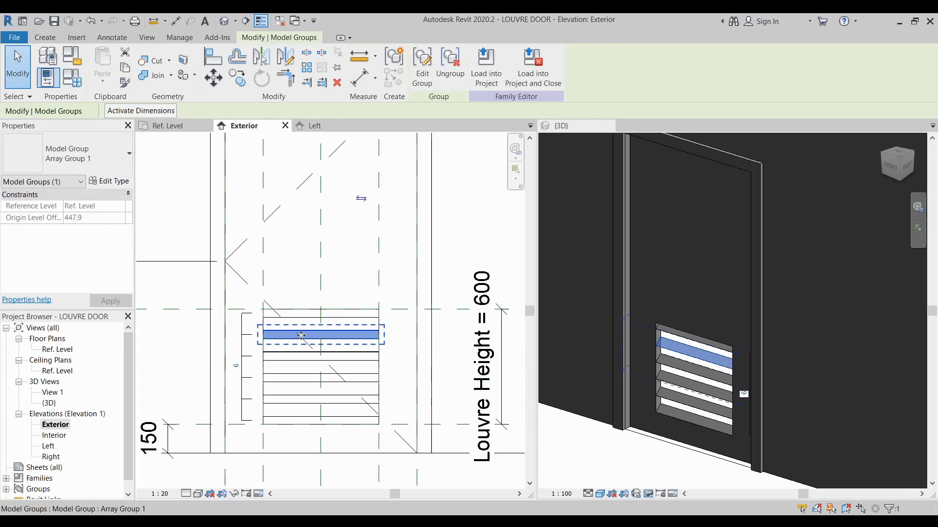
click(241, 341)
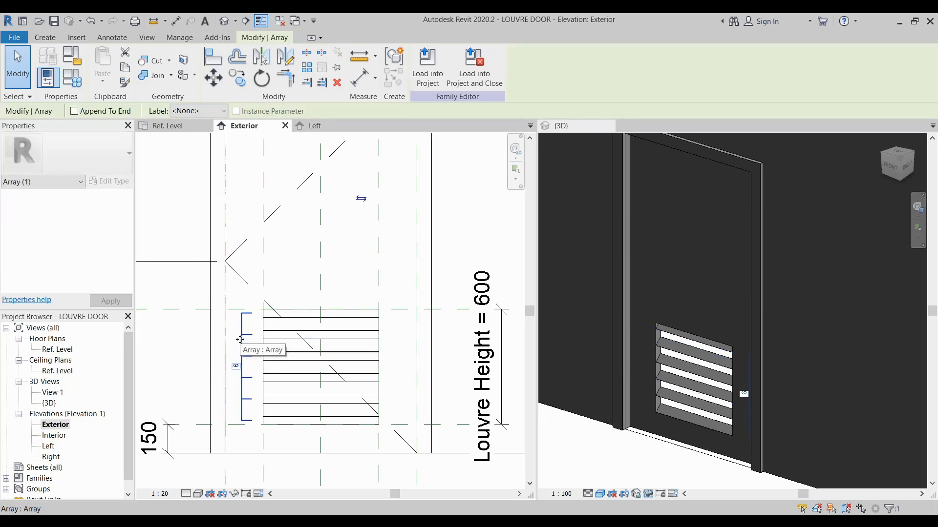
click(195, 111)
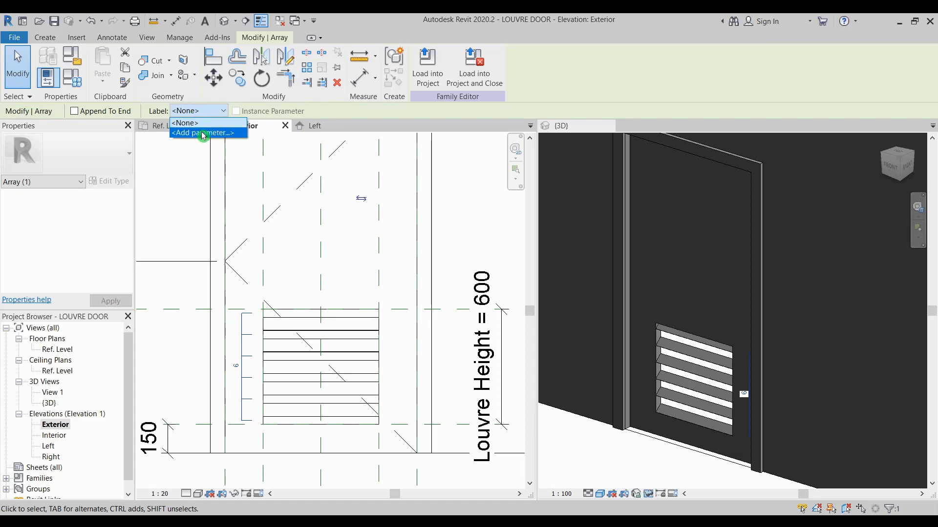
click(204, 133)
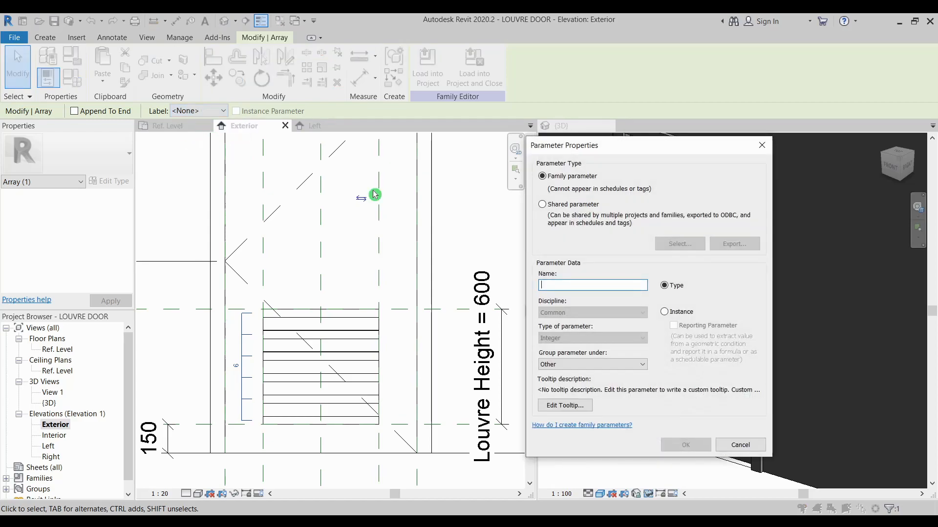
text(N)
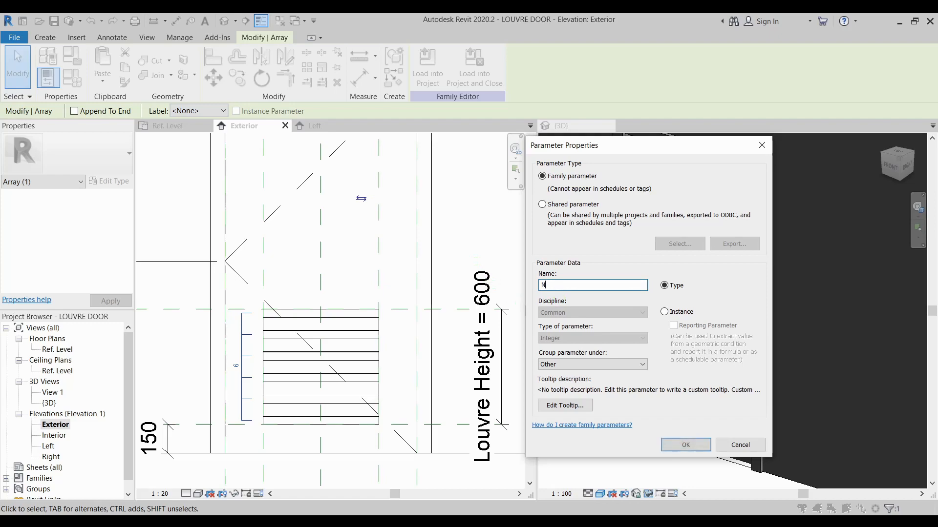
text(o of louvre)
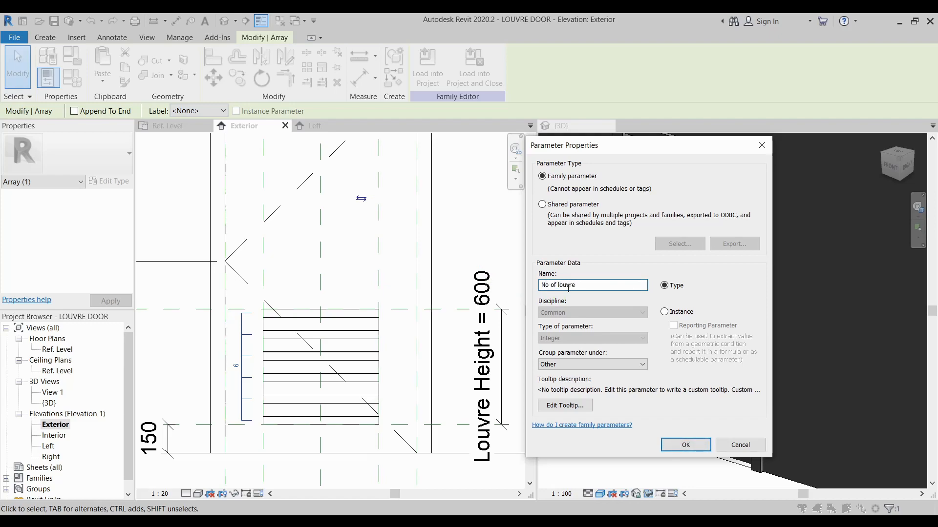
click(689, 445)
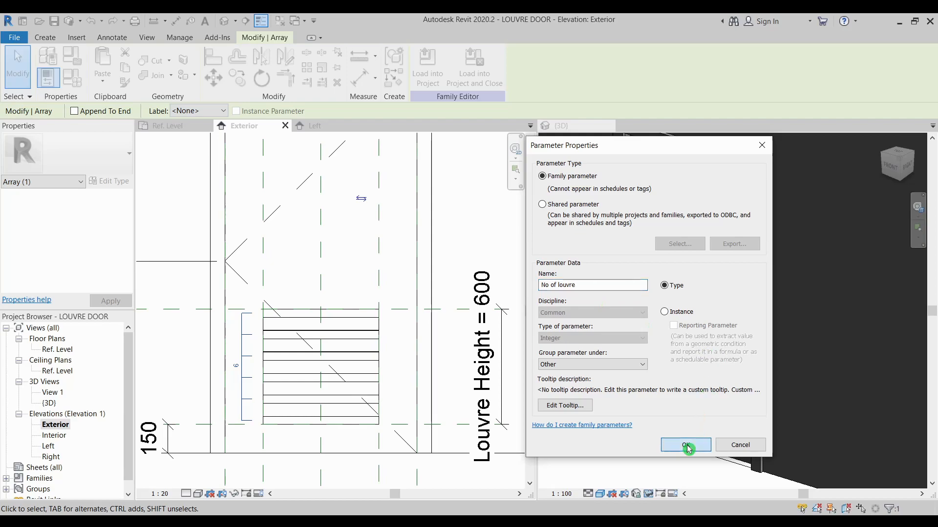
click(290, 271)
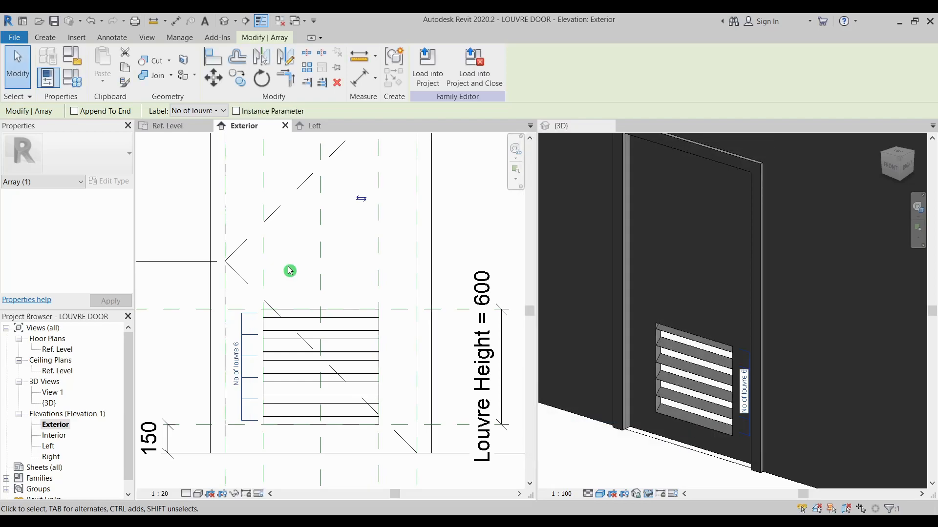
Open the family types, review the dimension and No of louvre parameters, and copy the parameter name Louvre Height
click(77, 85)
drag(416, 113, 195, 57)
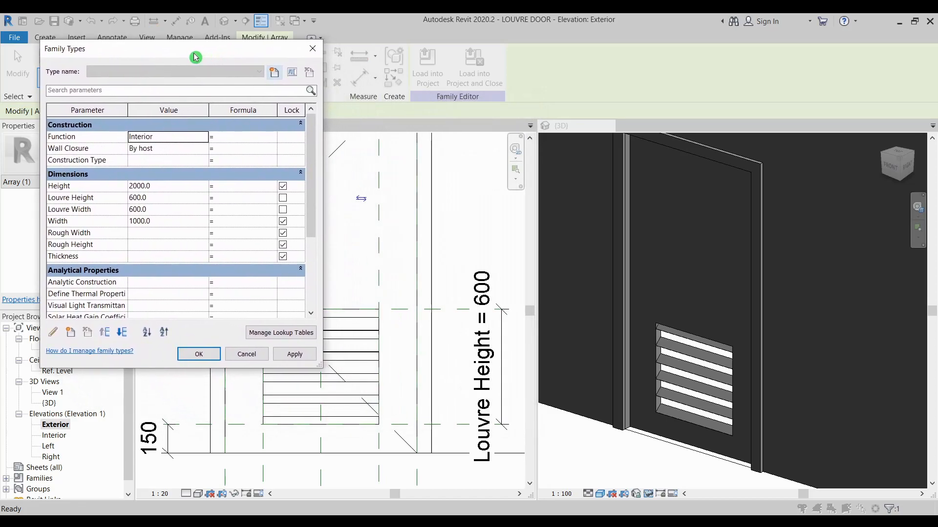
drag(313, 167, 239, 276)
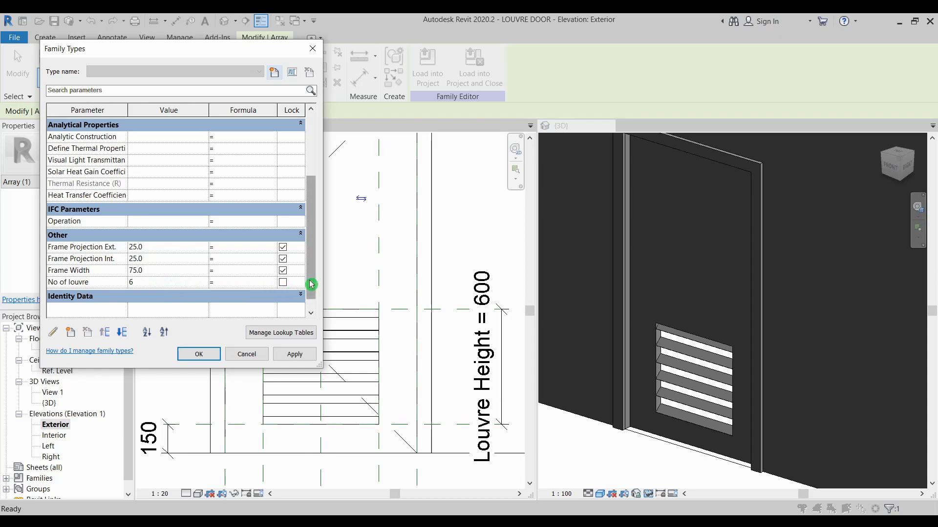
drag(311, 284, 310, 249)
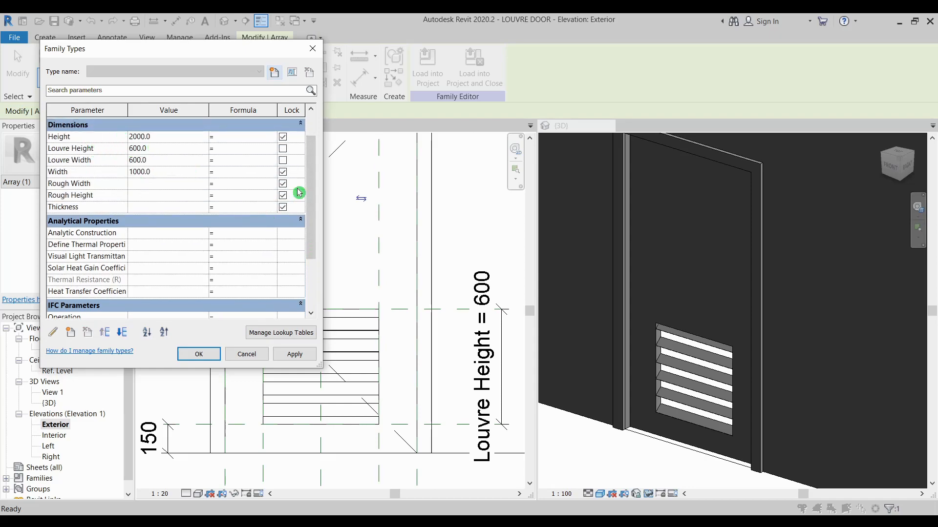
drag(309, 182, 309, 235)
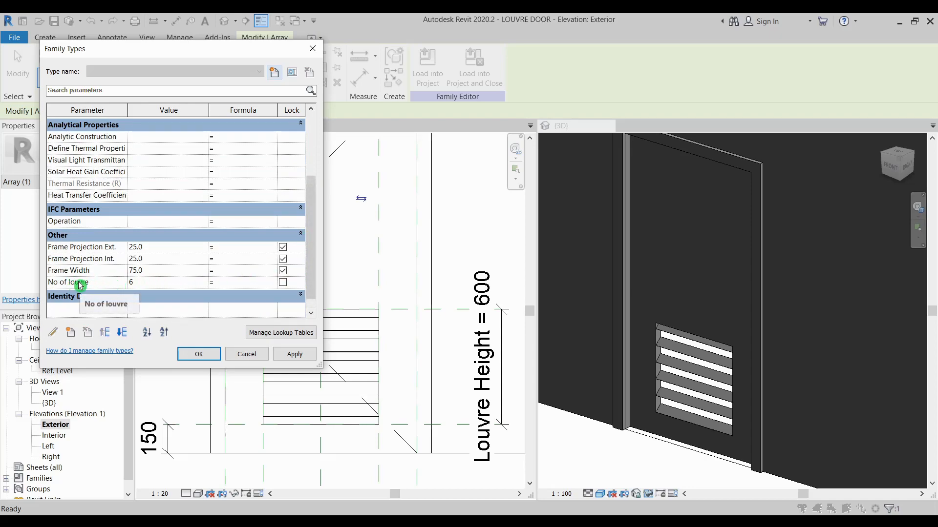
drag(314, 268, 314, 228)
click(104, 149)
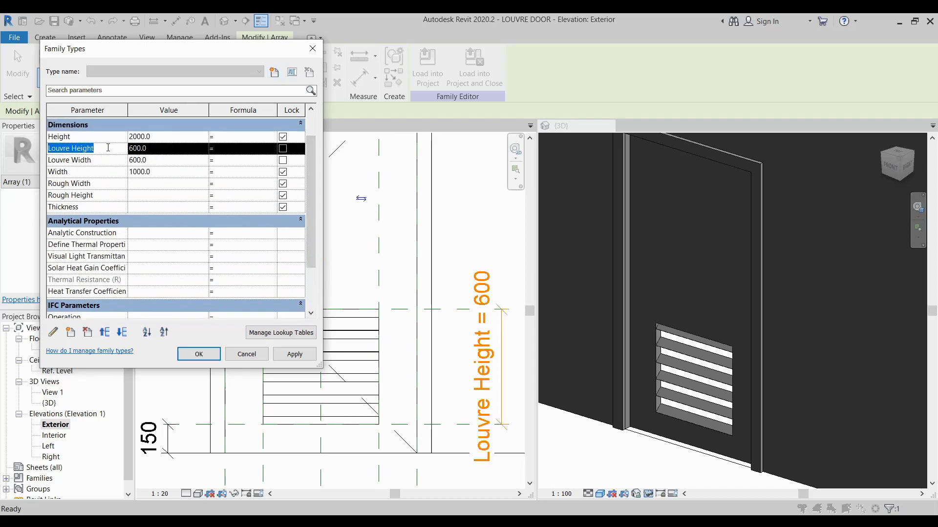
drag(95, 148, 48, 148)
drag(103, 147, 48, 148)
key(ctrl+c)
Set the No of louvre parameter's formula to Louvre Height/50 and apply it
drag(314, 198, 314, 184)
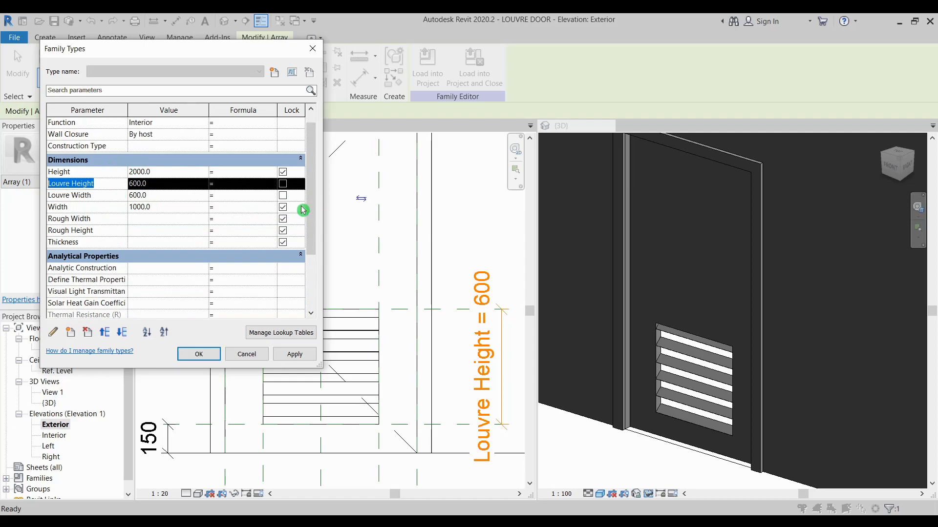
drag(310, 203, 300, 279)
click(235, 282)
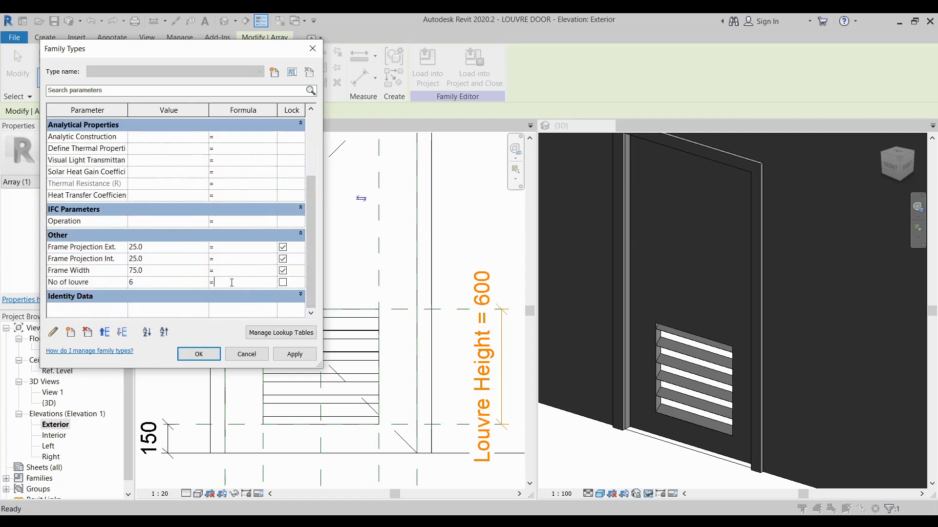
key(ctrl+v)
text(/)
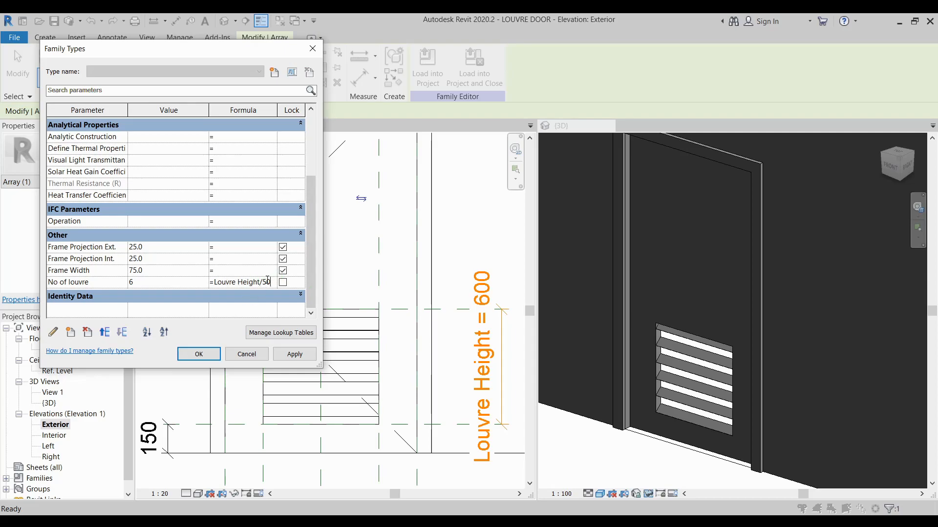
click(266, 278)
click(298, 355)
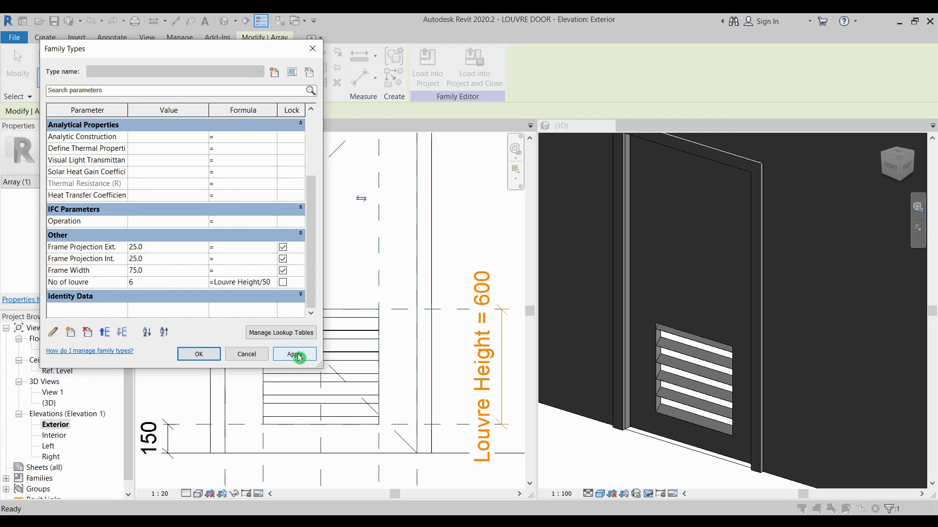
click(686, 398)
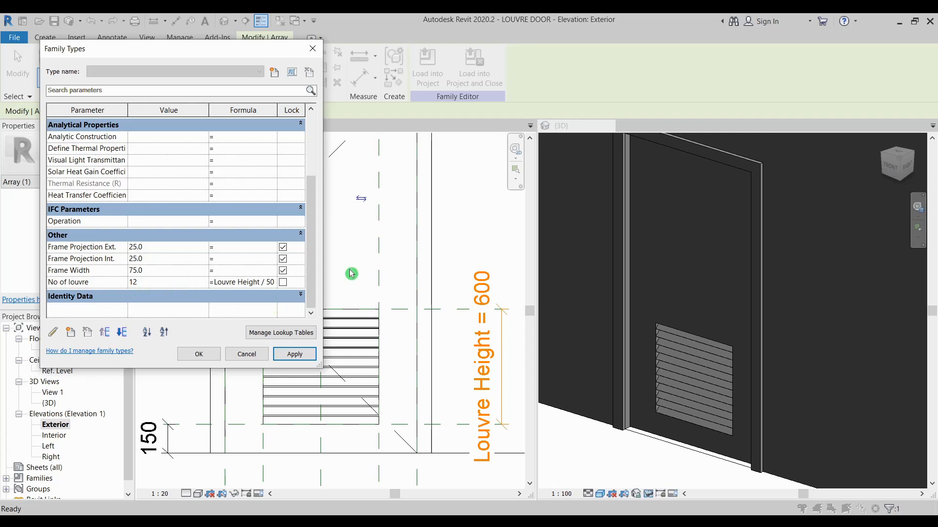
Set the Louvre Height parameter to 800 and apply it to the door
drag(312, 273, 315, 212)
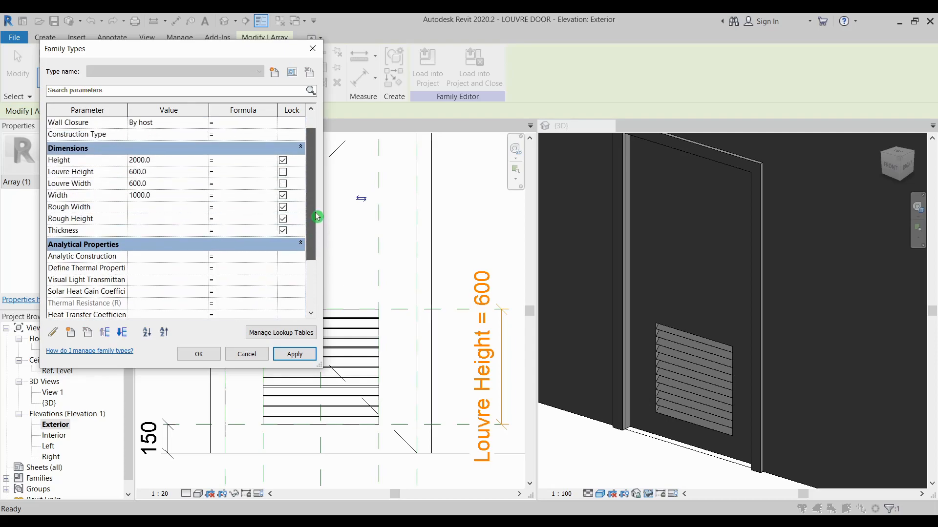
click(188, 174)
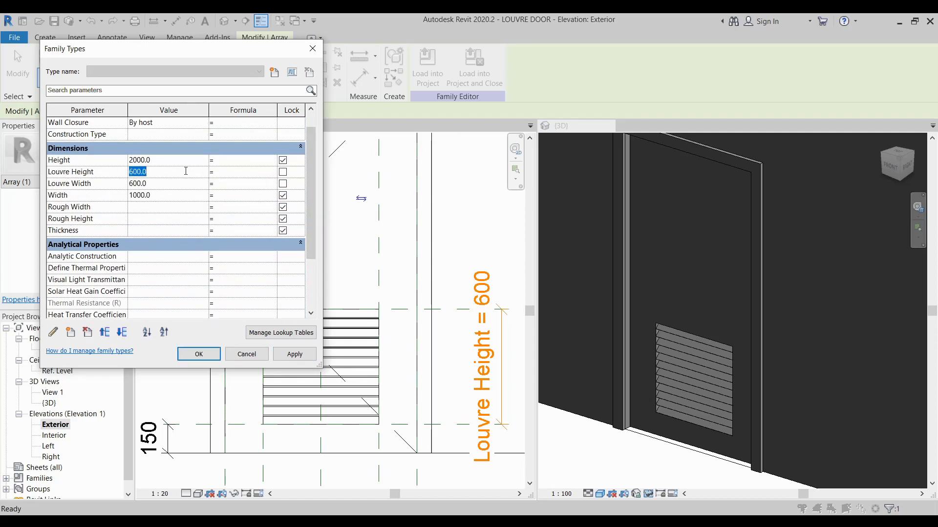
drag(148, 173, 116, 173)
text(800)
click(151, 194)
click(297, 354)
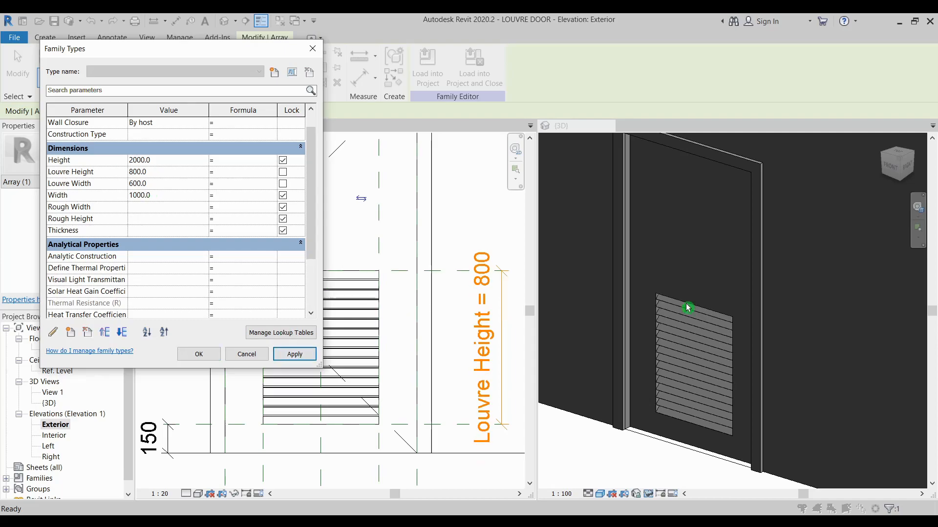
Test the Louvre Height parameter by applying 500 and 600 to the door one after the other
drag(310, 191, 306, 259)
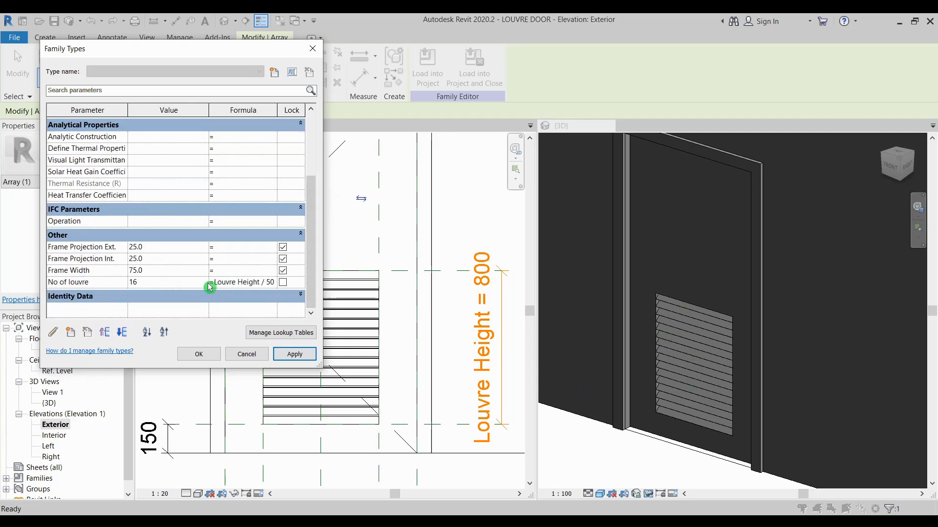
scroll(312, 232, up, 1)
scroll(312, 232, up, 3)
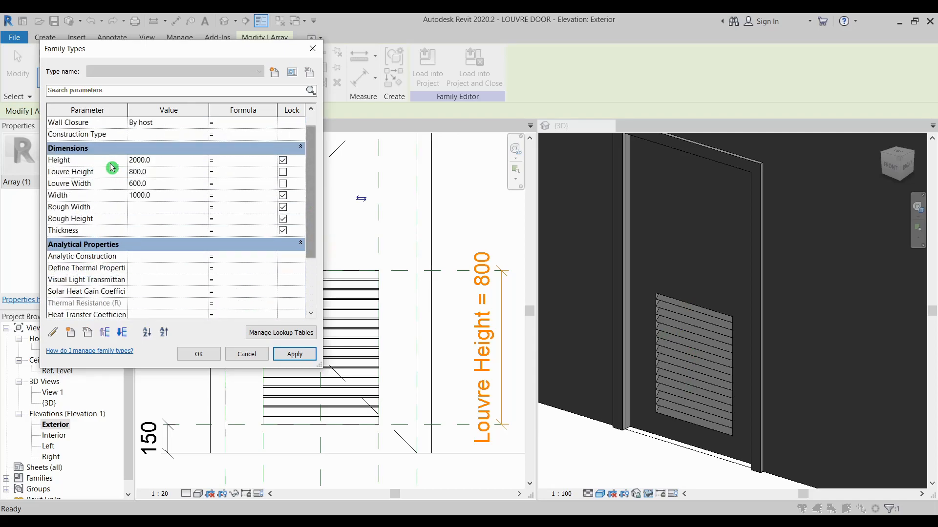
drag(312, 194, 305, 261)
drag(312, 212, 310, 161)
click(180, 184)
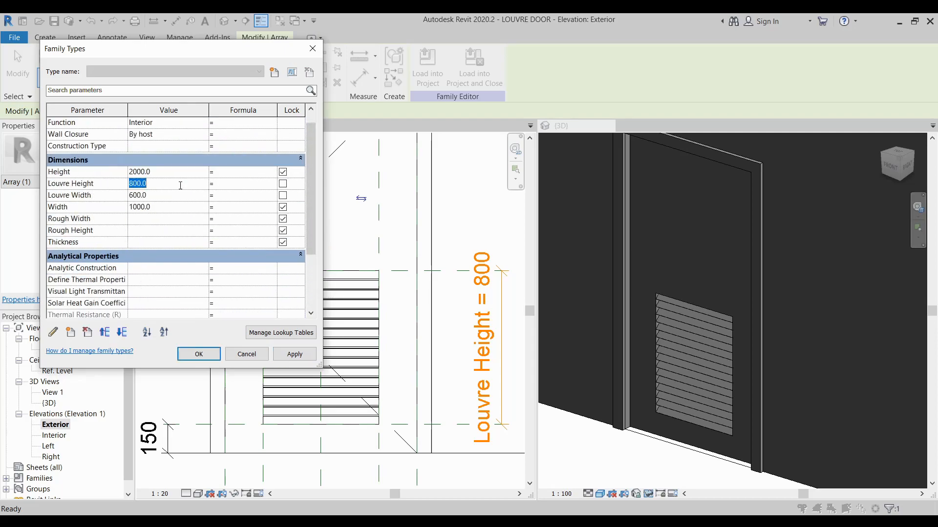
text(500)
click(295, 355)
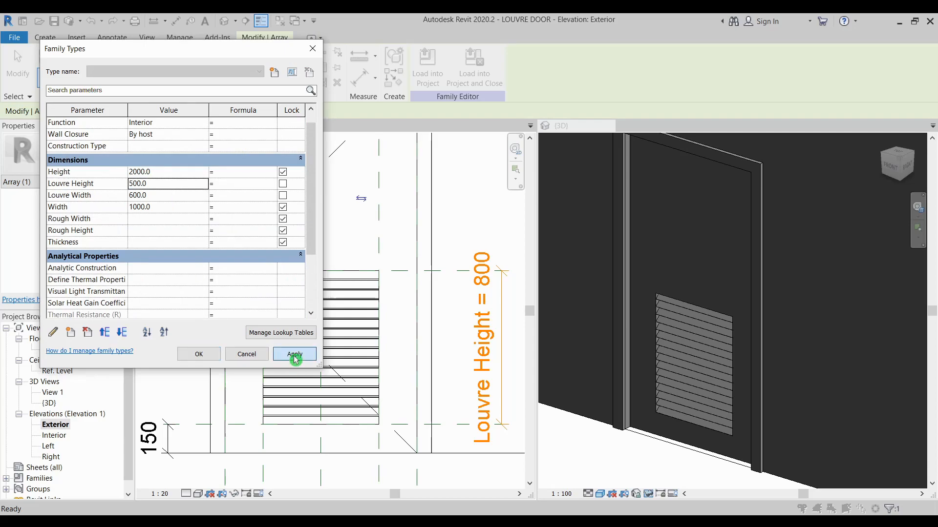
click(180, 184)
text(600)
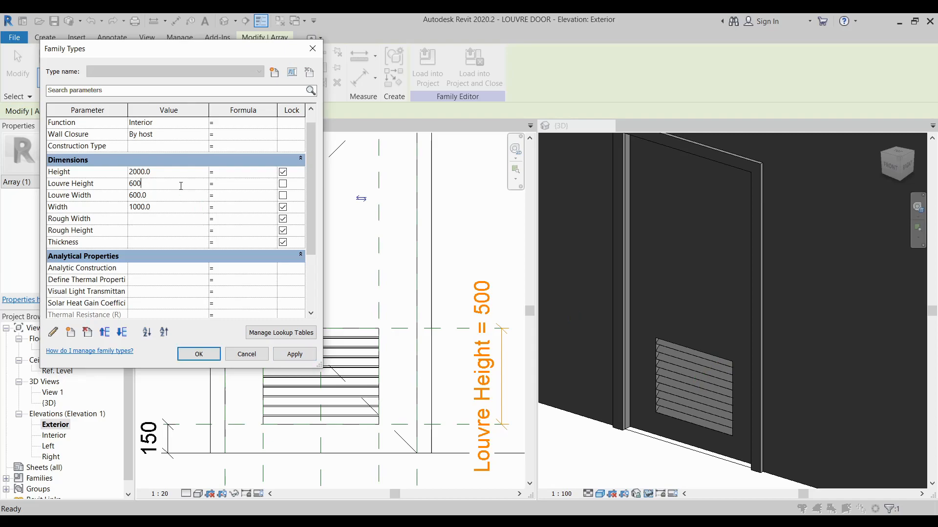
click(297, 355)
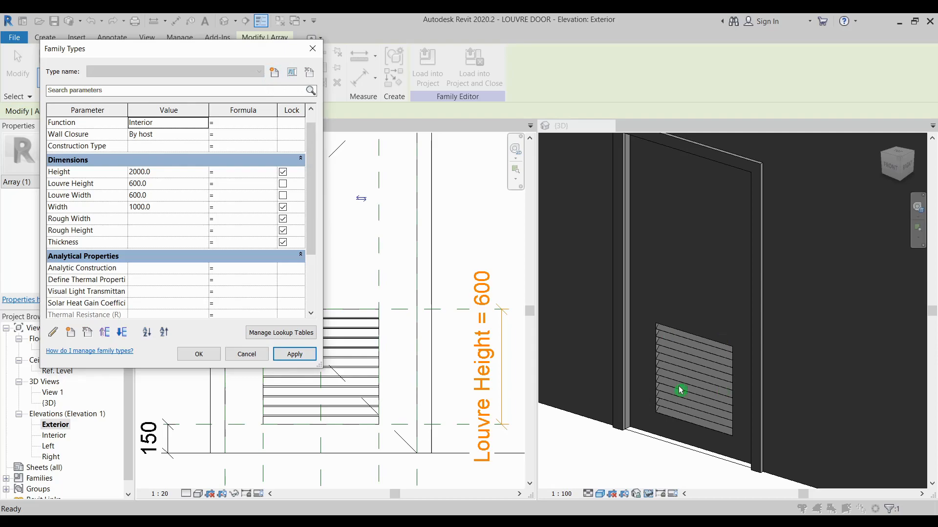
Create a new family type named 2100x900mm
click(276, 74)
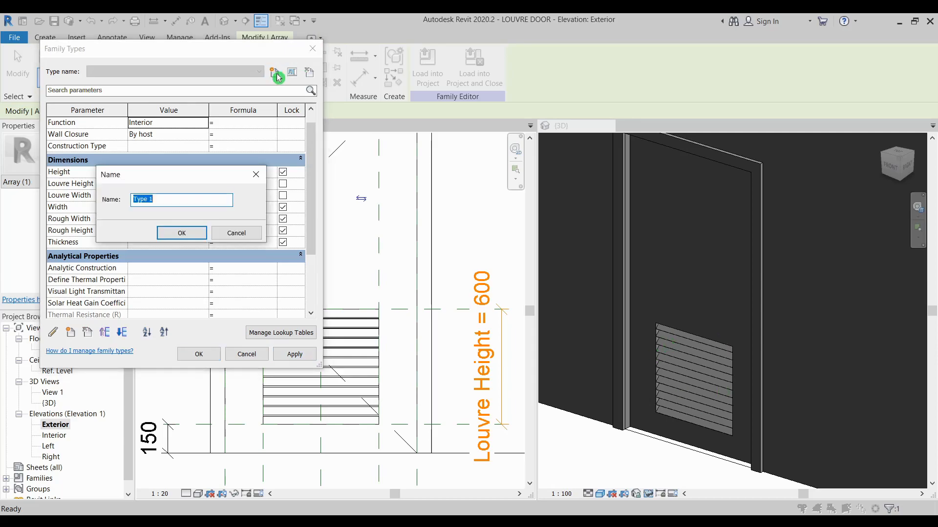
drag(206, 174, 366, 240)
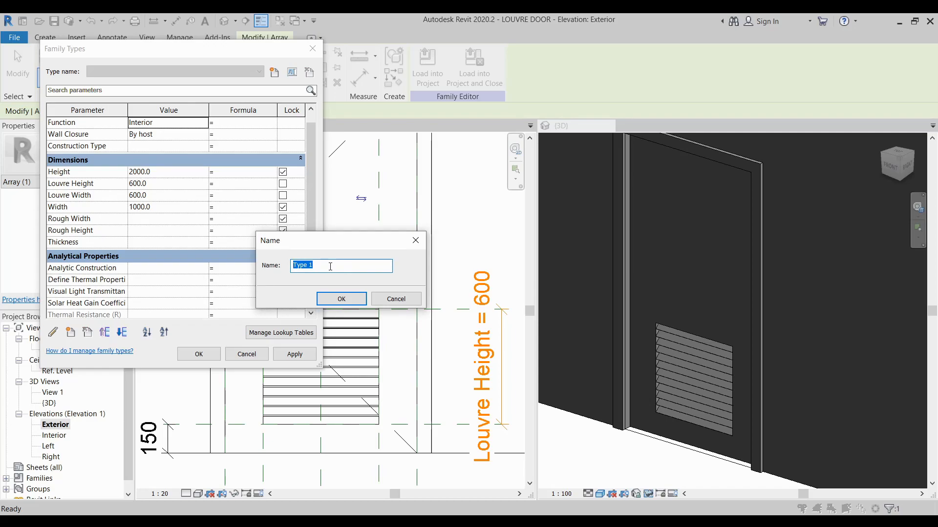
text(2100x900mm)
click(352, 299)
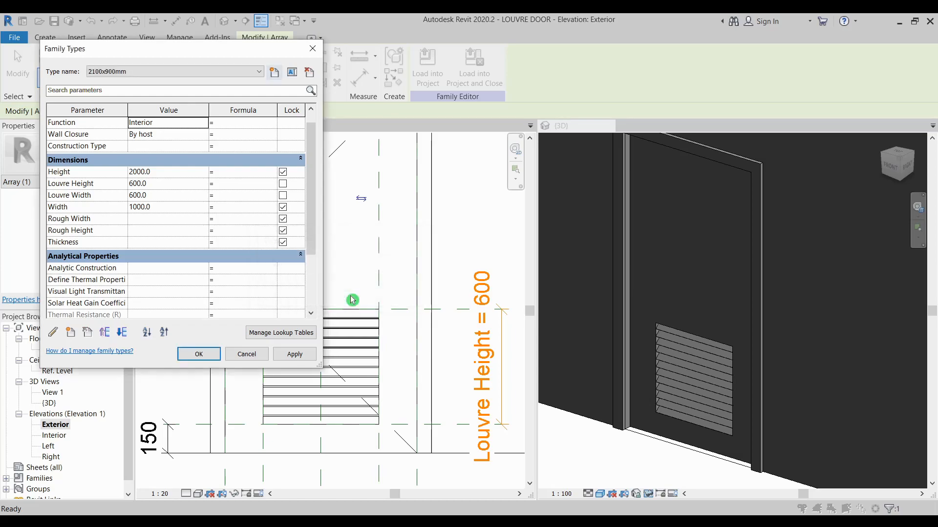
Set the 2100x900mm type's Height to 2100 and Width to 900, and apply the changes
click(185, 172)
text(2100)
click(170, 209)
text(900)
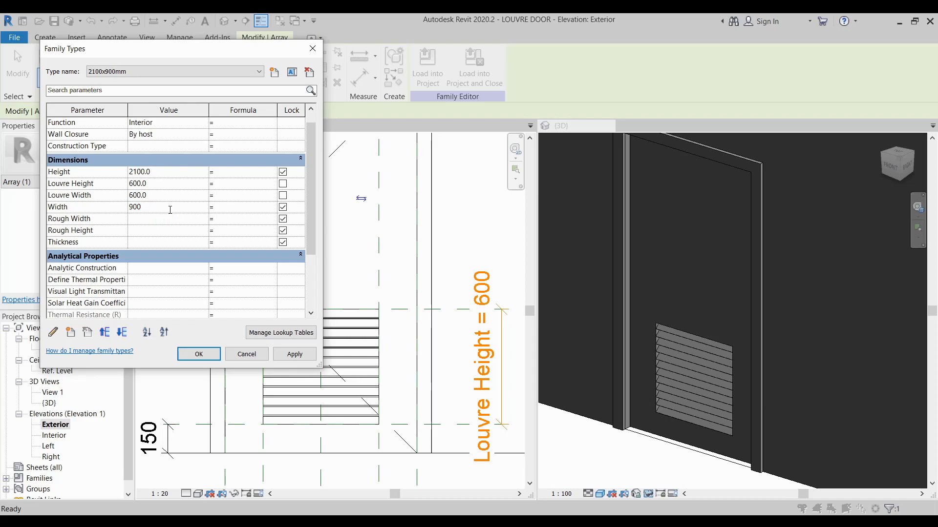
click(293, 355)
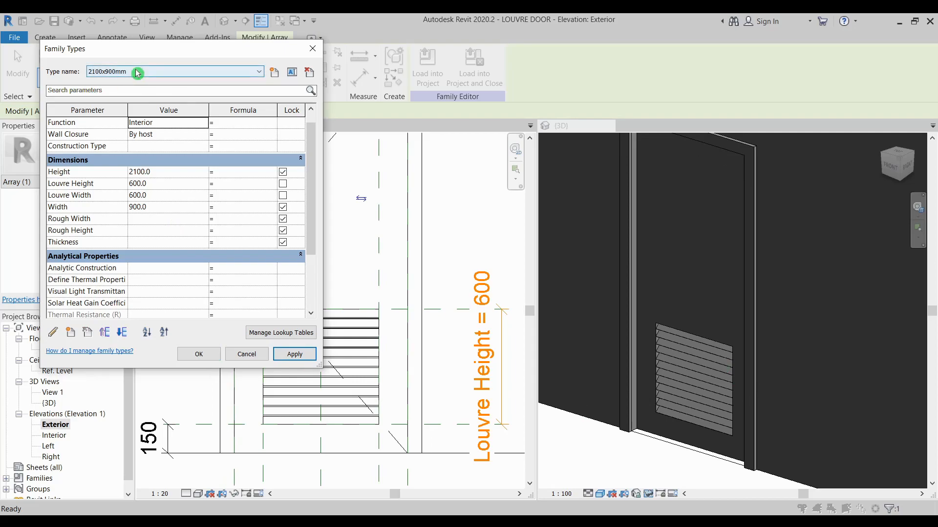
Set both Louvre Width and Louvre Height to 500 for the 2100x900mm type and apply
click(176, 197)
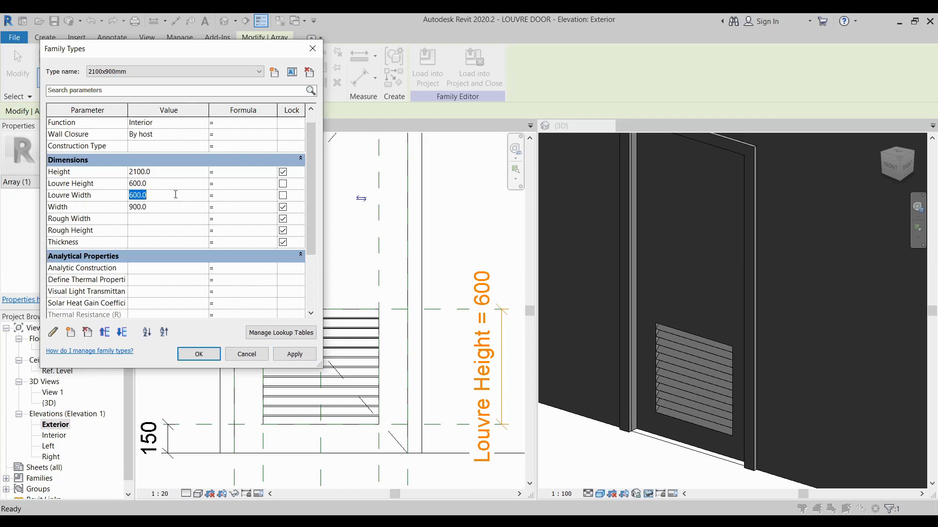
text(500)
click(178, 184)
text(500)
click(301, 355)
click(302, 354)
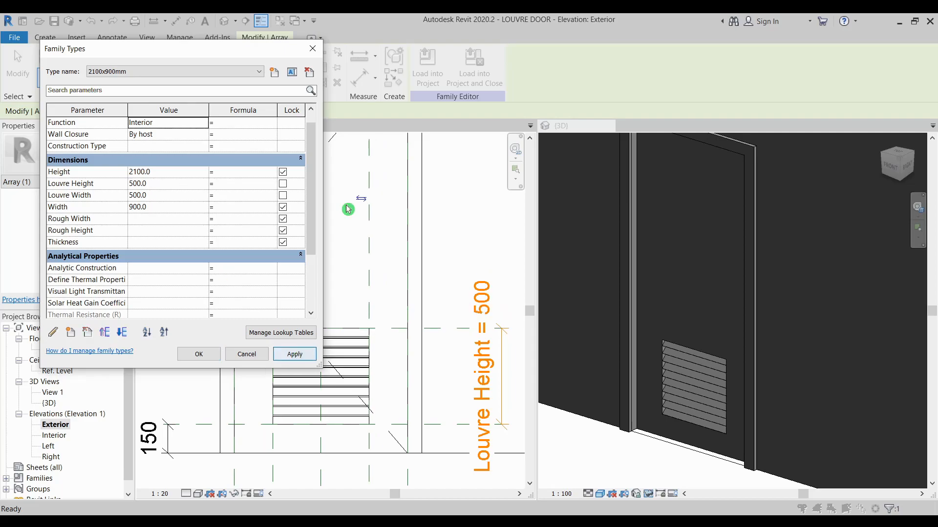
Add another family type named 2100x800mm
click(274, 73)
drag(319, 266, 292, 267)
text(2100x800mm)
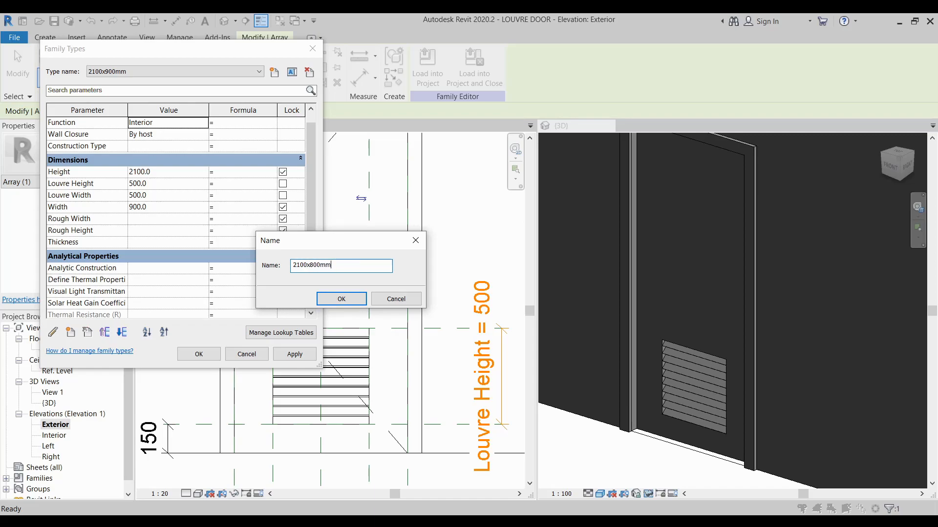
key(Return)
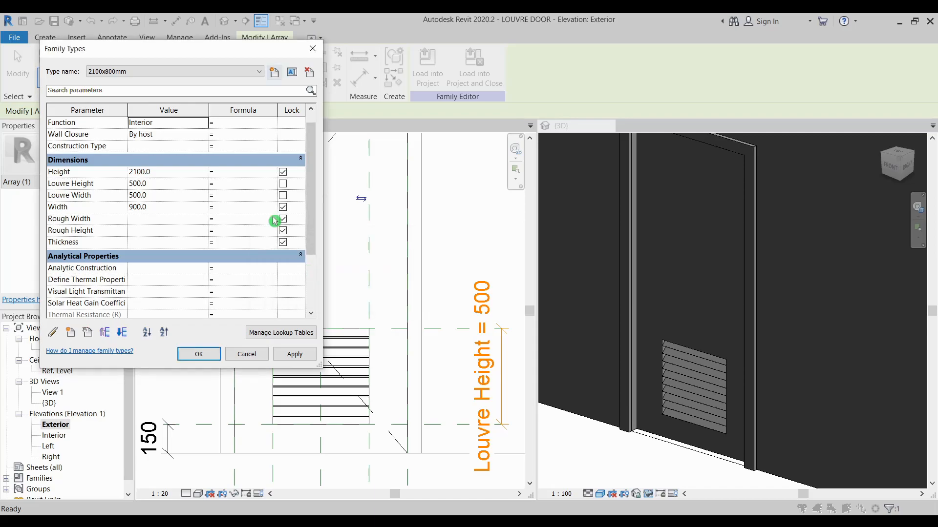
Give the 2100x800mm type a Width of 800 and a Louvre Height and Louvre Width of 400, and apply
click(180, 208)
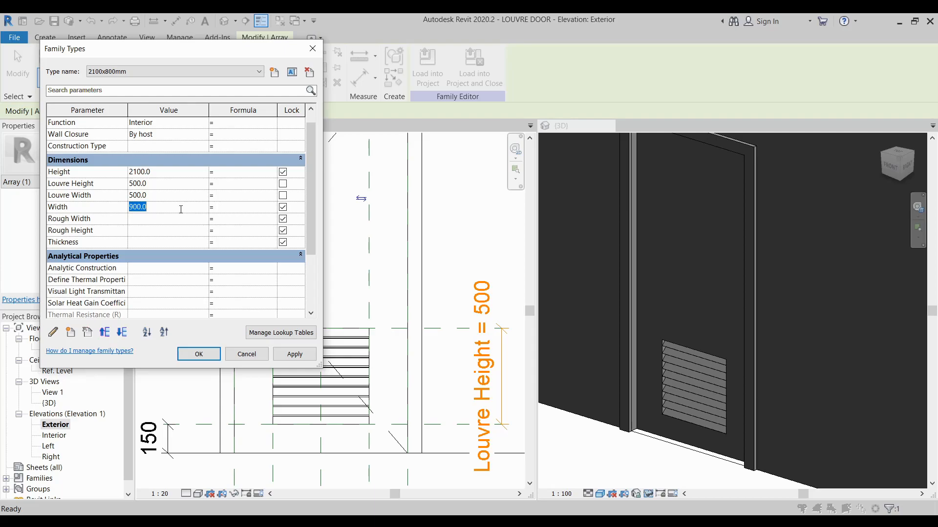
text(800)
click(173, 184)
text(400)
click(172, 195)
text(400)
click(296, 356)
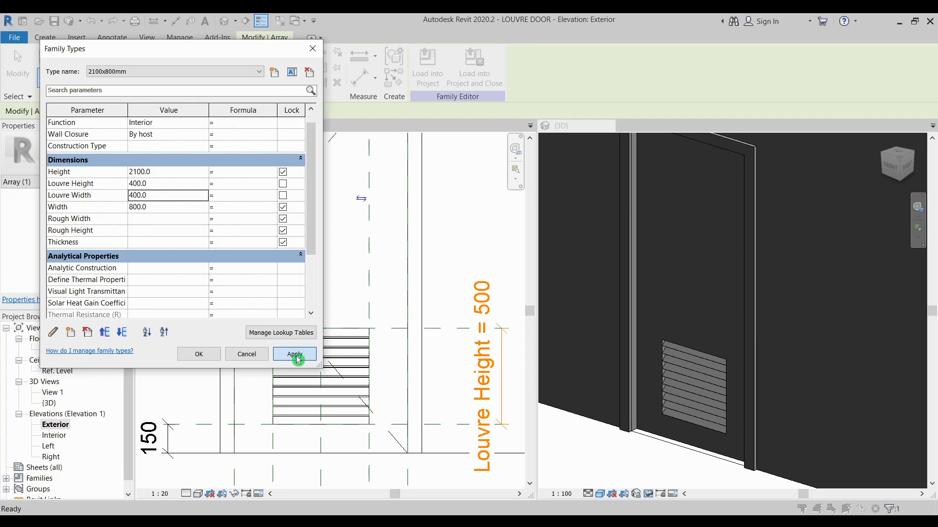
Add a third family type named 2100x600mm
click(153, 77)
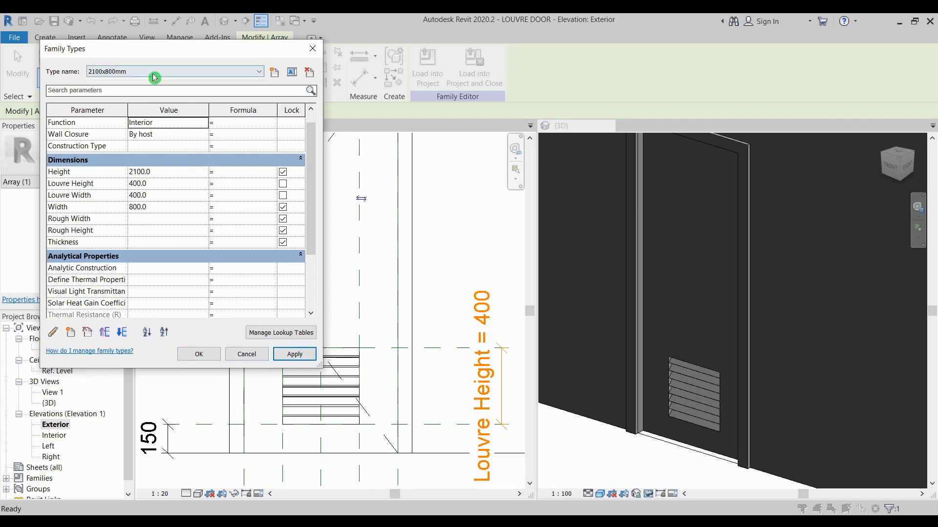
click(275, 73)
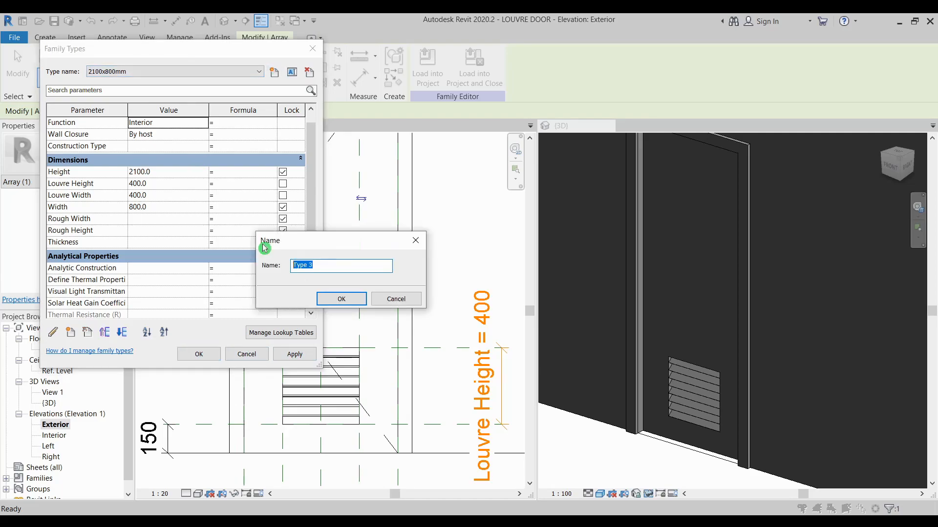
text(2100x600mm)
click(342, 299)
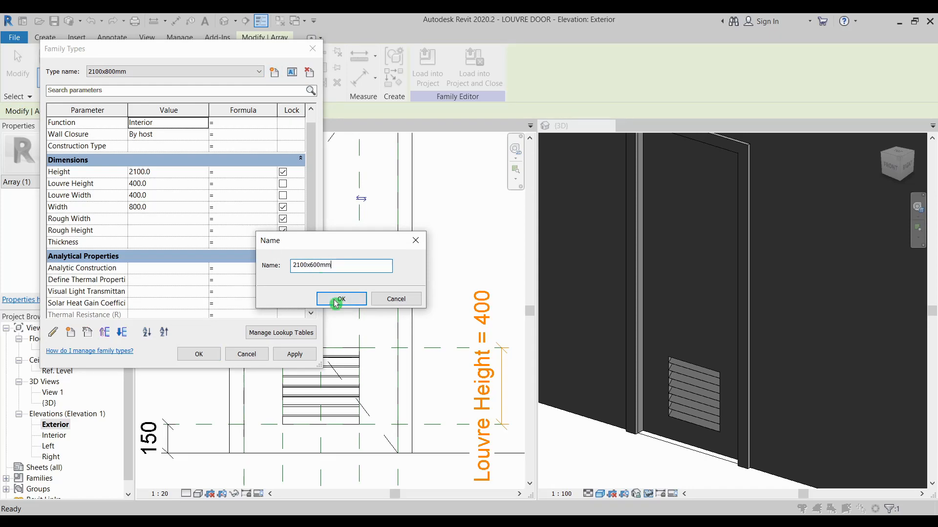
Set the 2100x600mm type's Width to 600 and its Louvre Height and Louvre Width to 350, then apply and close the family types
click(171, 209)
double_click(171, 210)
text(600)
click(173, 185)
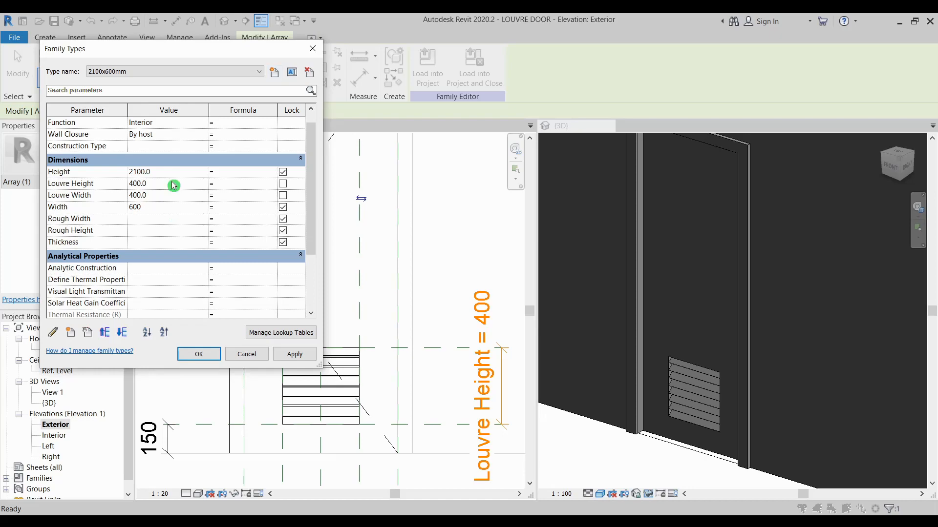
double_click(173, 185)
text(350)
double_click(186, 195)
text(350)
click(309, 353)
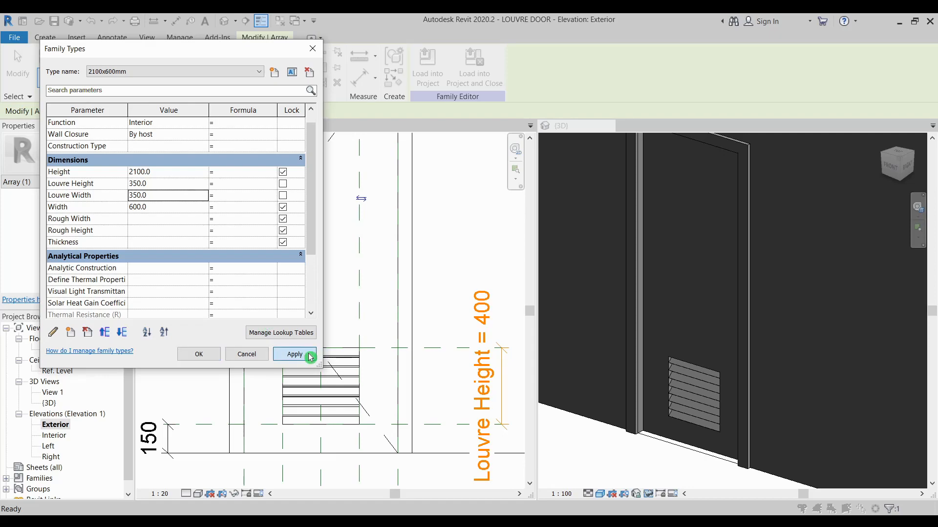
click(210, 354)
Load the louvre door family into Project1 and dismiss the save reminder without saving
middle_drag(463, 278, 423, 298)
scroll(445, 325, down, 1)
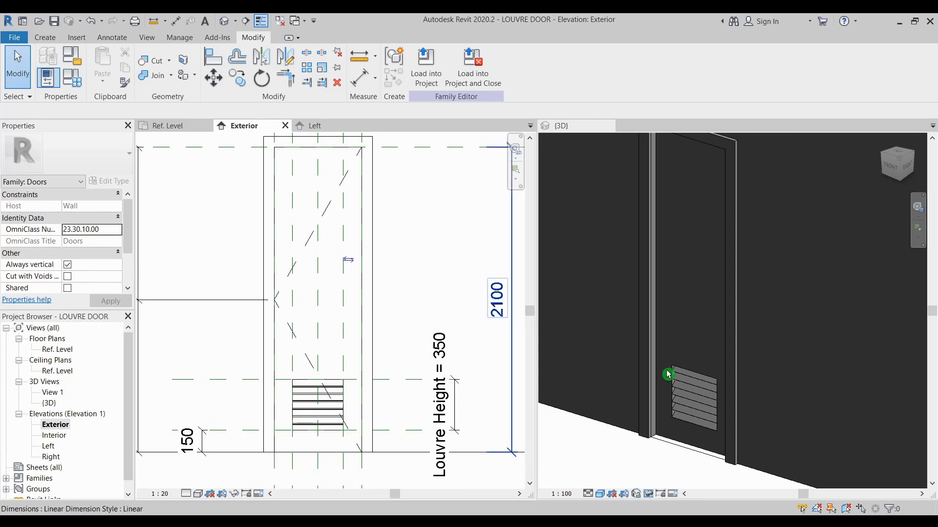
click(676, 320)
scroll(679, 307, down, 1)
middle_drag(686, 295, 673, 338)
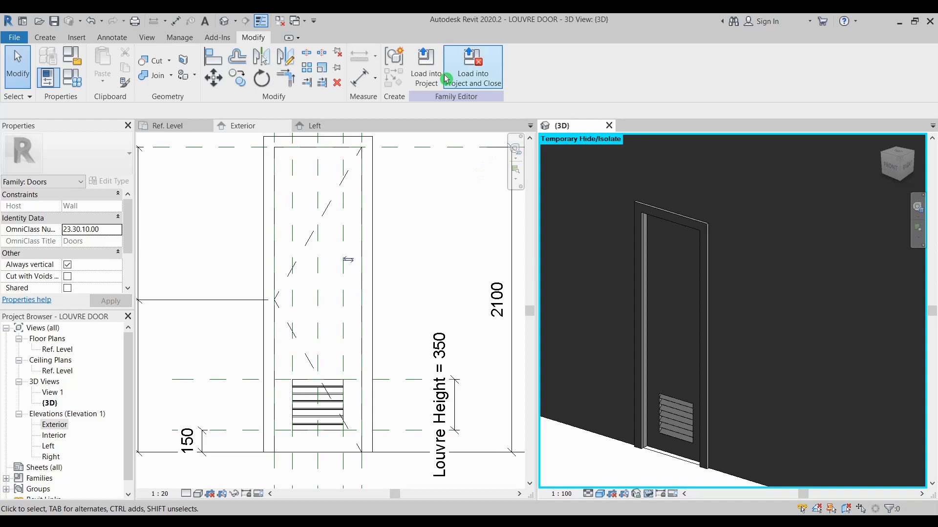
click(429, 73)
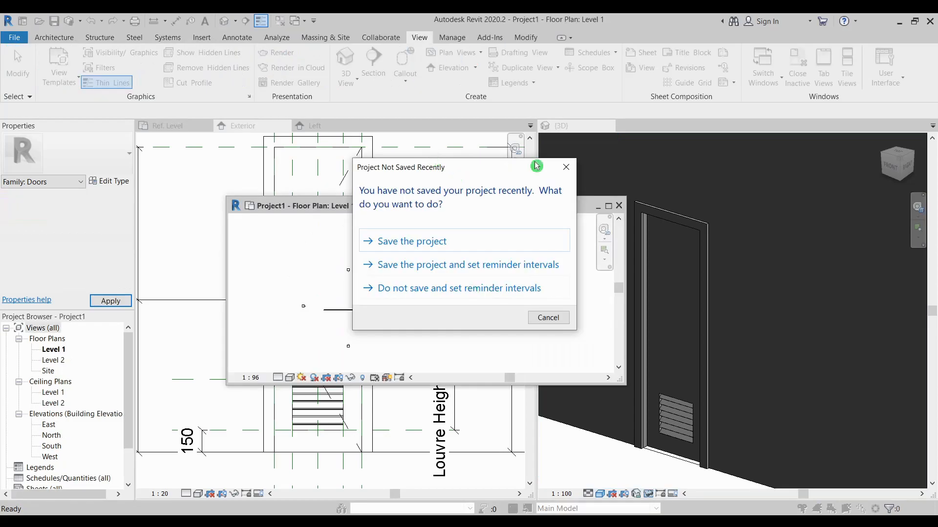
click(566, 167)
Open the project's default 3D view and move the floating Level 1 floor plan window out of its way
click(609, 206)
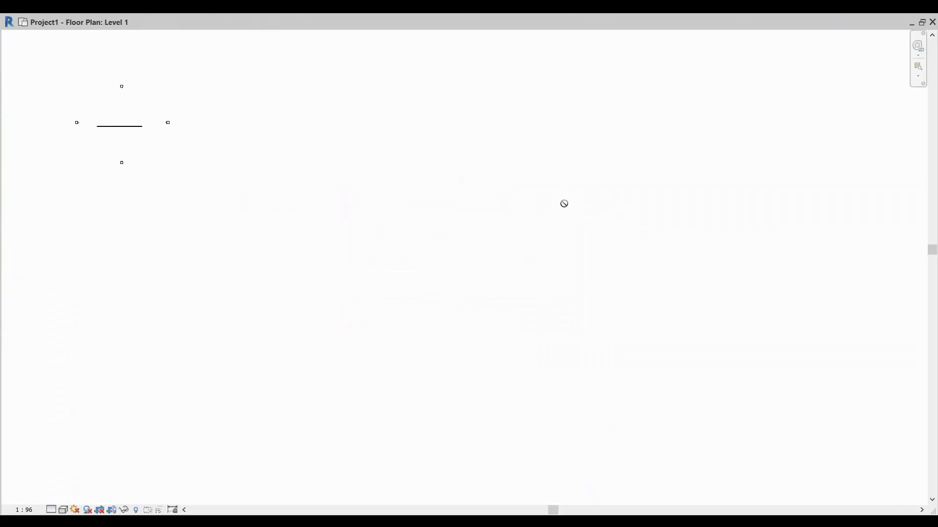
middle_drag(564, 204, 715, 262)
click(924, 23)
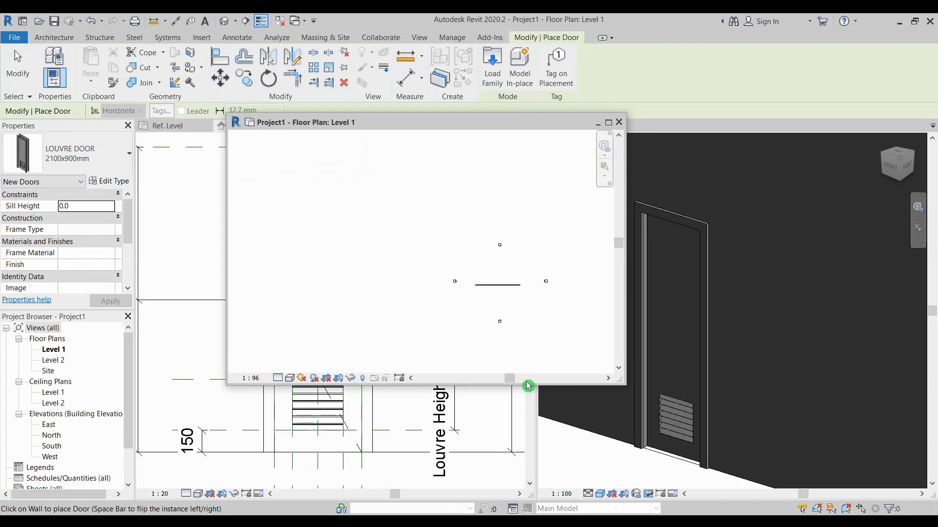
drag(528, 387, 528, 479)
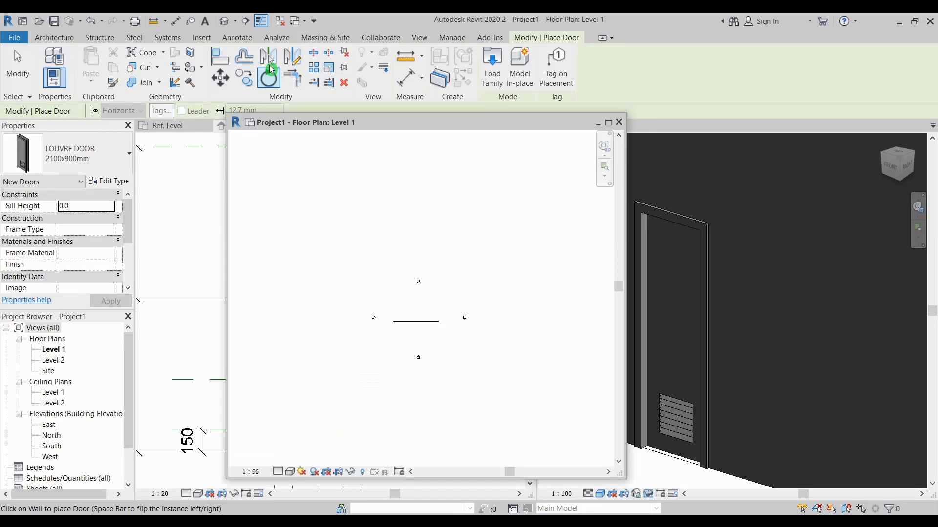
click(223, 21)
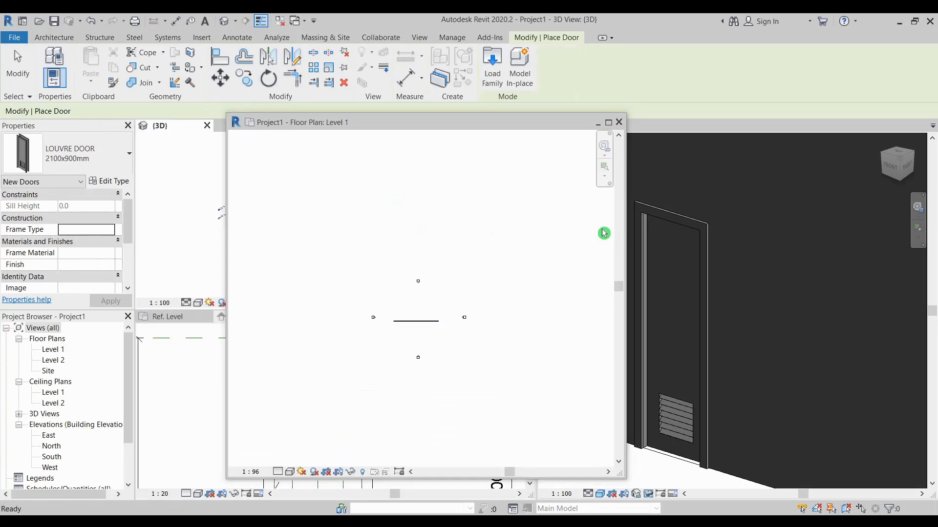
drag(561, 123, 726, 178)
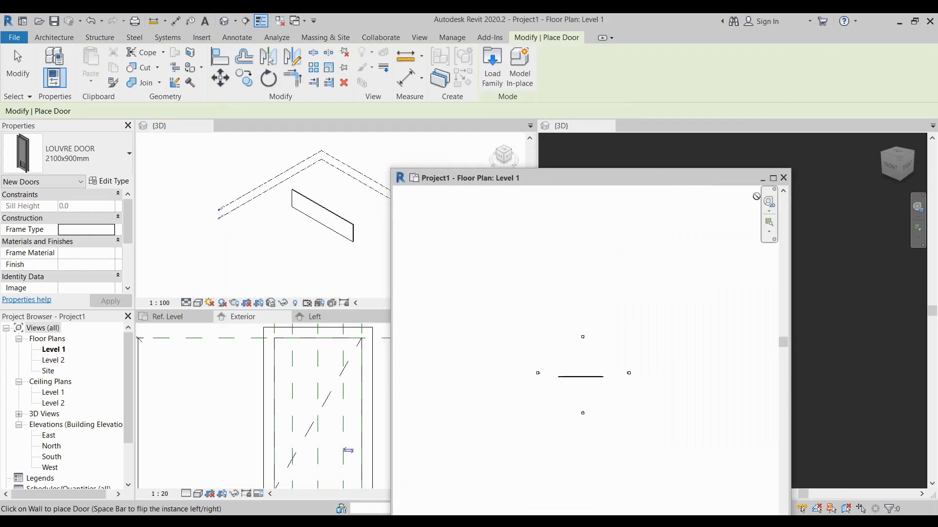
click(811, 189)
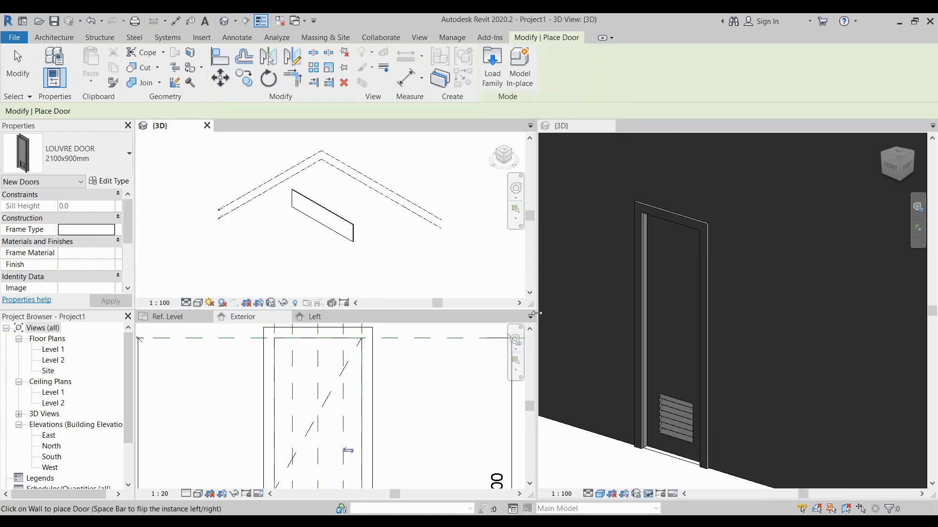
click(578, 354)
Place three LOUVRE DOOR 2100x900mm instances side by side along the wall in the 3D view and end door placement
scroll(313, 224, up, 3)
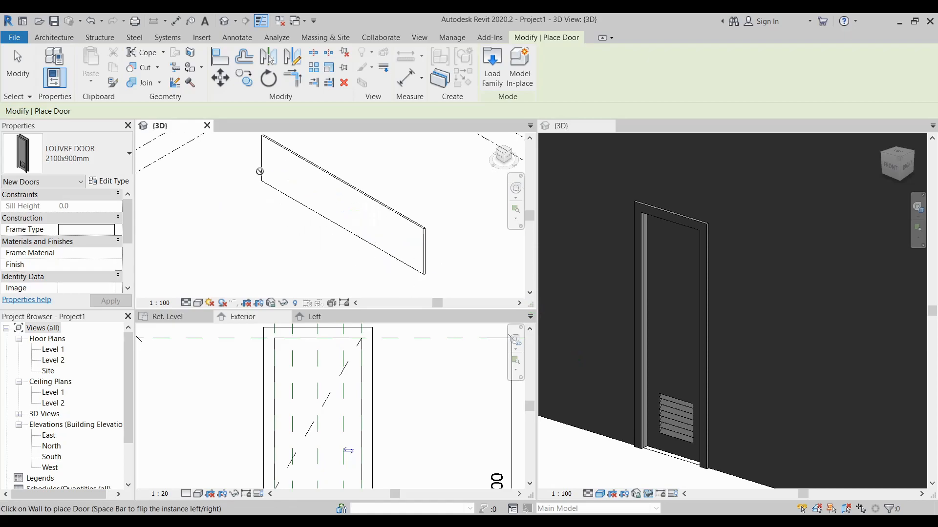
scroll(260, 172, up, 2)
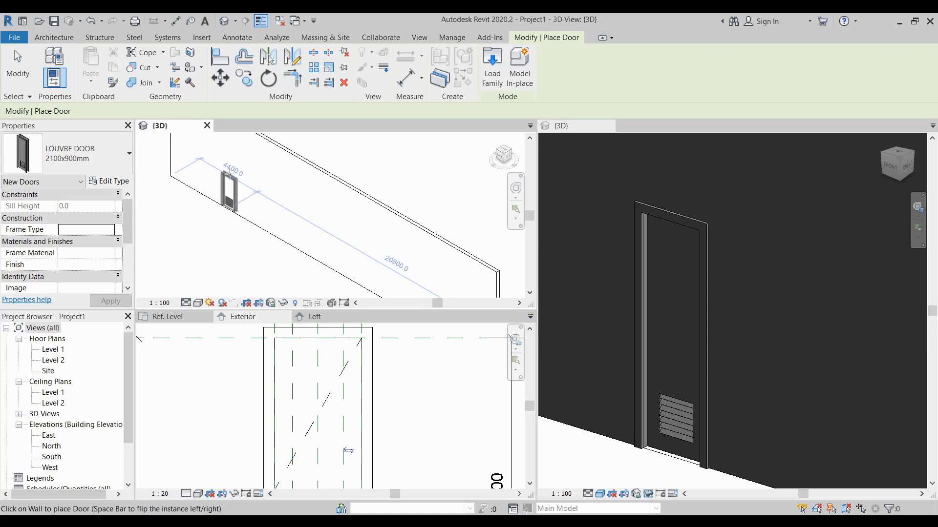
click(238, 184)
click(270, 209)
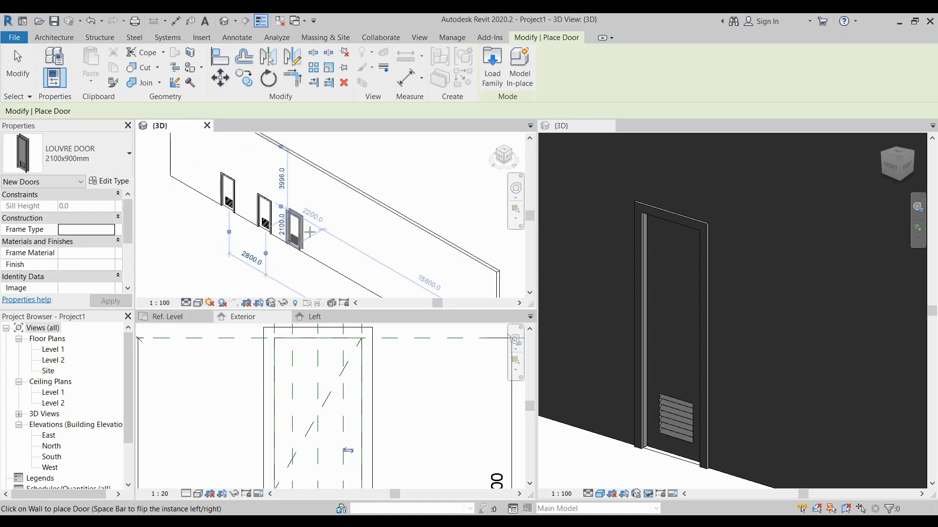
click(311, 234)
key(Escape)
key(Escape)
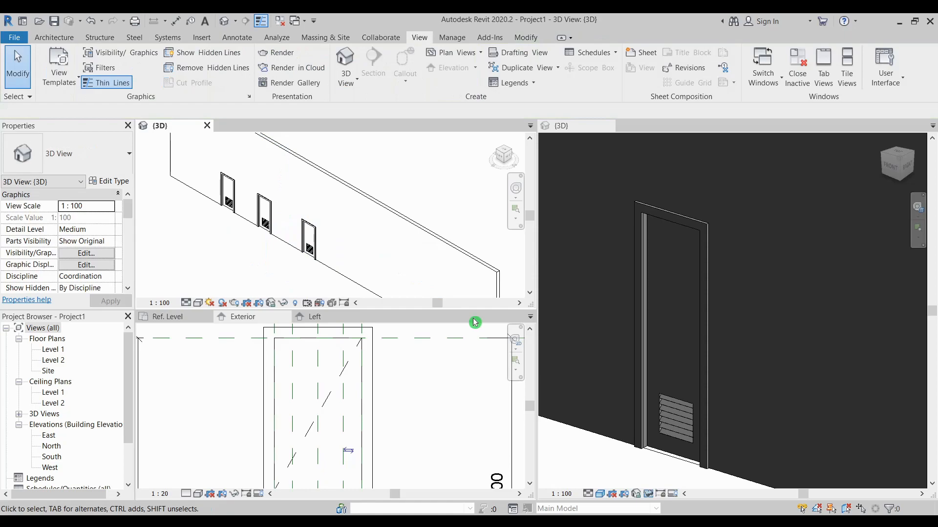
Float the project's 3D view as a separate window, enlarge it, and display the model shaded
drag(183, 126, 264, 156)
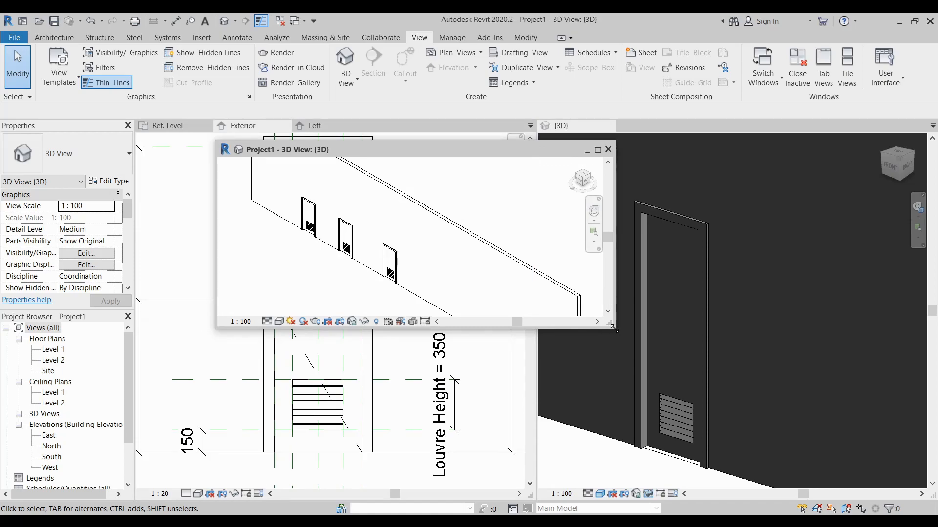
drag(613, 328, 741, 480)
mouse_move(477, 379)
middle_down()
mouse_move(420, 332)
mouse_move(379, 383)
mouse_move(471, 405)
mouse_move(361, 358)
middle_up()
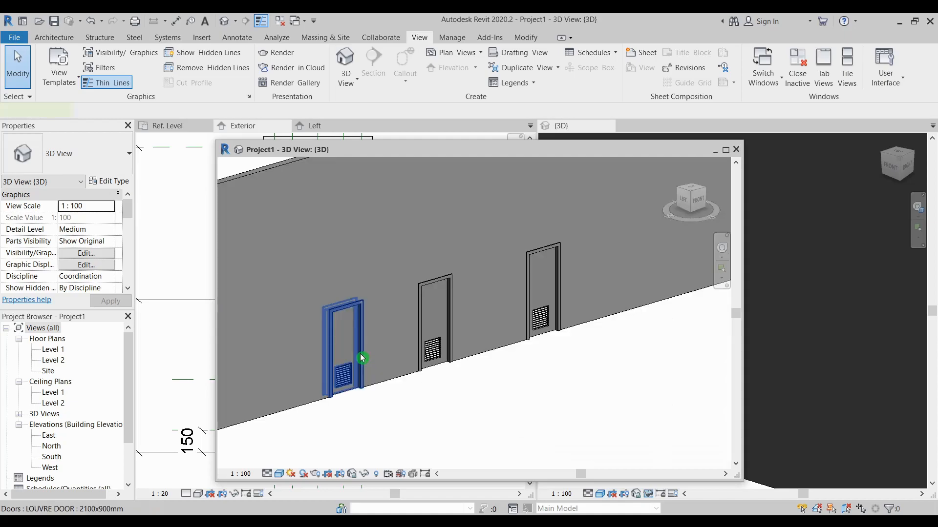
Change the door nearest the wall's end to type 2100x800mm and the middle door to type 2100x600mm
click(361, 358)
click(74, 153)
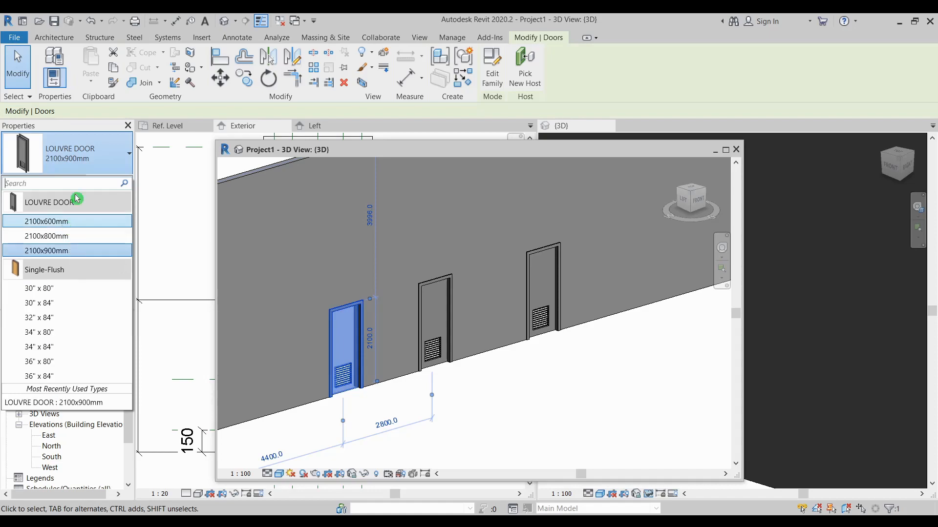
click(79, 237)
middle_drag(450, 394, 507, 425)
click(505, 381)
click(69, 167)
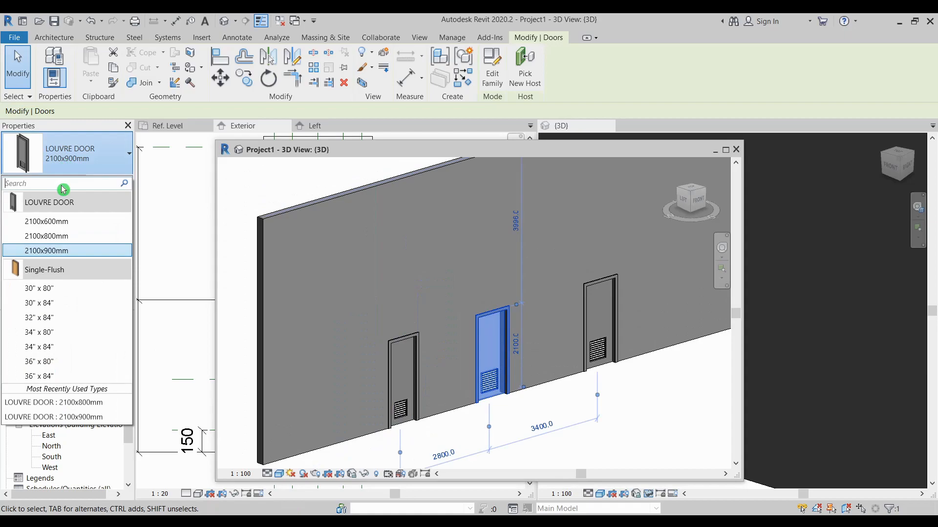
click(54, 220)
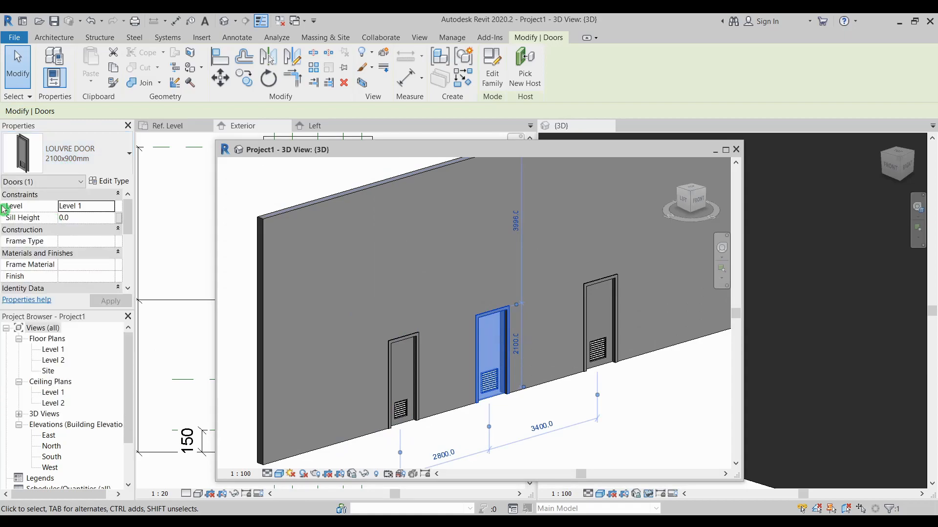
Face the three doors from the Front view and switch the 3D view's display to Hidden Line
shift+middle_drag(4, 210, 682, 311)
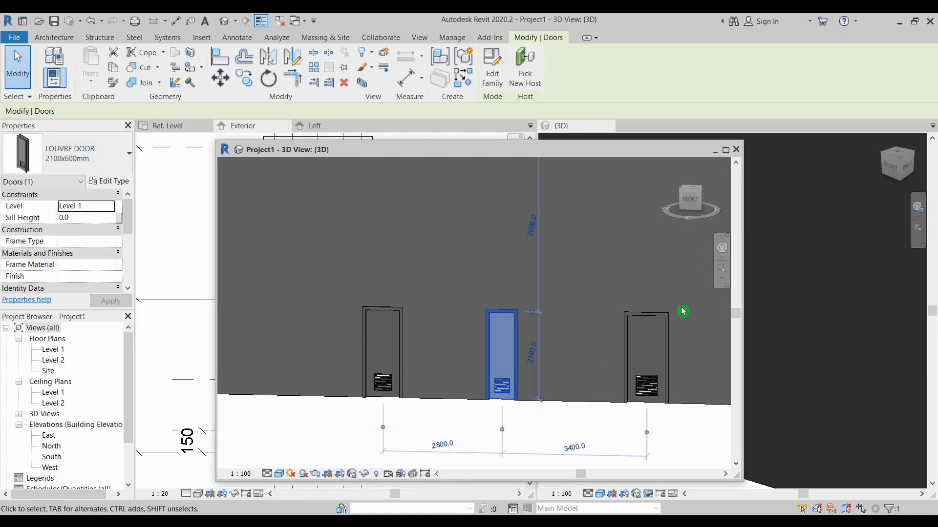
click(689, 215)
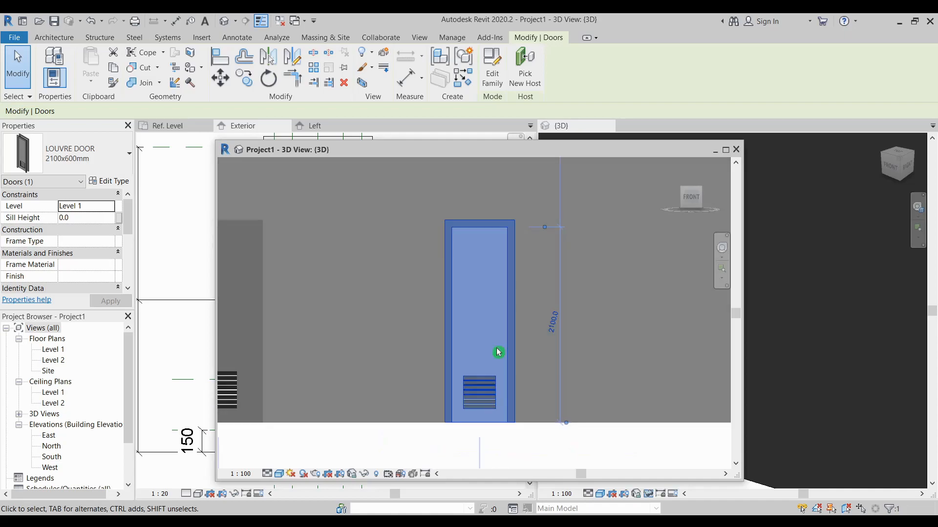
scroll(499, 340, down, 1)
key(Escape)
key(h)
key(l)
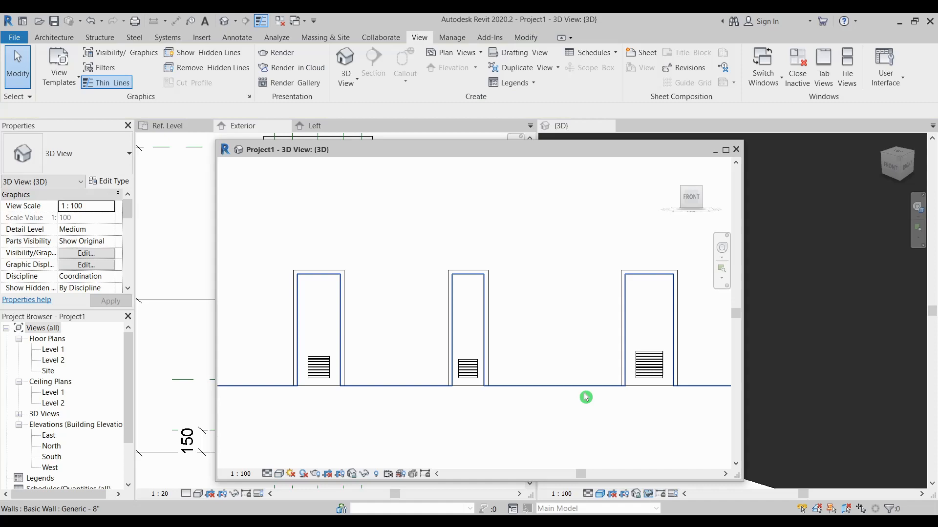
middle_drag(584, 393, 575, 410)
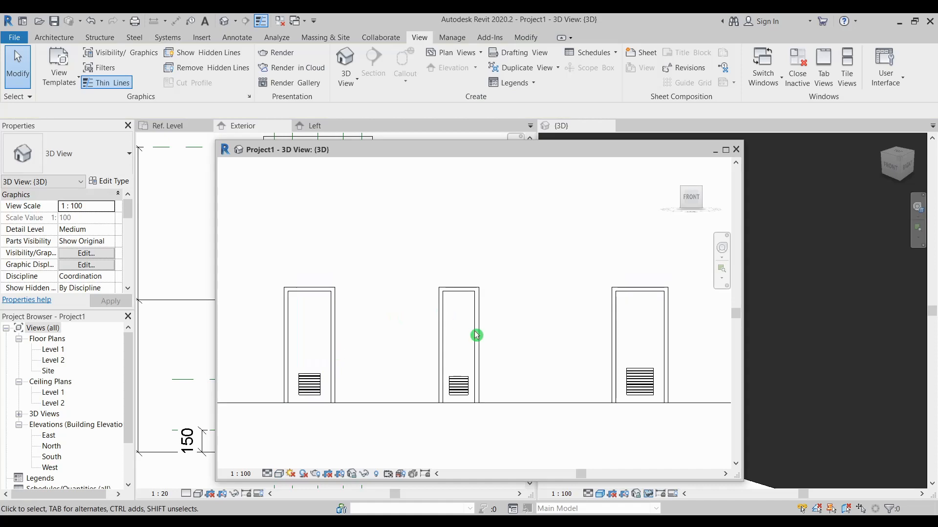
Move the 2100x900mm door to about 2300 mm from the middle door, and place one copy of it farther along the wall
middle_drag(636, 351, 536, 323)
scroll(552, 332, down, 1)
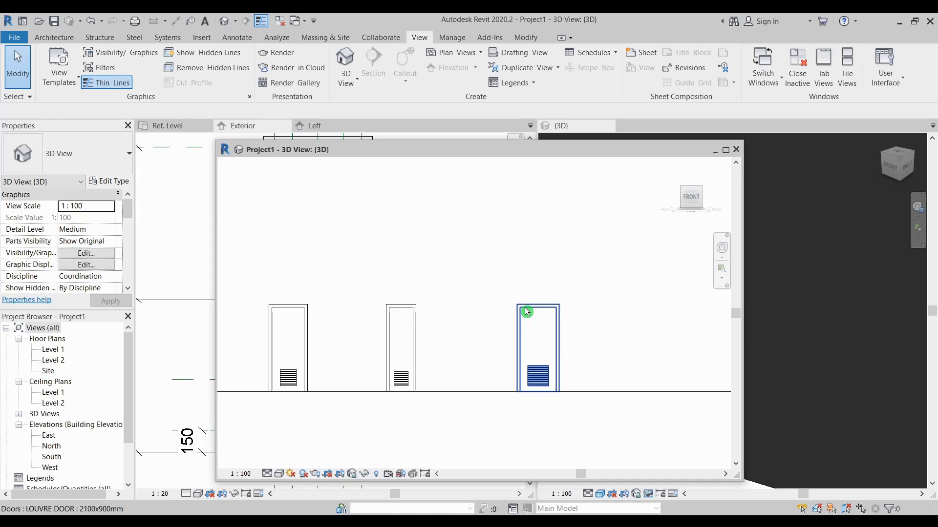
drag(526, 312, 498, 309)
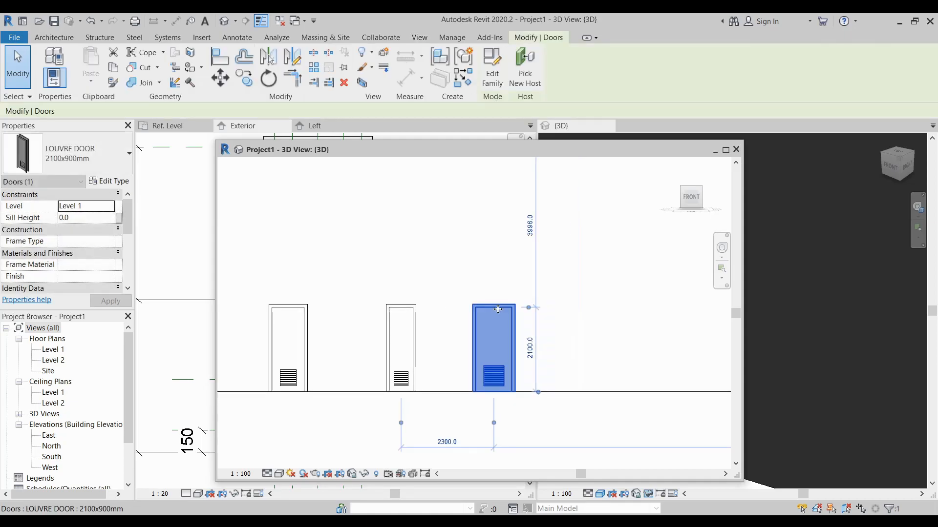
key(c)
key(o)
click(496, 317)
click(576, 319)
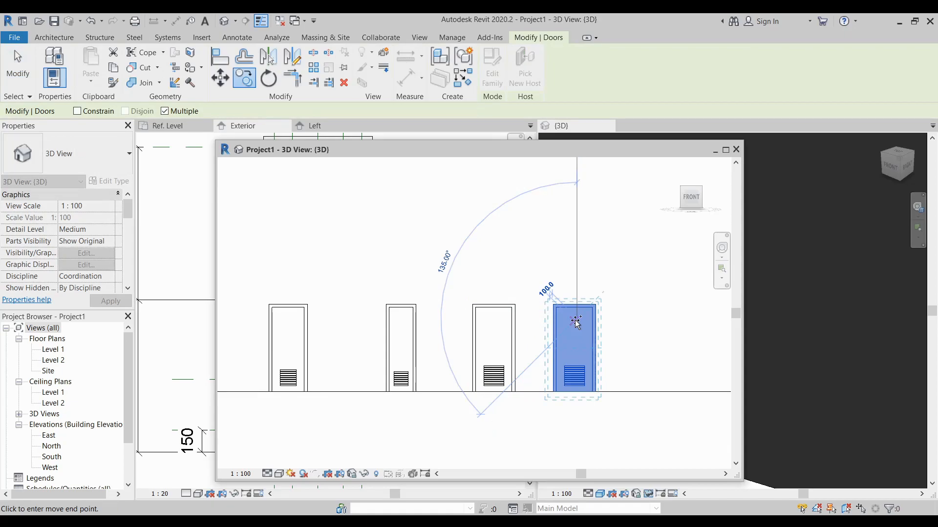
key(Escape)
Duplicate the copied door's type and name the new type 2100x900mm FULL LOUVRE
click(124, 181)
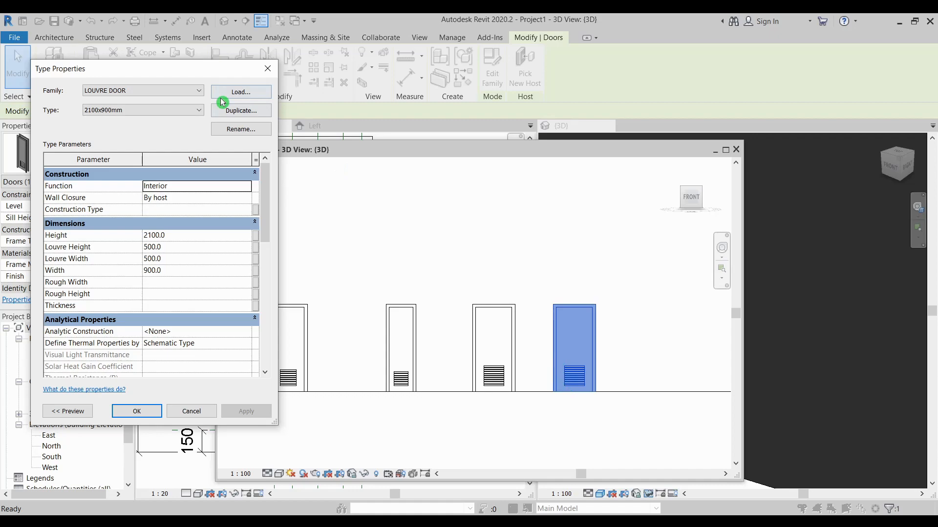
click(251, 112)
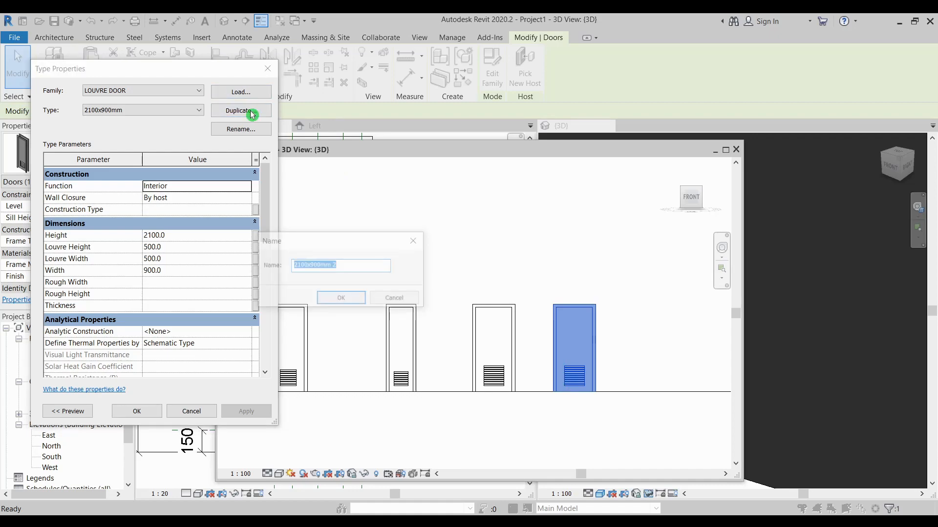
double_click(335, 266)
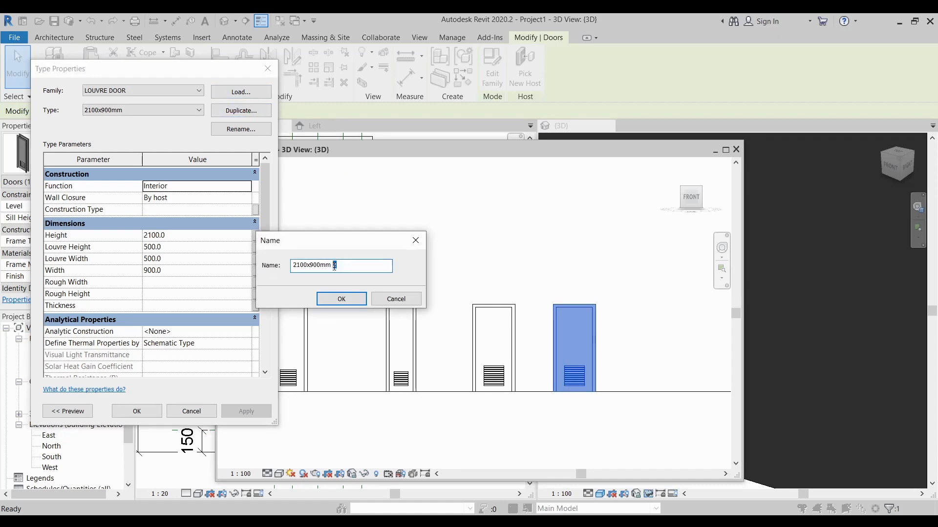
text(FULL LOUVRE)
key(Return)
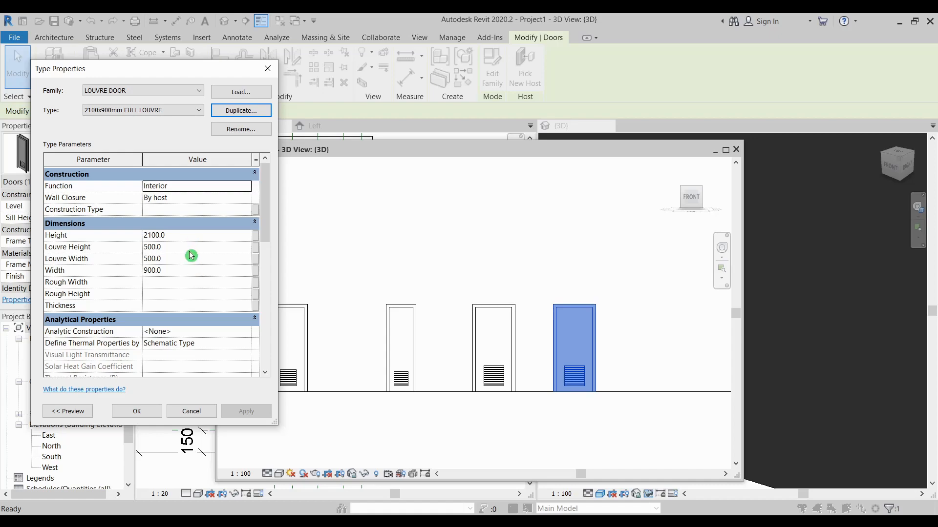
Set the FULL LOUVRE type's Louvre Height to 1850 and Louvre Width to 800, and accept the type properties
click(189, 251)
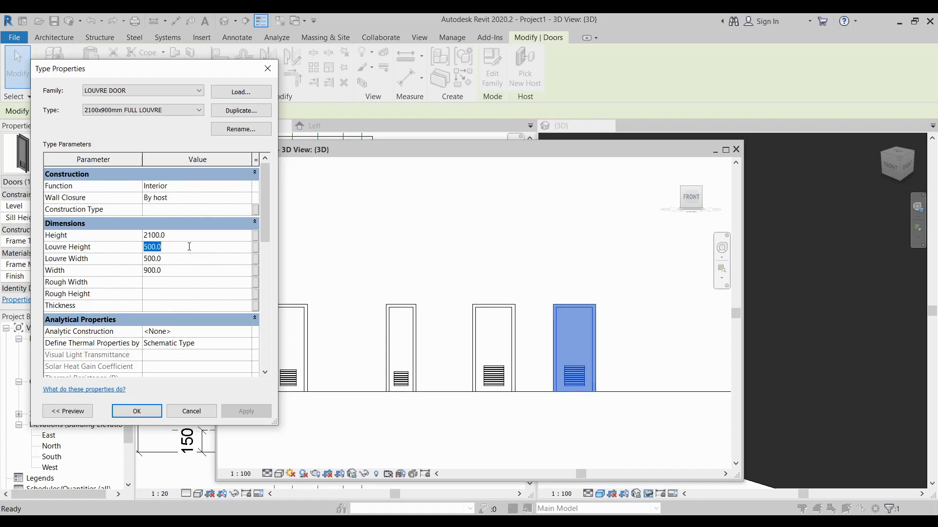
text(1850)
click(190, 258)
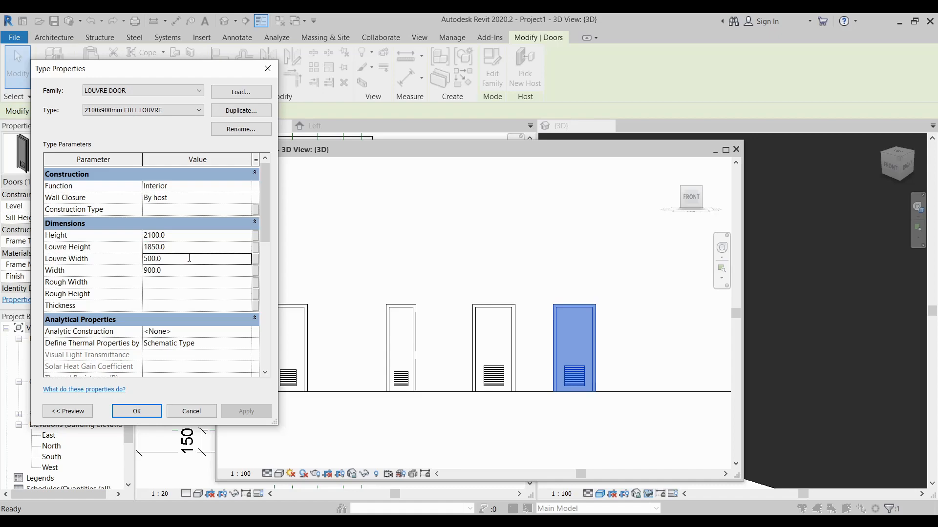
double_click(190, 259)
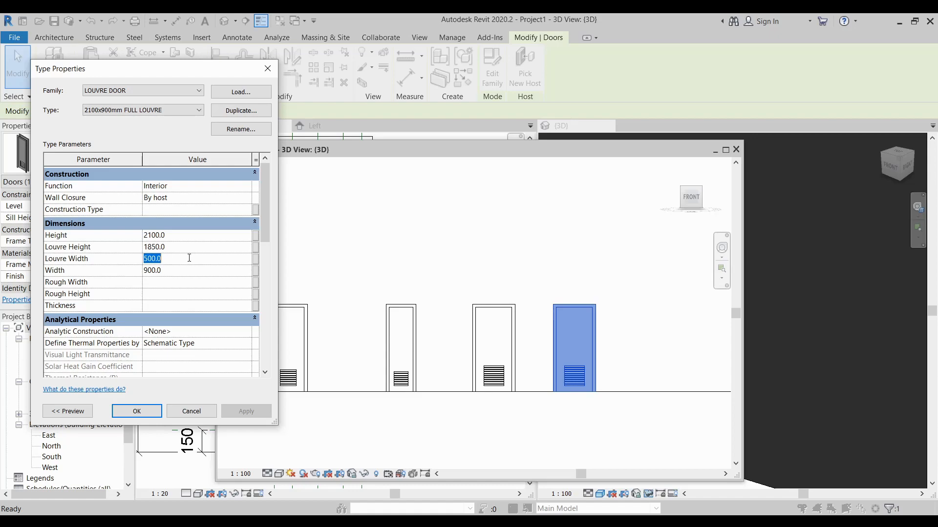
text(800)
key(Return)
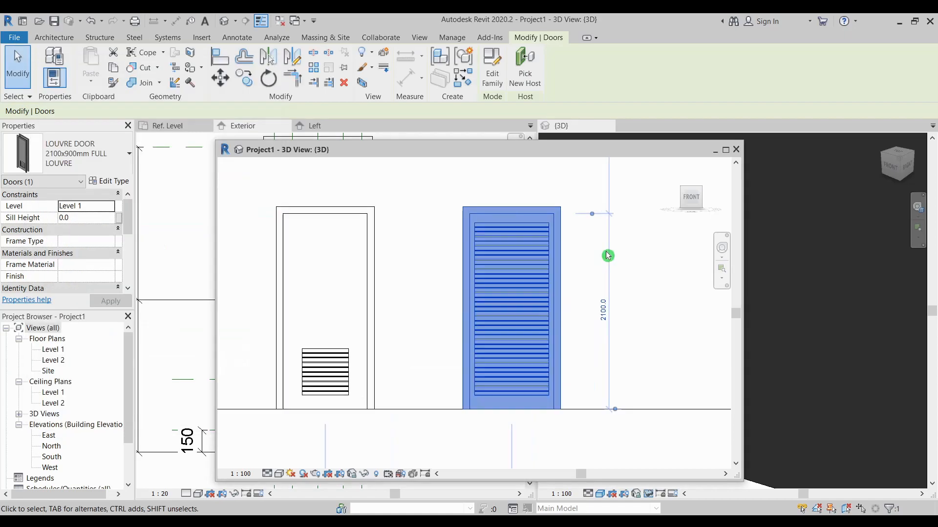
middle_drag(610, 254, 659, 311)
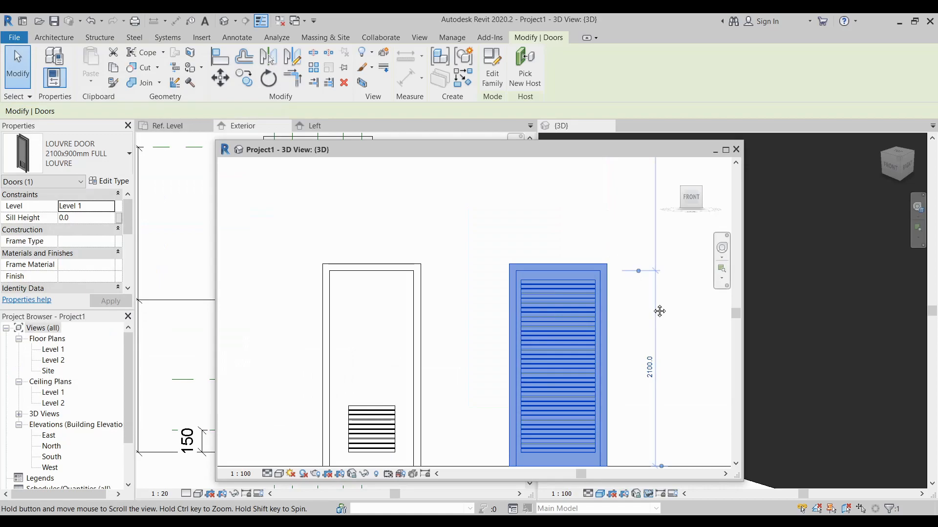